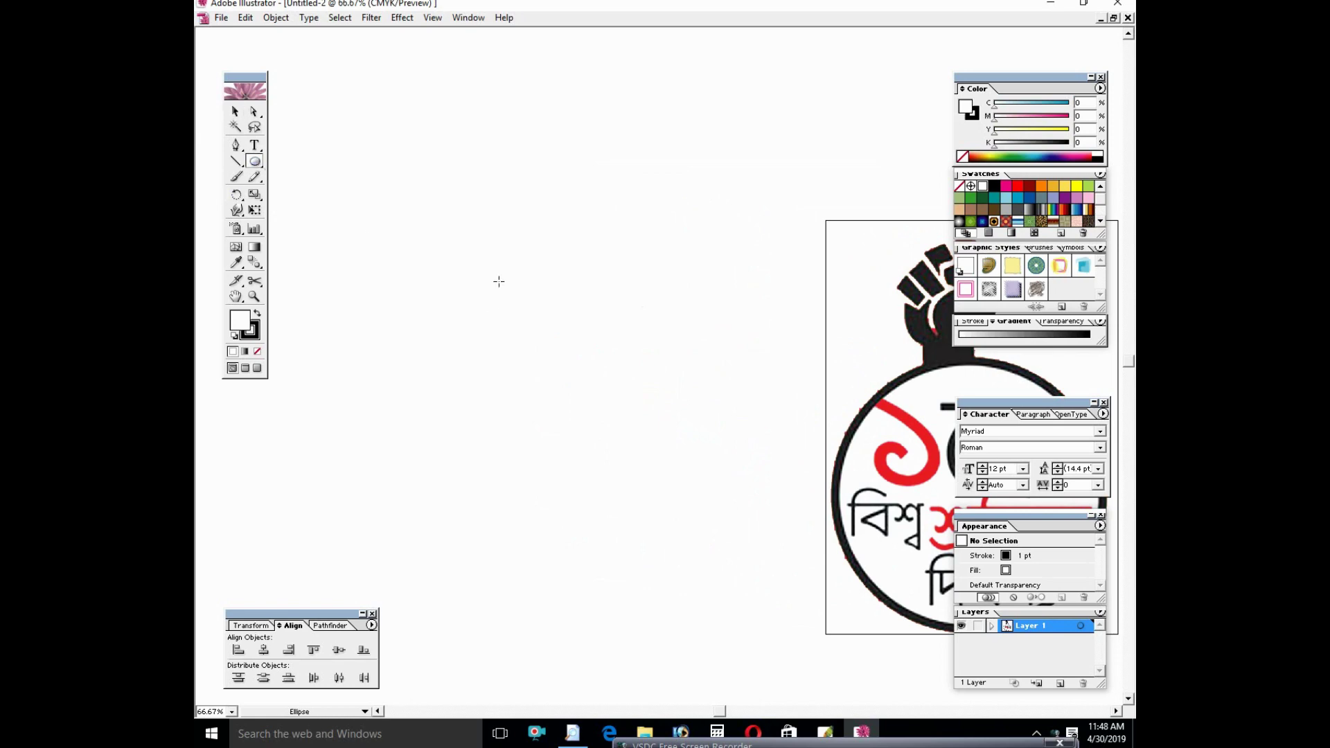
# Draw a circle, shrink it, and give it a 10 pt black outline.
pyautogui.moveTo(417, 220); pyautogui.dragTo(707, 465)
pyautogui.click(237, 112)
pyautogui.moveTo(707, 222); pyautogui.dragTo(684, 243)
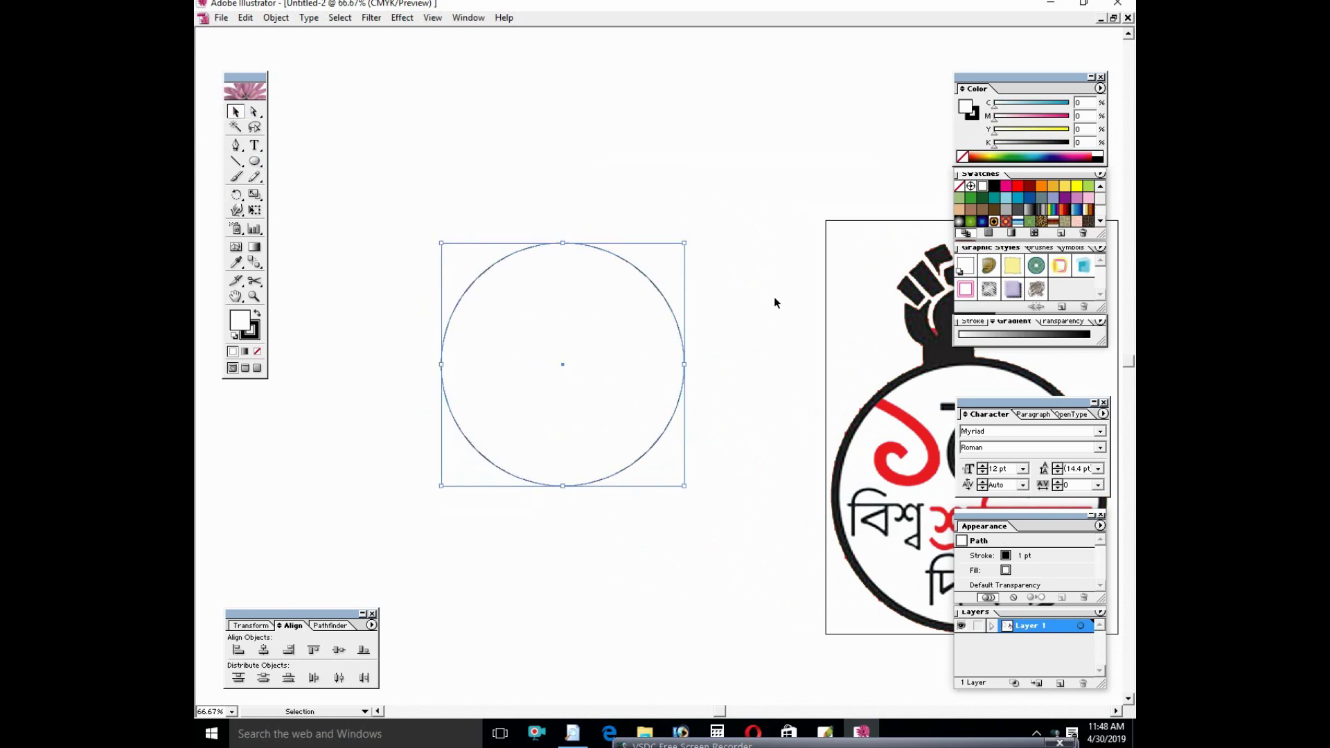
pyautogui.click(973, 321)
pyautogui.click(1047, 337)
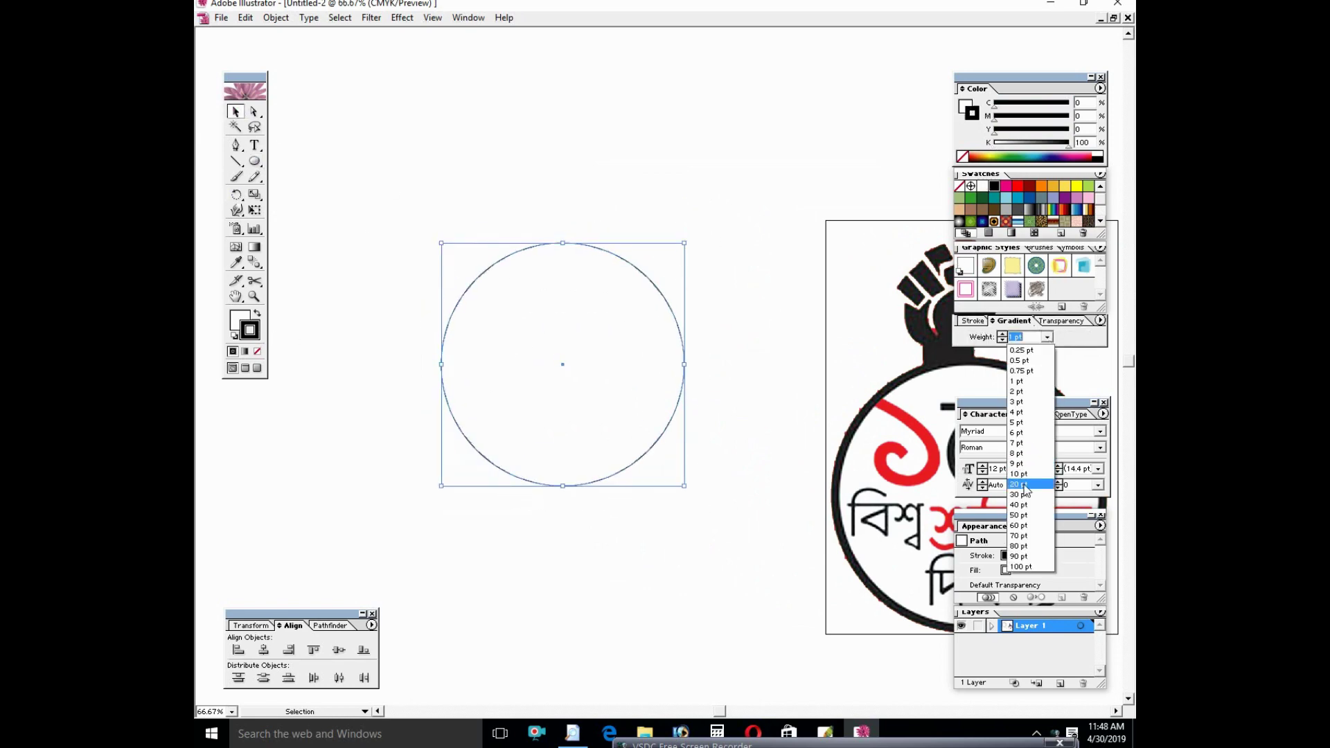
pyautogui.click(1024, 485)
# Add a second 10 pt circle and centre the larger circle around the small one.
pyautogui.moveTo(674, 267); pyautogui.dragTo(674, 268)
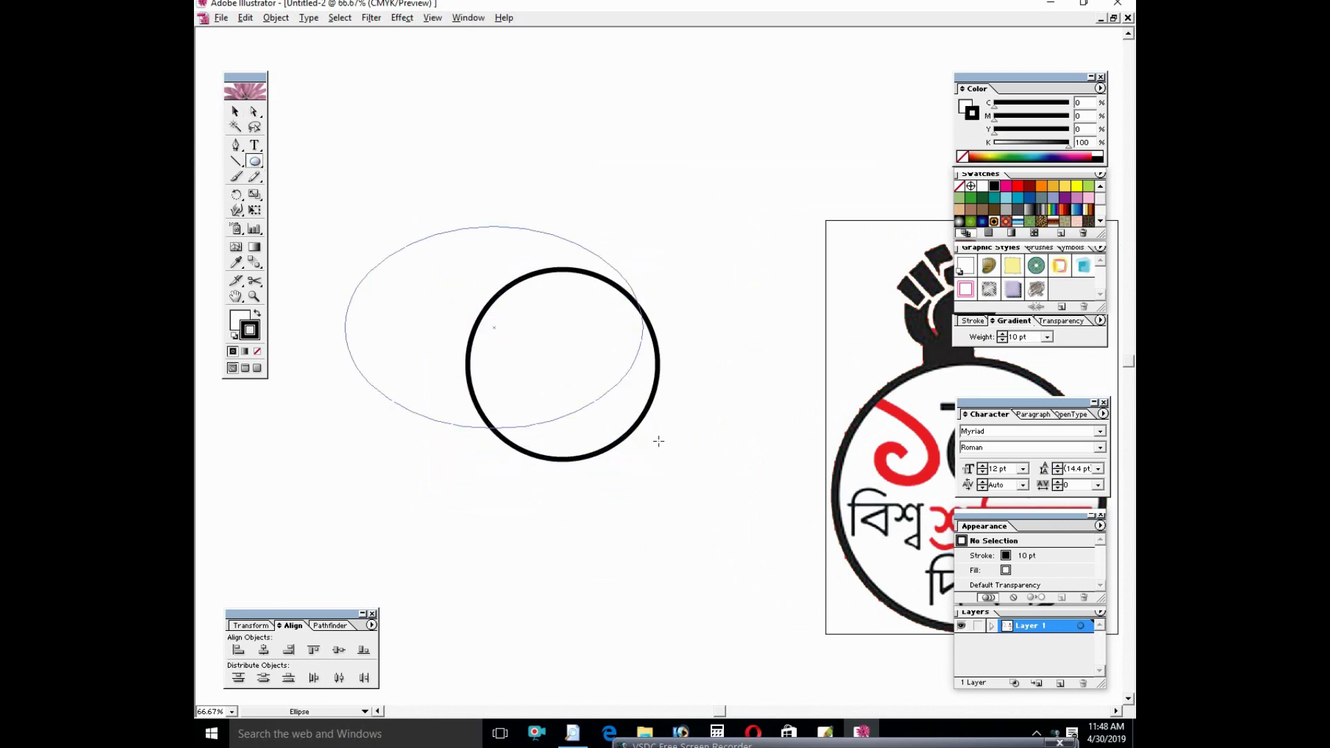
pyautogui.hotkey('ctrl', 'z')
pyautogui.hotkey('ctrl', 'z')
pyautogui.press('v')
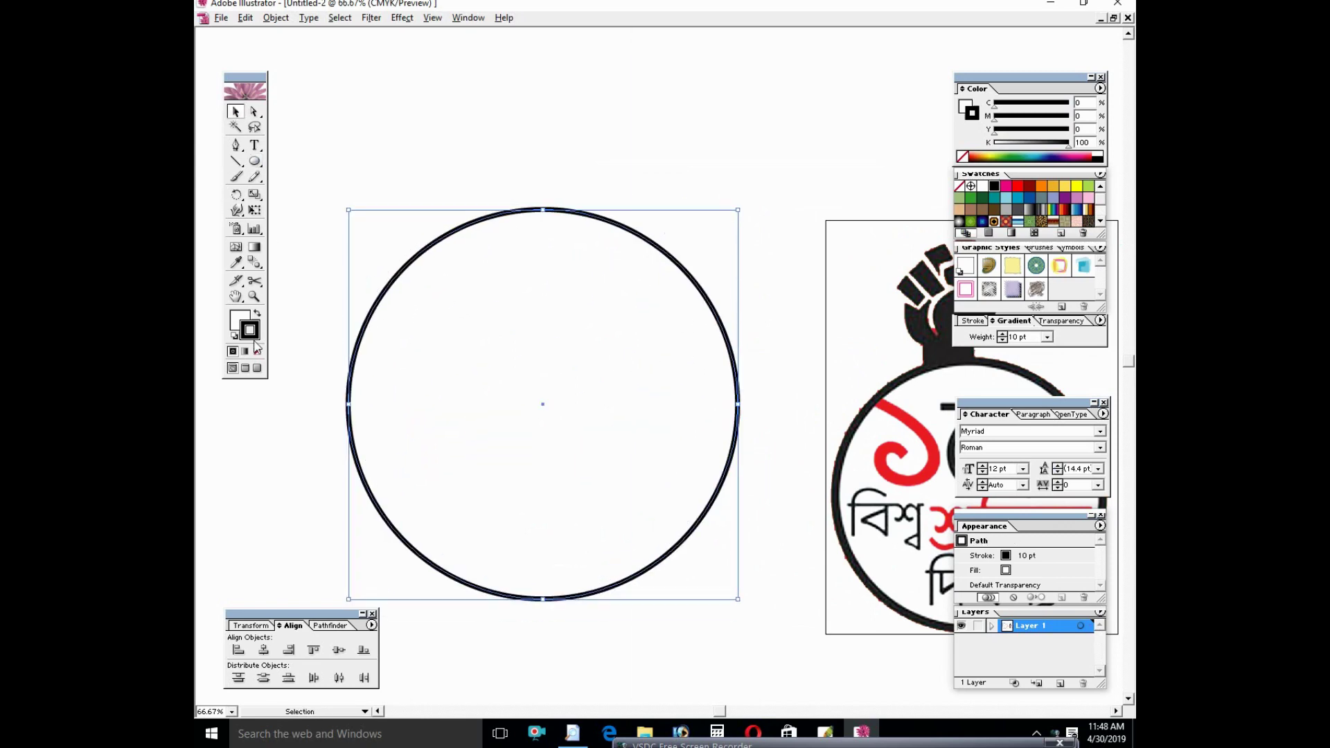
pyautogui.hotkey('ctrl', 'shift', 'z')
pyautogui.moveTo(680, 265); pyautogui.dragTo(693, 237)
pyautogui.press('Tab')
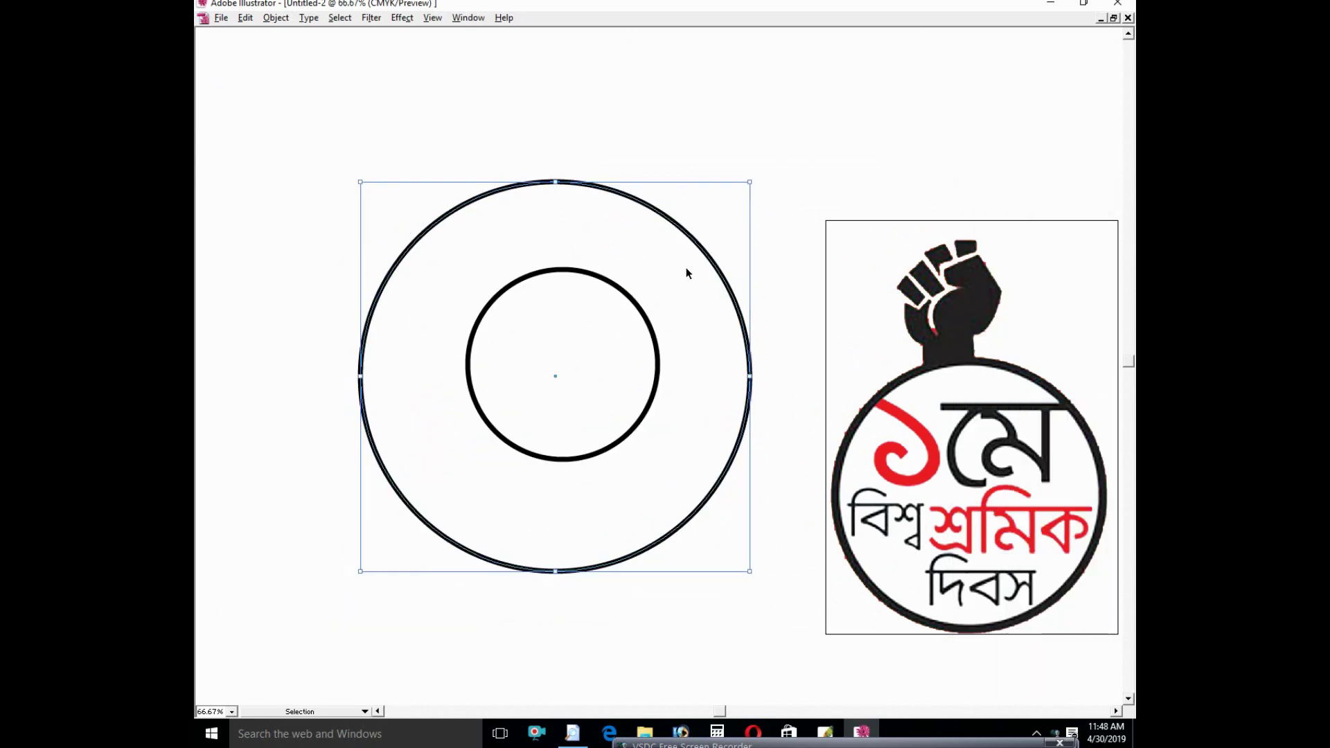
# Pull the outer circle's left anchor outward to begin an egg shape.
pyautogui.hotkey('ctrl', '-')
pyautogui.press('Tab')
pyautogui.press('a')
pyautogui.moveTo(468, 335)
pyautogui.mouseDown()
pyautogui.moveTo(535, 416)
pyautogui.moveTo(459, 375)
pyautogui.mouseUp()
# Drag the outer path's bottom, top and left anchors into a rounded egg.
pyautogui.click(710, 527)
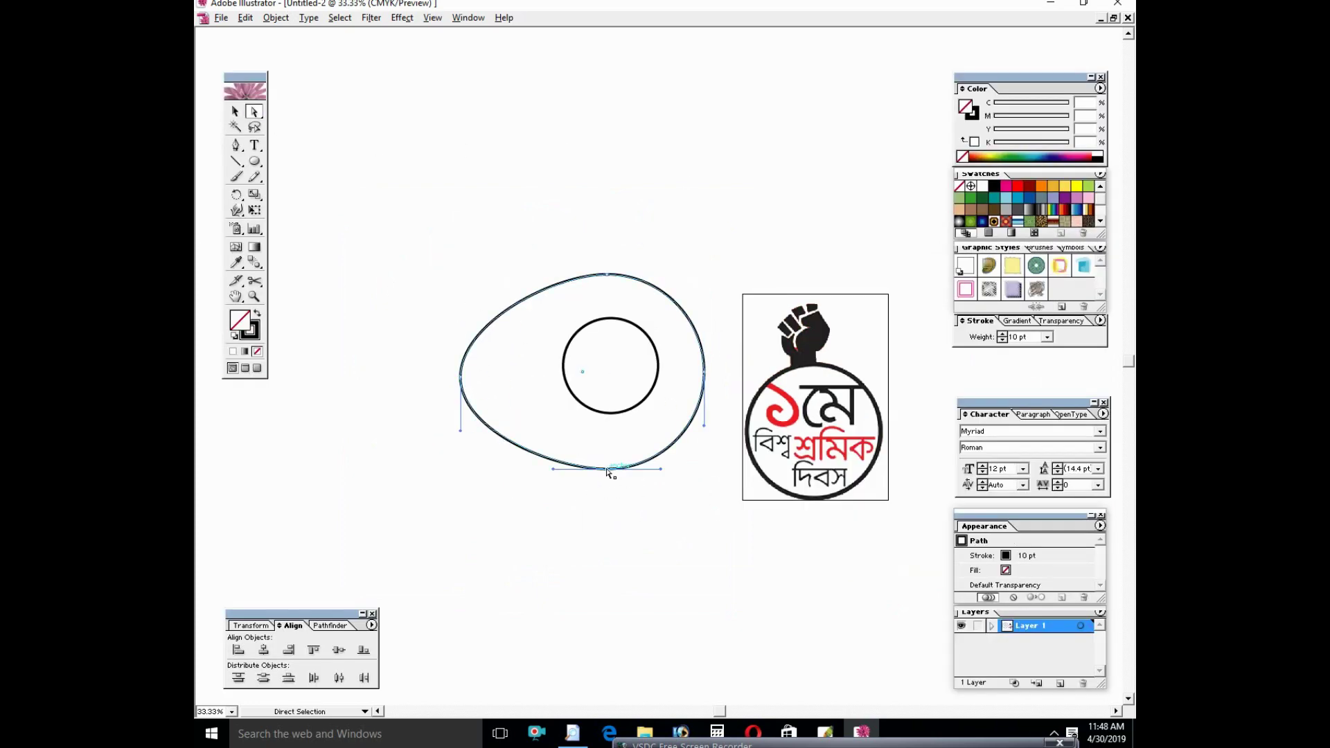
pyautogui.moveTo(608, 470); pyautogui.dragTo(607, 486)
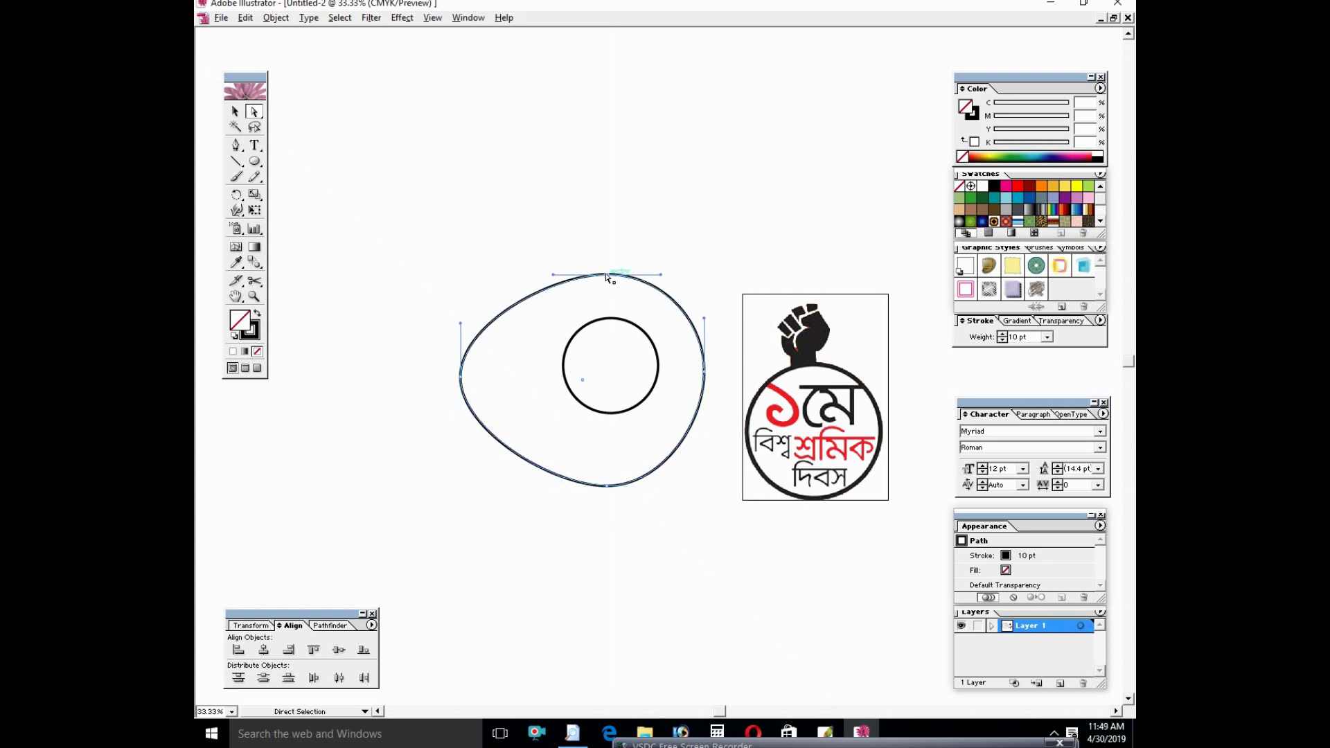
pyautogui.moveTo(608, 273); pyautogui.dragTo(608, 257)
pyautogui.moveTo(462, 377); pyautogui.dragTo(439, 377)
pyautogui.click(594, 543)
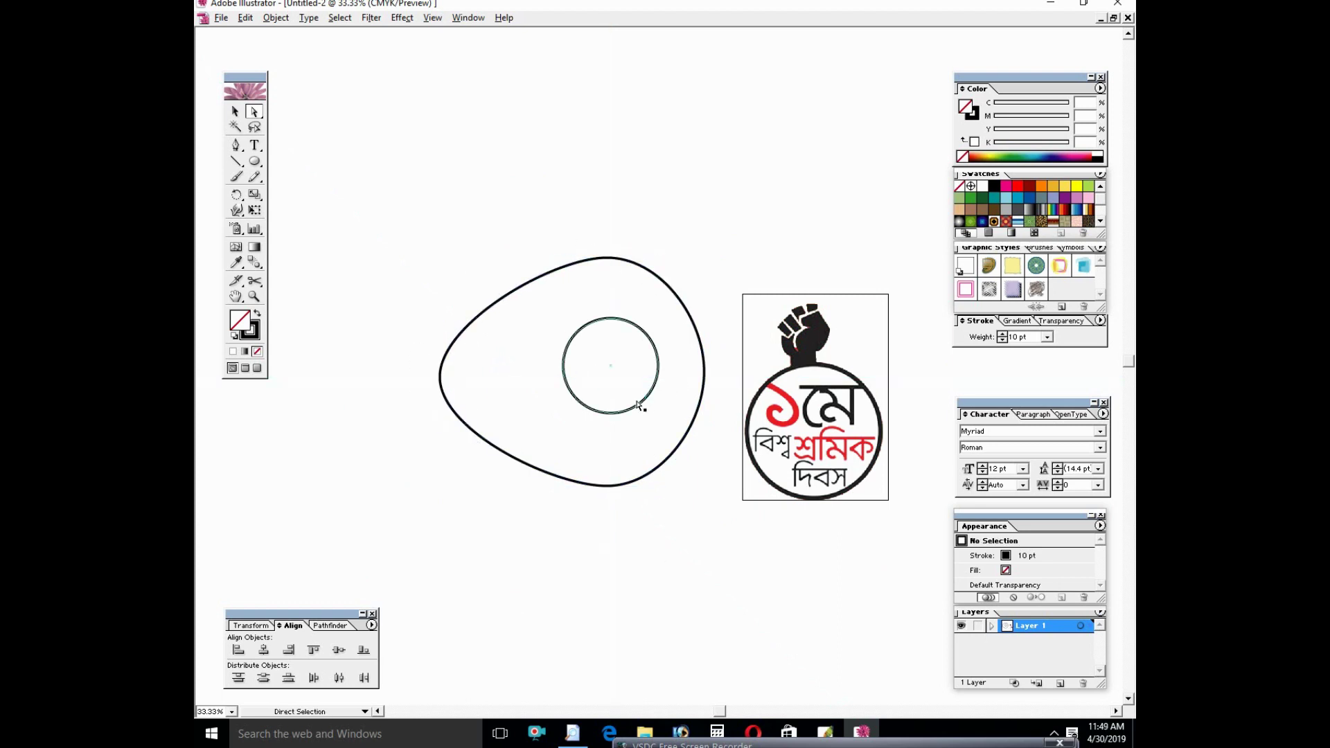
pyautogui.moveTo(638, 400); pyautogui.dragTo(626, 400)
pyautogui.click(641, 480)
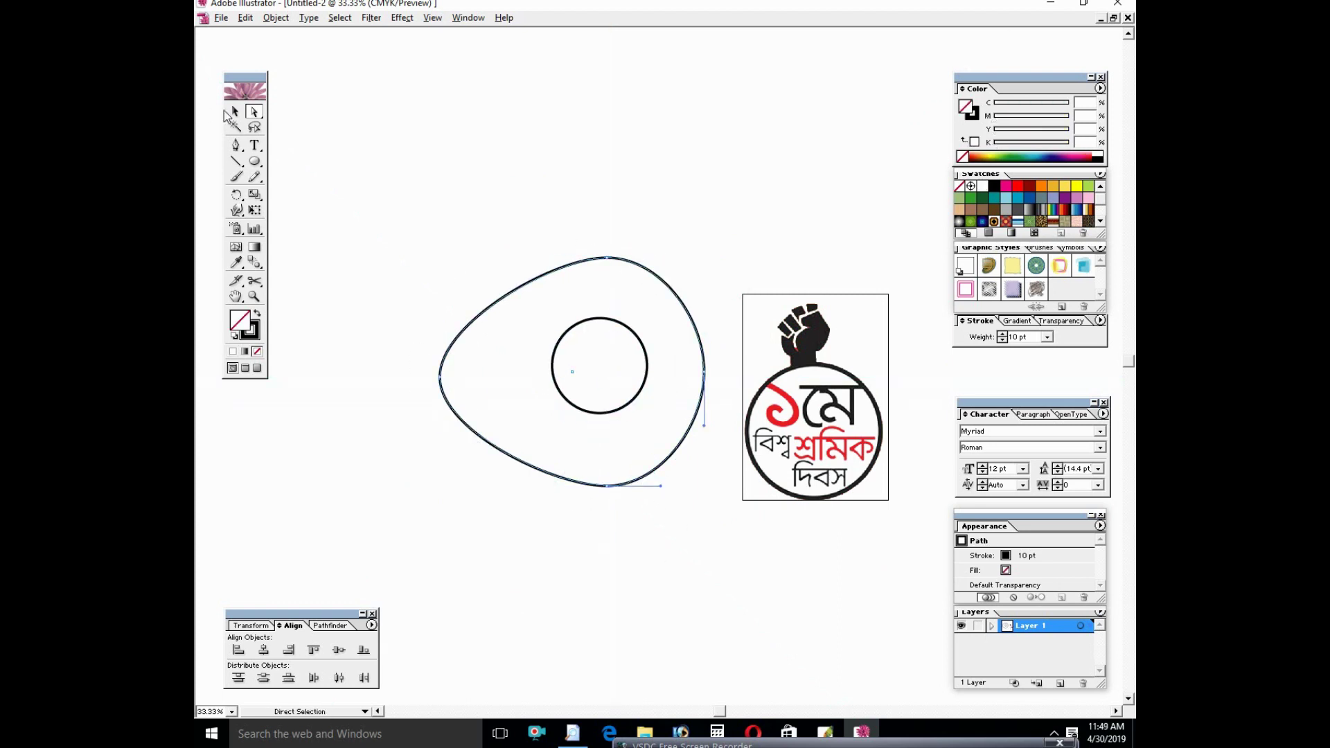
# Scale a copy of the egg inside it and draw a large circle overlapping its left side.
pyautogui.click(234, 111)
pyautogui.click(584, 487)
pyautogui.rightClick(620, 461)
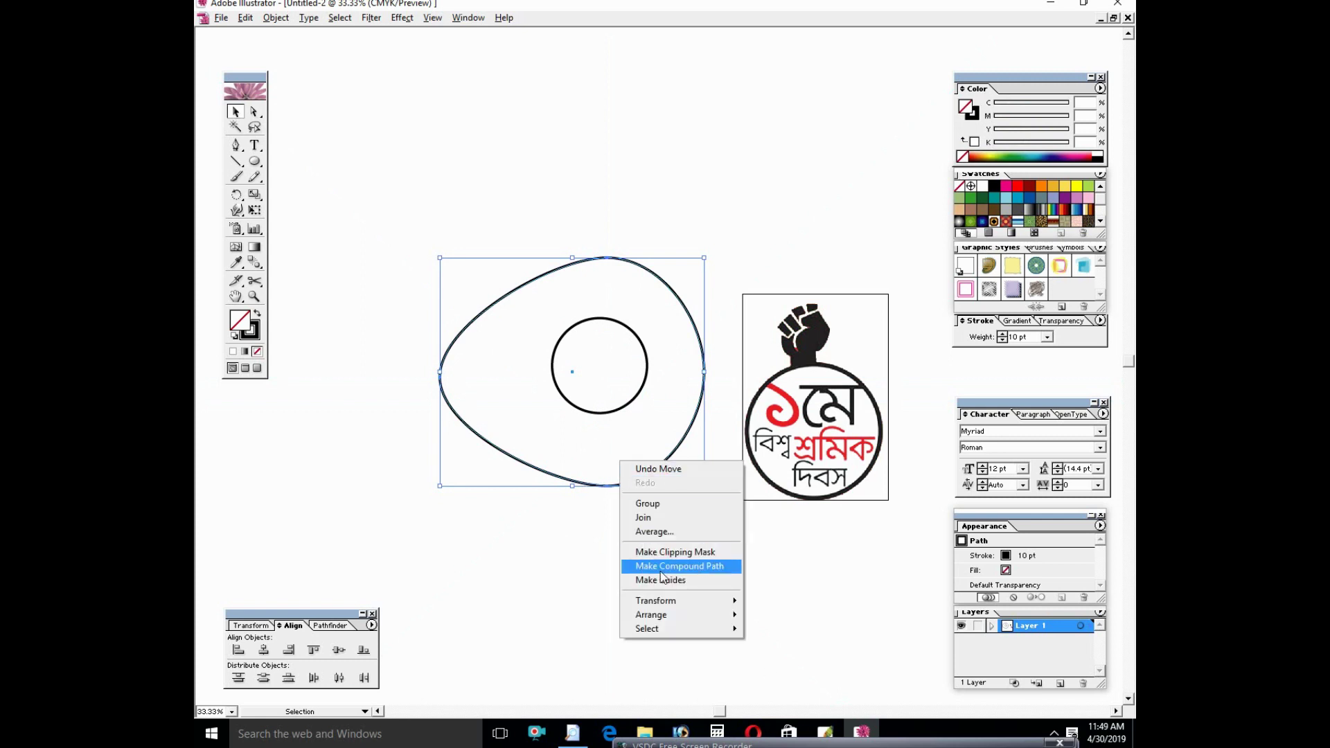
pyautogui.click(583, 581)
pyautogui.click(606, 485)
pyautogui.moveTo(703, 486); pyautogui.dragTo(682, 477)
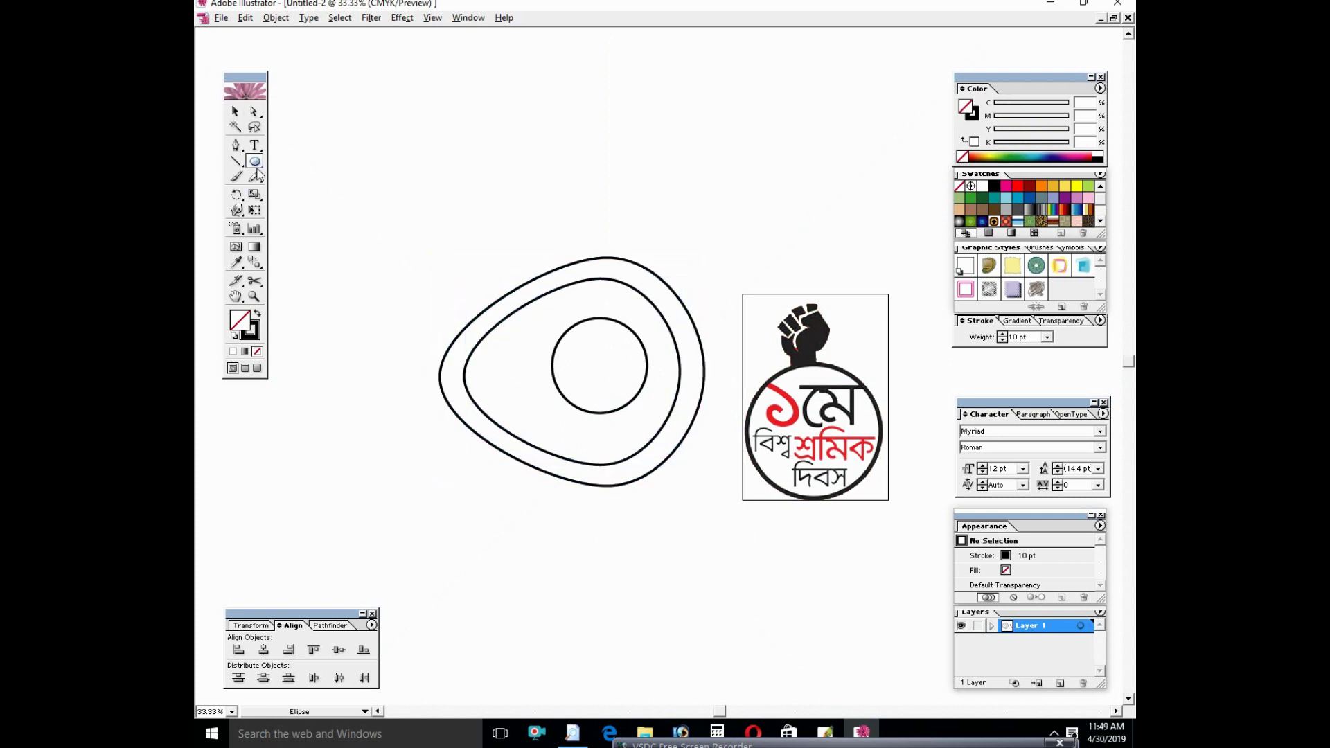
pyautogui.moveTo(347, 197)
pyautogui.mouseDown()
pyautogui.moveTo(602, 452)
pyautogui.moveTo(739, 200)
pyautogui.mouseUp()
pyautogui.click(234, 112)
# Move the small circle aside, Pathfinder-Divide the eggs by the big circle, and delete its leftover piece.
pyautogui.moveTo(415, 143); pyautogui.dragTo(579, 401)
pyautogui.click(329, 625)
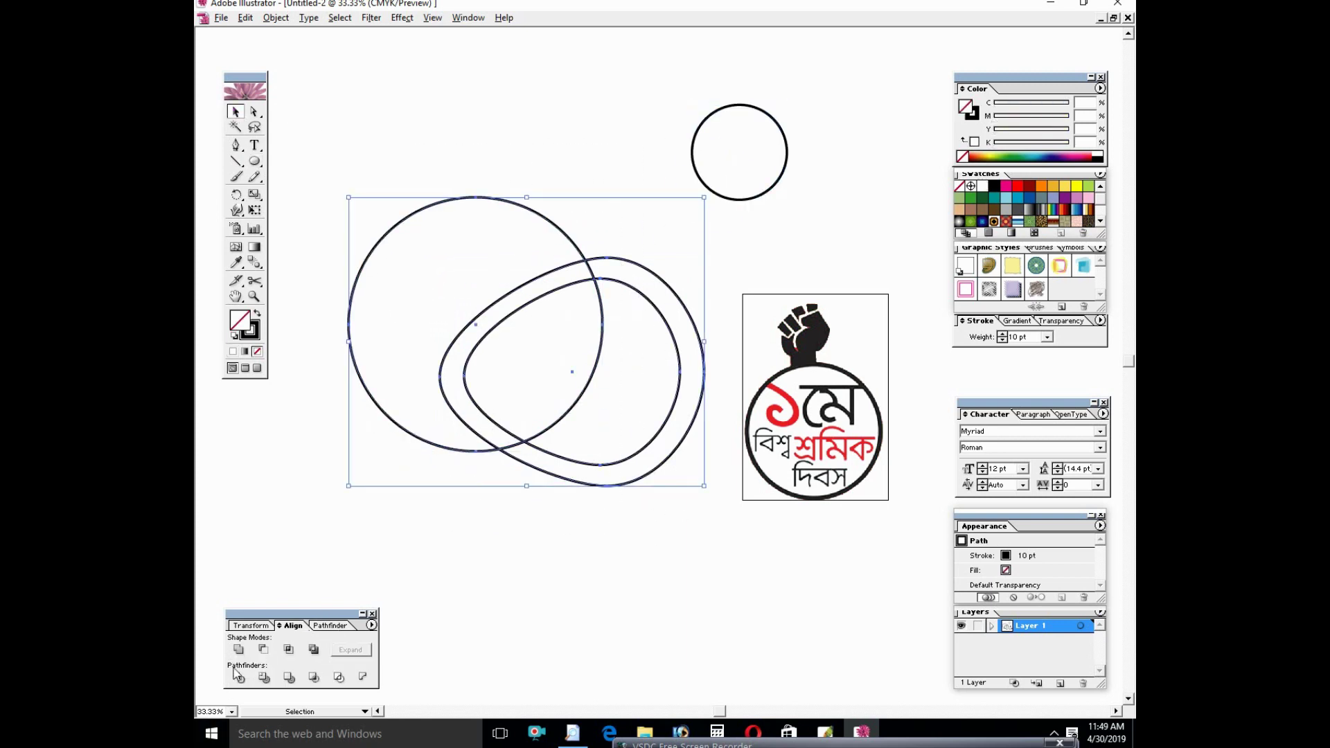
pyautogui.click(237, 676)
pyautogui.click(457, 450)
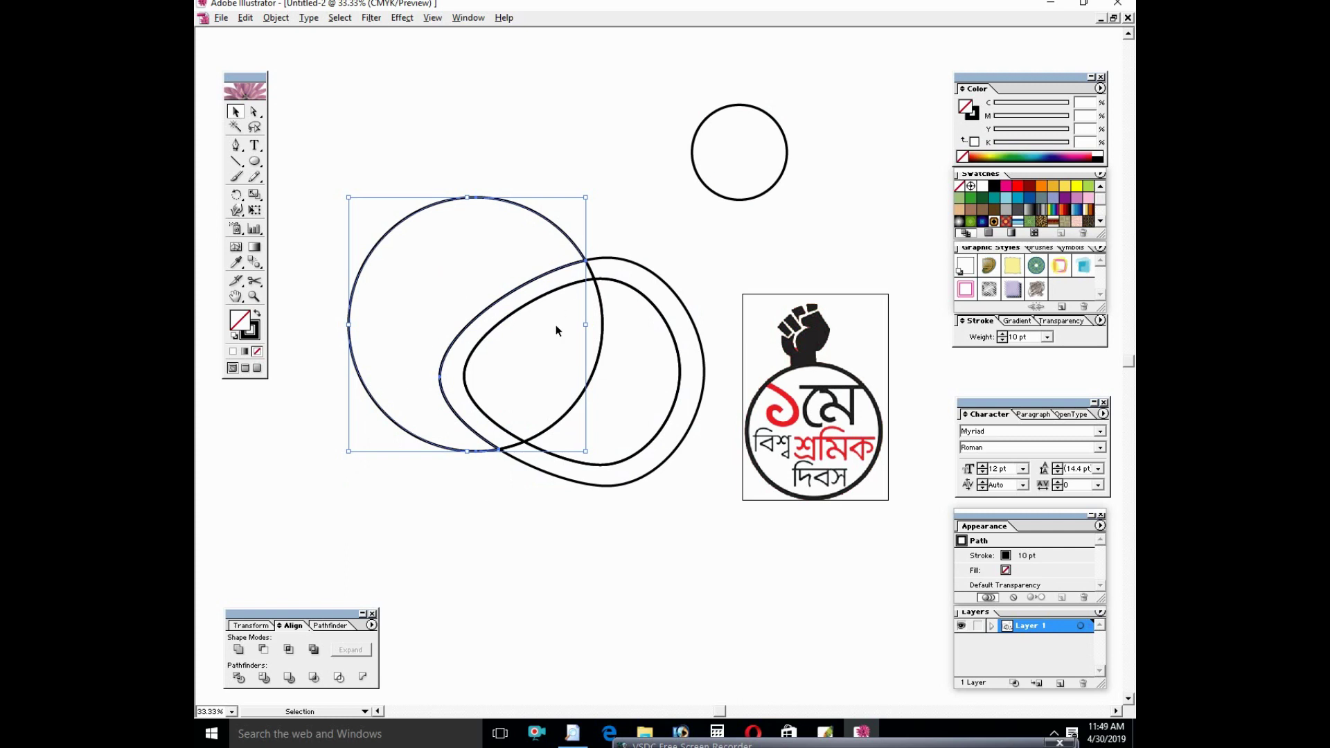
pyautogui.press('Delete')
pyautogui.moveTo(629, 439); pyautogui.dragTo(730, 526)
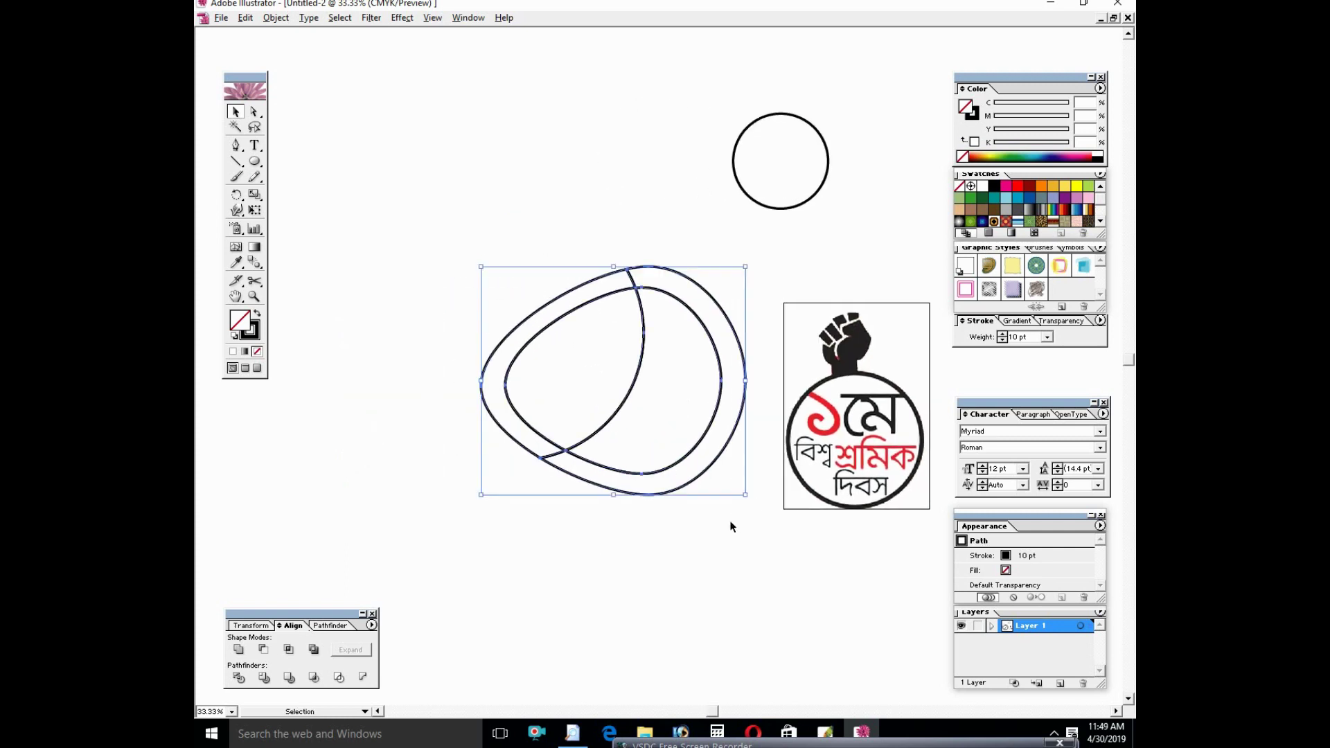
pyautogui.click(745, 431)
pyautogui.moveTo(746, 431); pyautogui.dragTo(700, 460)
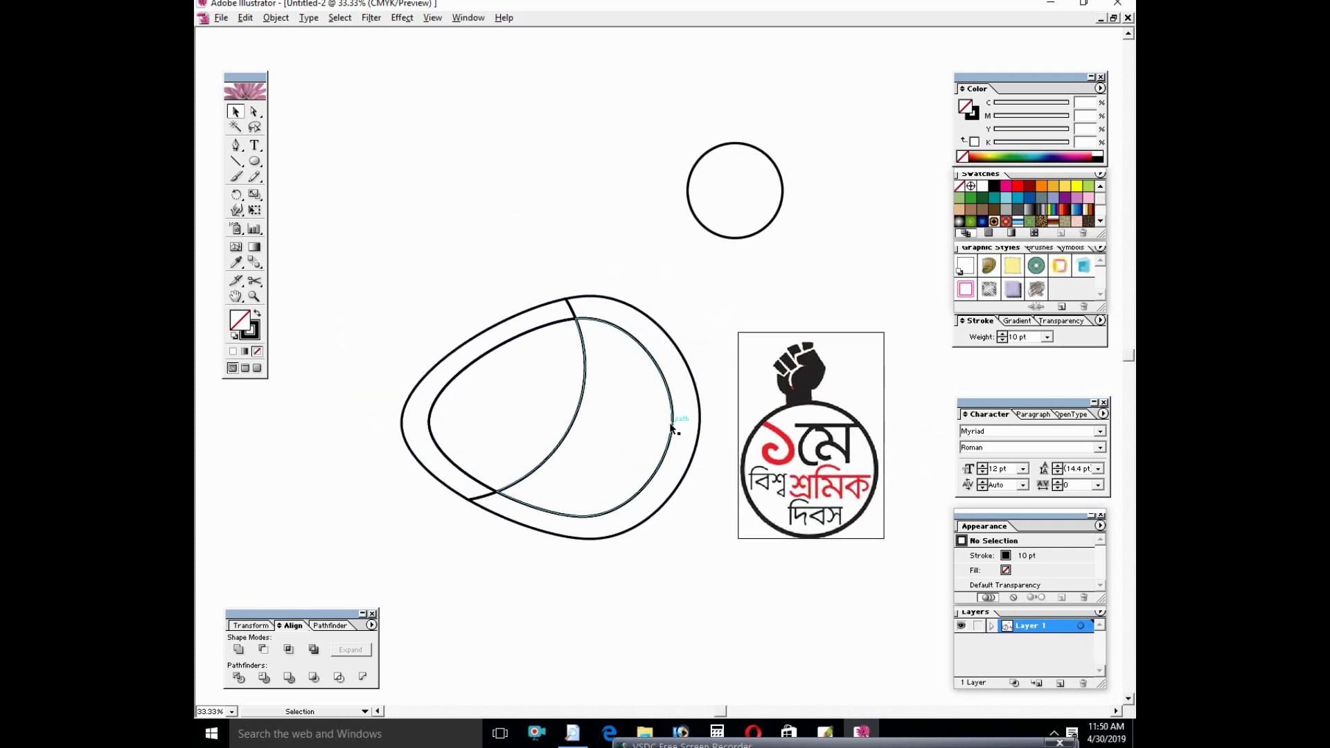
pyautogui.click(671, 415)
# Fill the egg pieces red, magenta, pale pink and 60% magenta.
pyautogui.click(1017, 186)
pyautogui.click(544, 436)
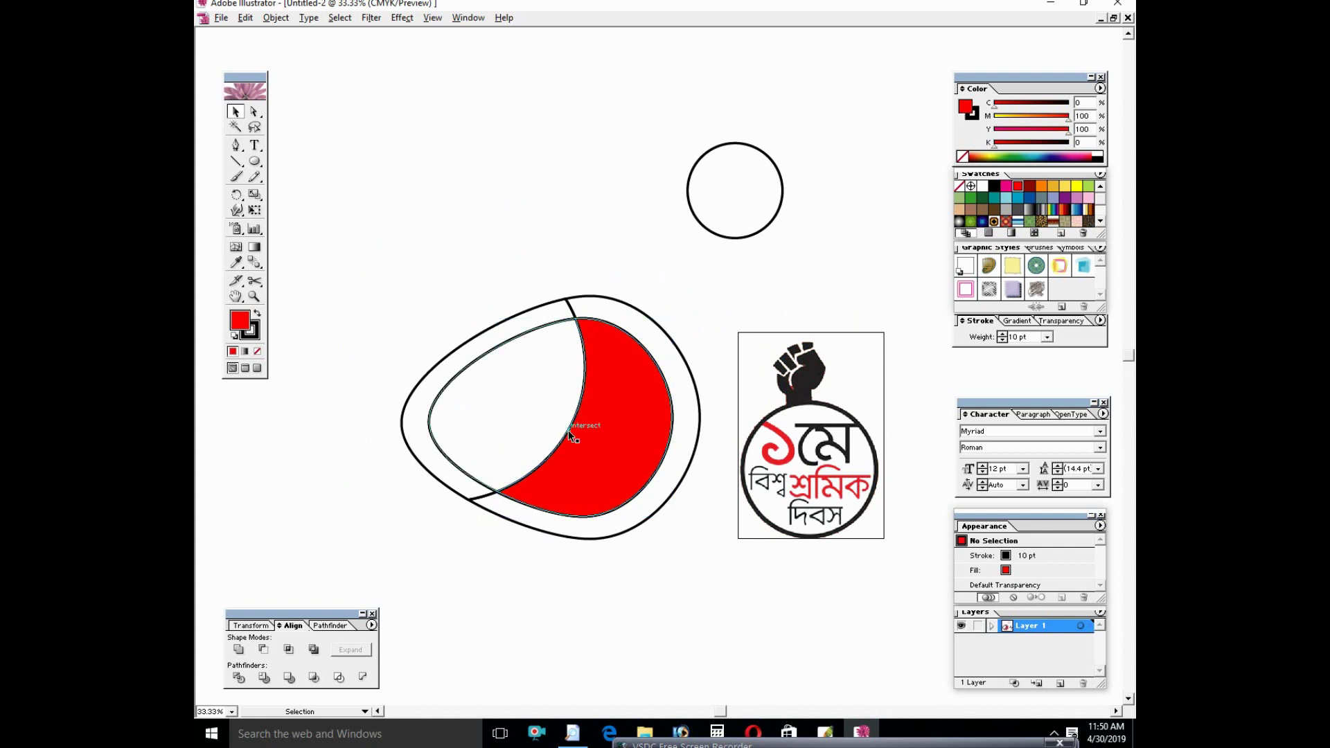
pyautogui.click(568, 430)
pyautogui.click(1004, 188)
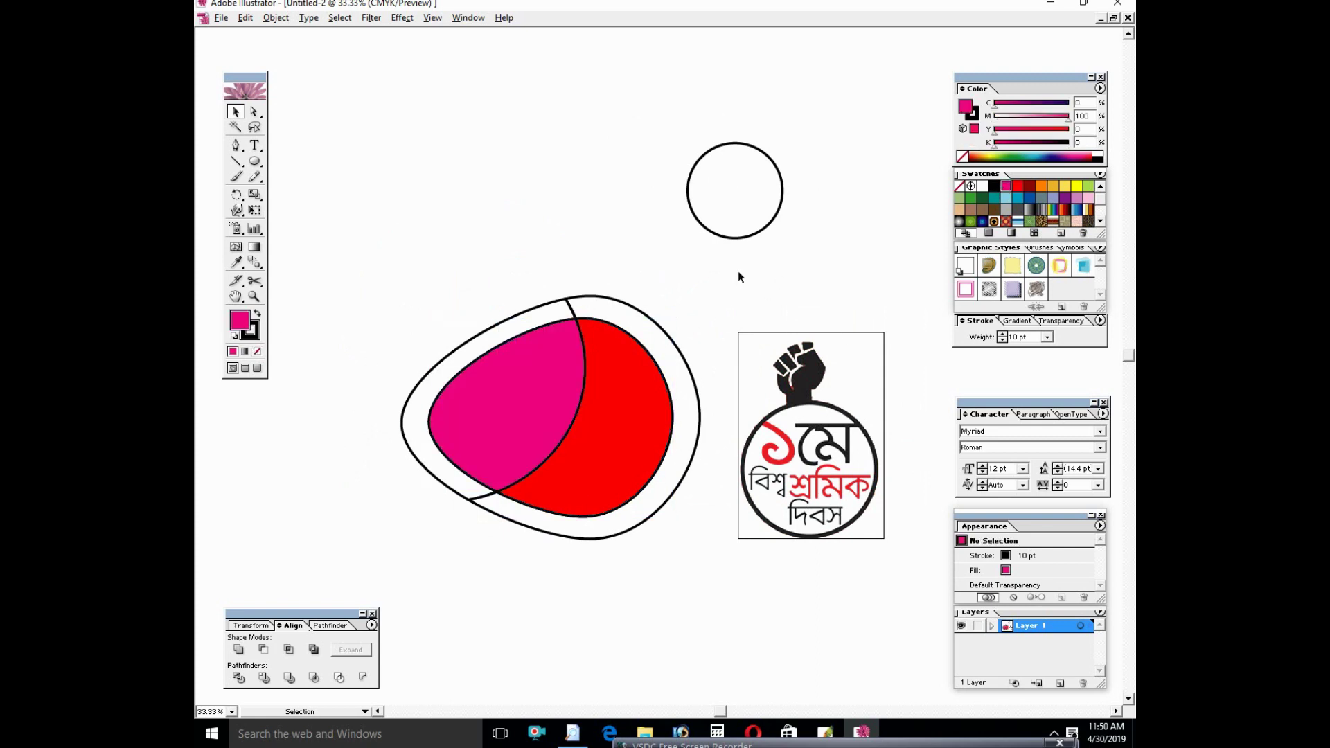
pyautogui.click(615, 303)
pyautogui.click(1006, 189)
pyautogui.click(1088, 197)
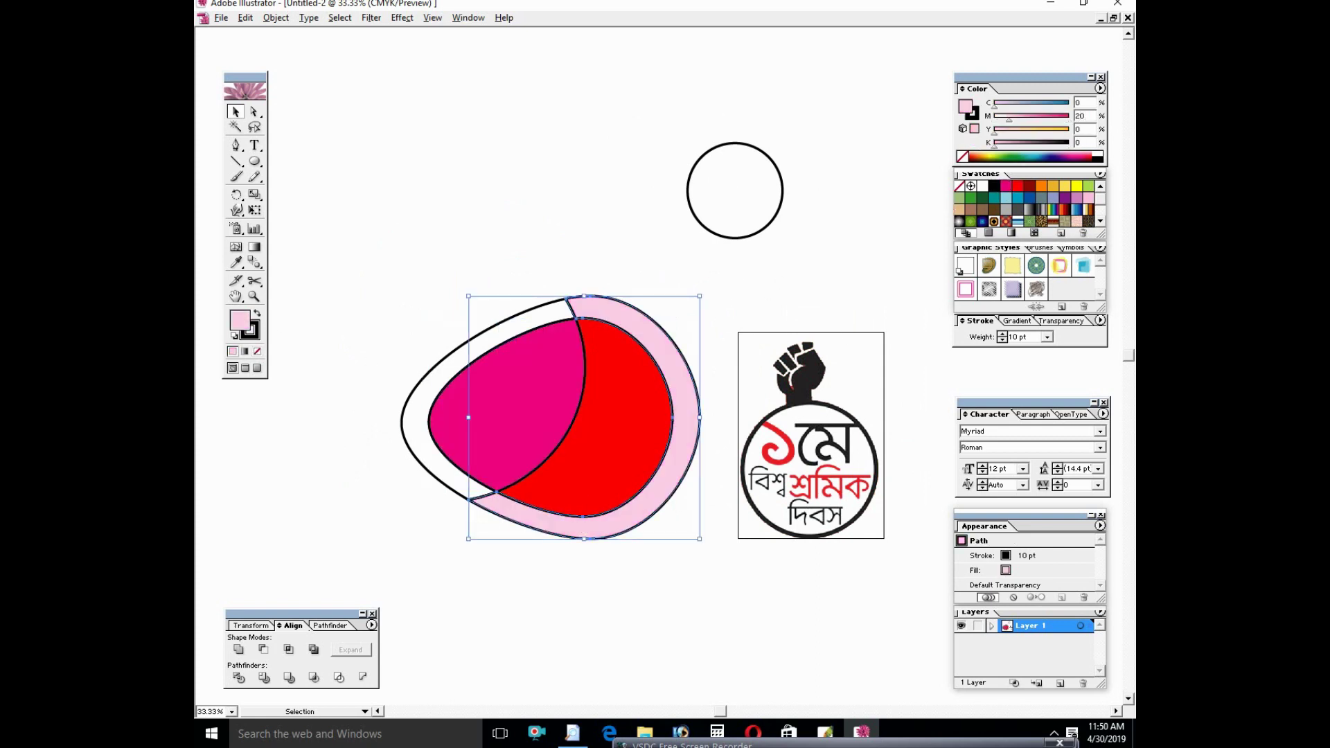
pyautogui.click(504, 321)
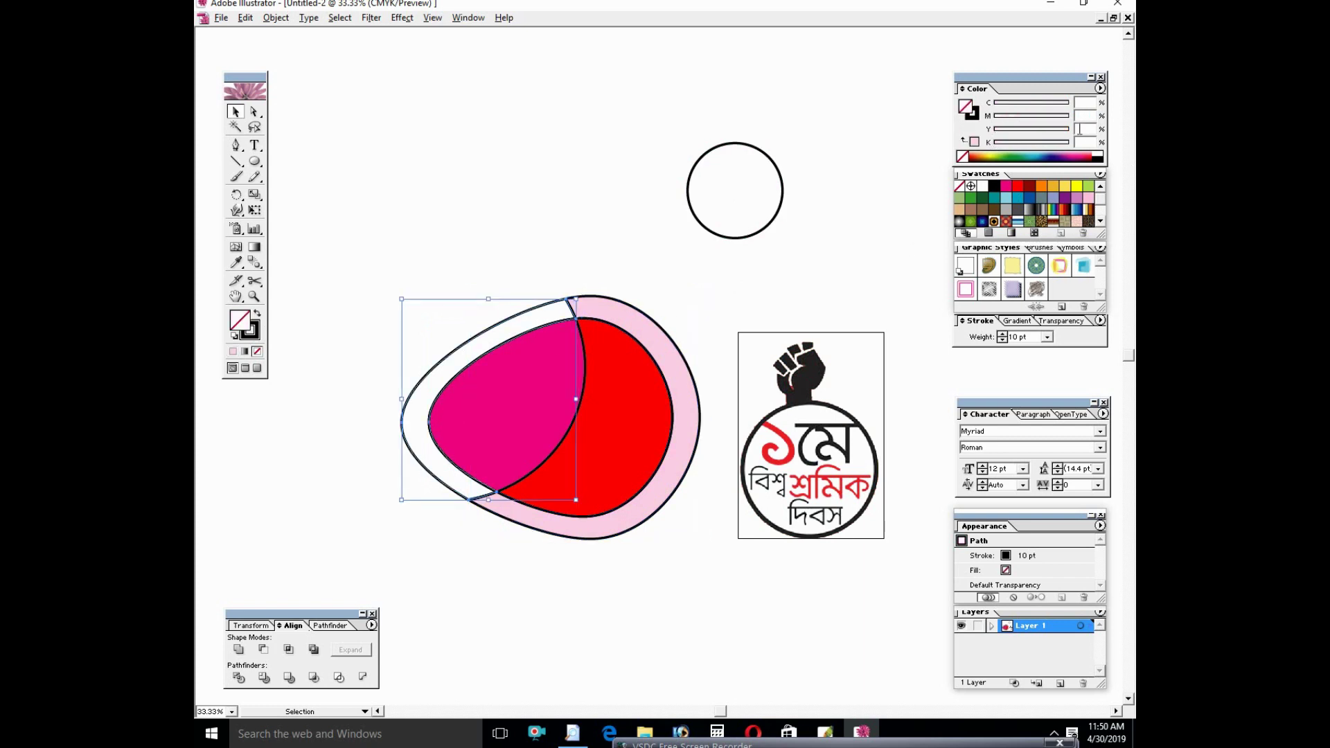
pyautogui.click(1011, 190)
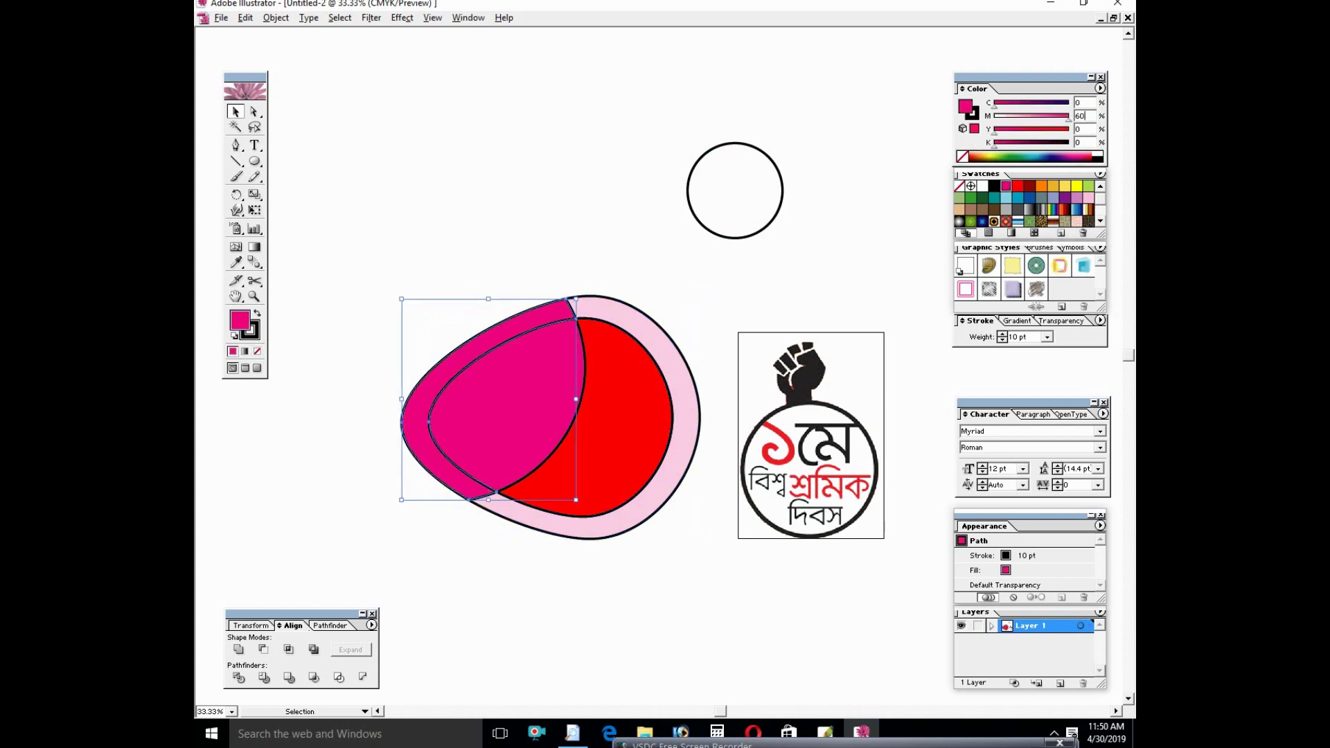
pyautogui.press('Return')
# Set the stroke to None on all the egg pieces.
pyautogui.click(522, 447)
pyautogui.click(250, 330)
pyautogui.press('/')
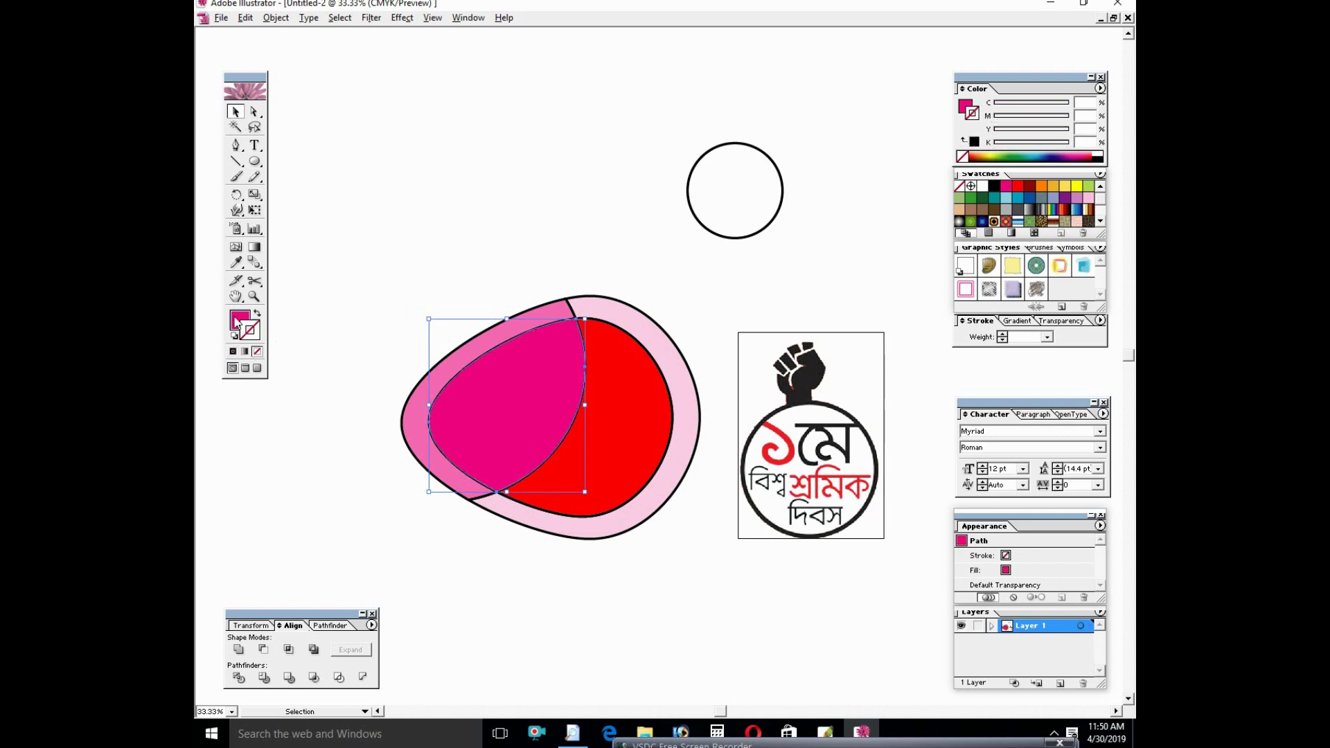
pyautogui.moveTo(668, 584); pyautogui.dragTo(454, 321)
pyautogui.press('/')
# Add a mesh point to the magenta lens and tint it pink with the Color sliders.
pyautogui.click(373, 253)
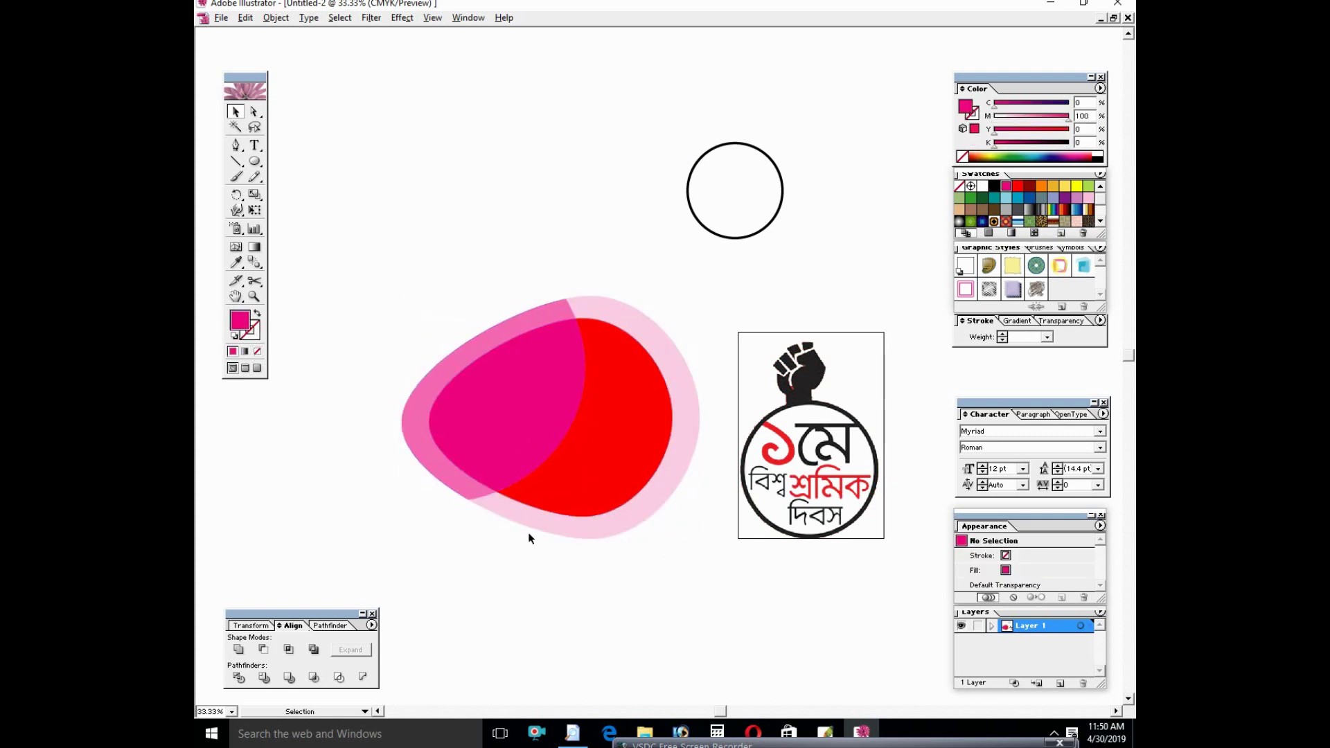
pyautogui.click(236, 249)
pyautogui.click(504, 404)
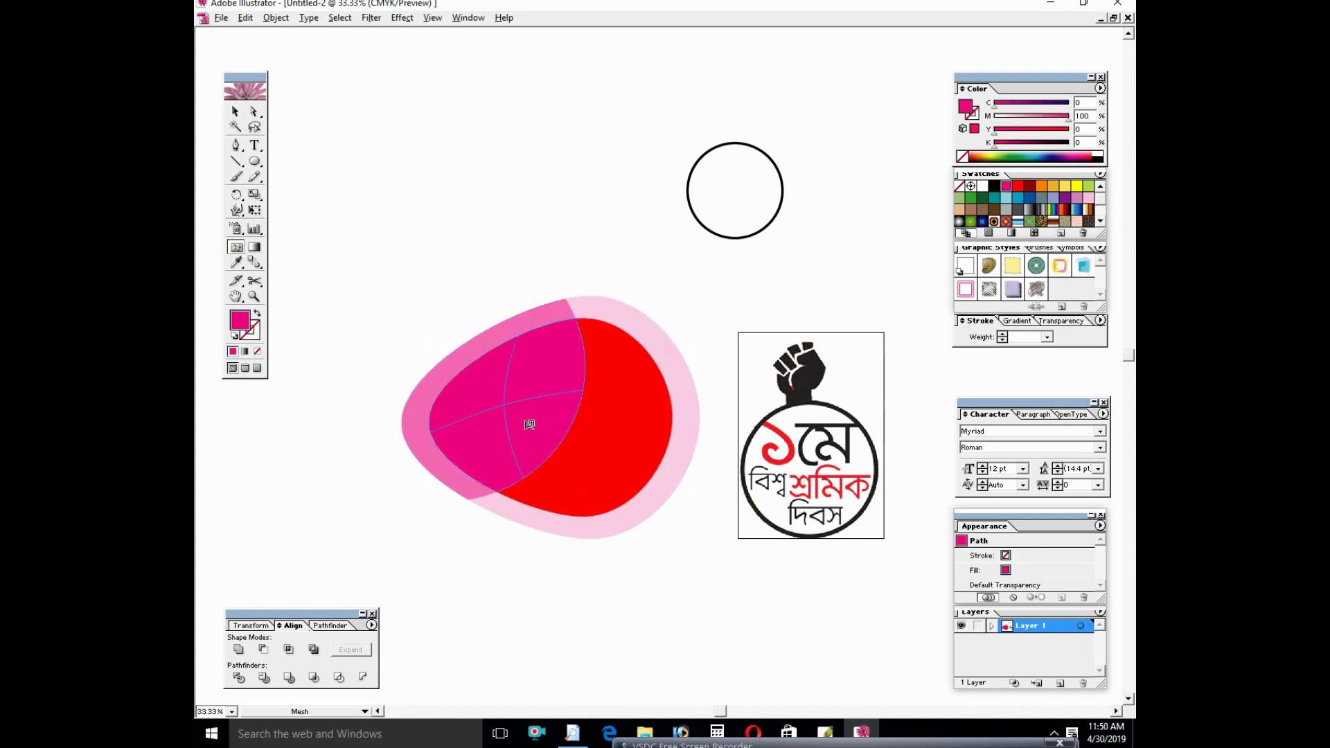
pyautogui.click(982, 185)
pyautogui.click(621, 421)
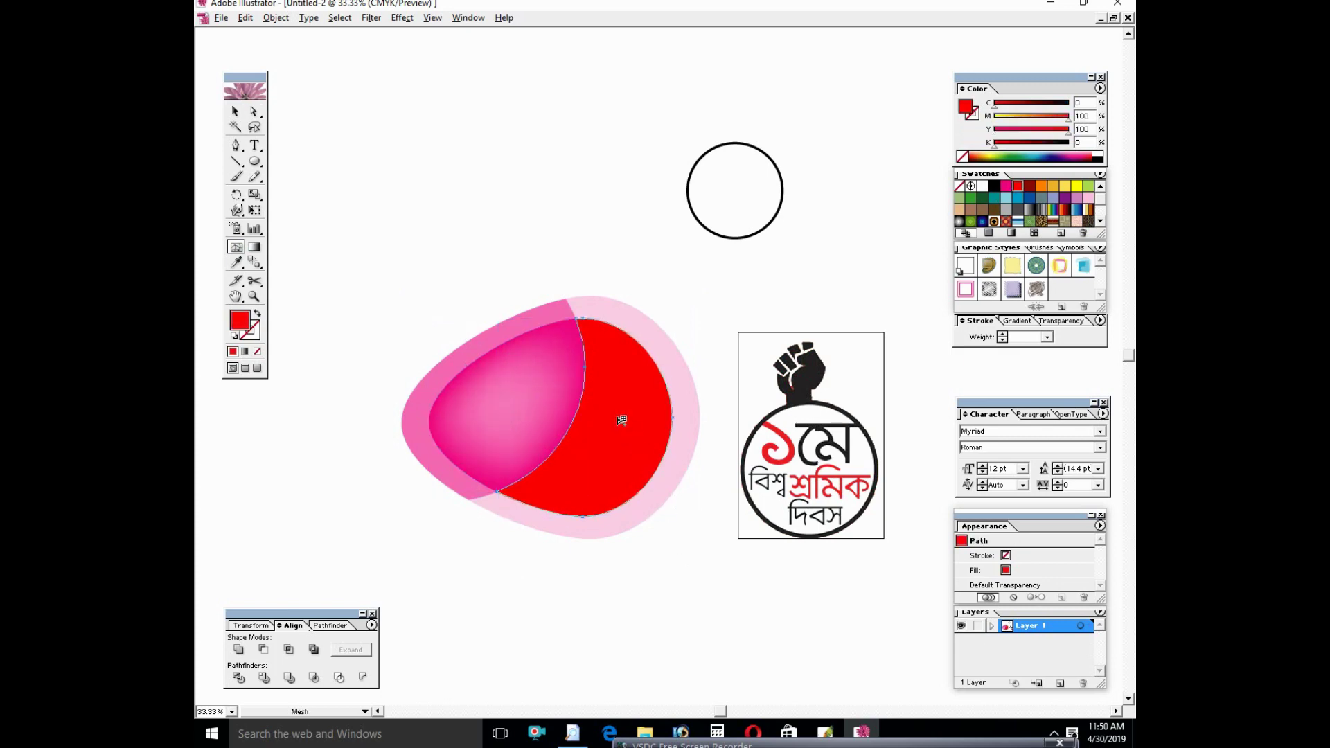
pyautogui.click(996, 130)
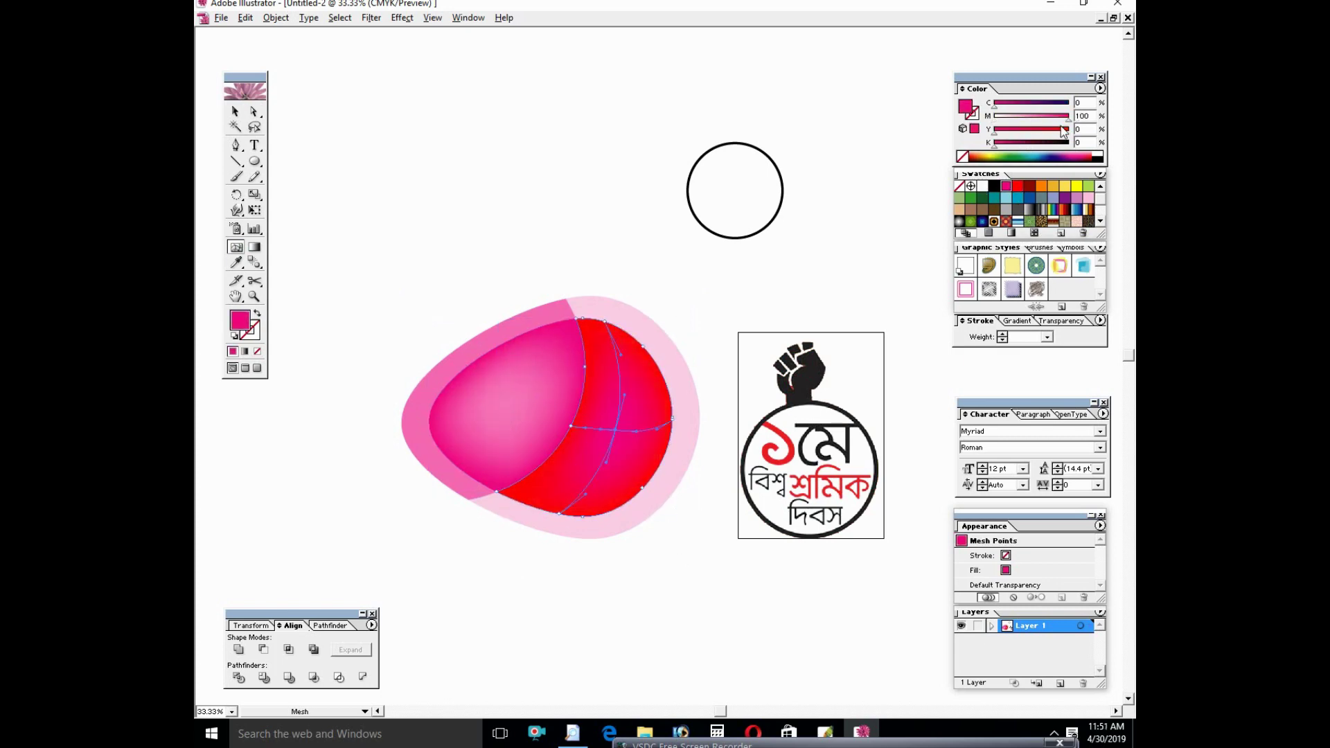
pyautogui.moveTo(1069, 121); pyautogui.dragTo(1043, 123)
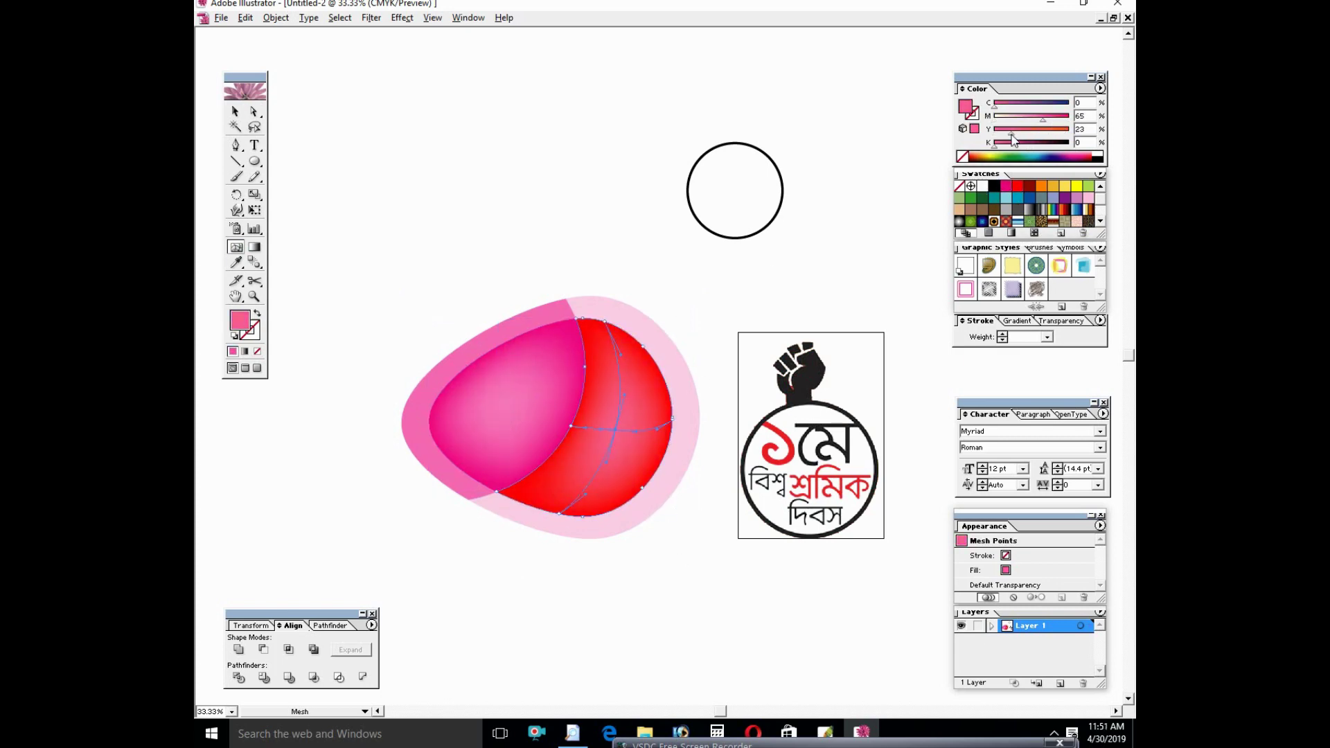
pyautogui.click(237, 112)
pyautogui.click(783, 188)
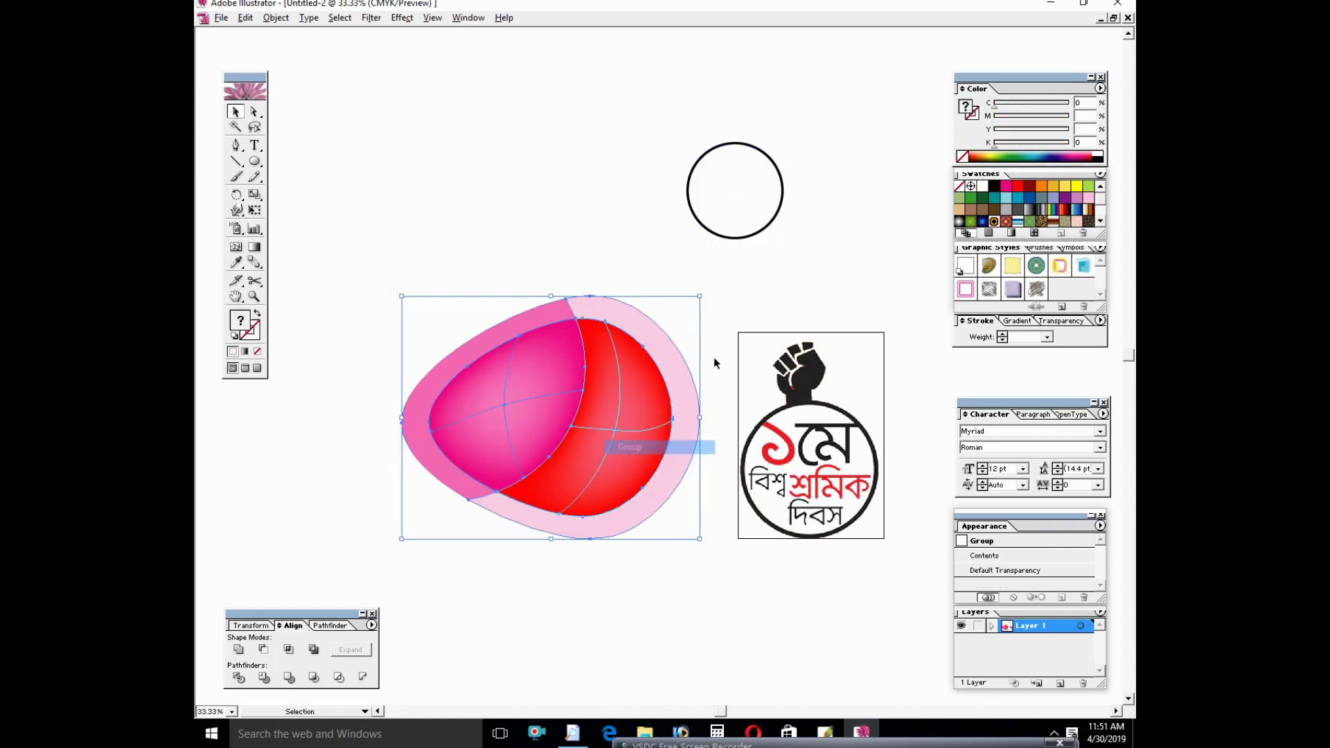
# Bring the white circle to front, enlarge it, and centre it on the gradient shape.
pyautogui.rightClick(629, 431)
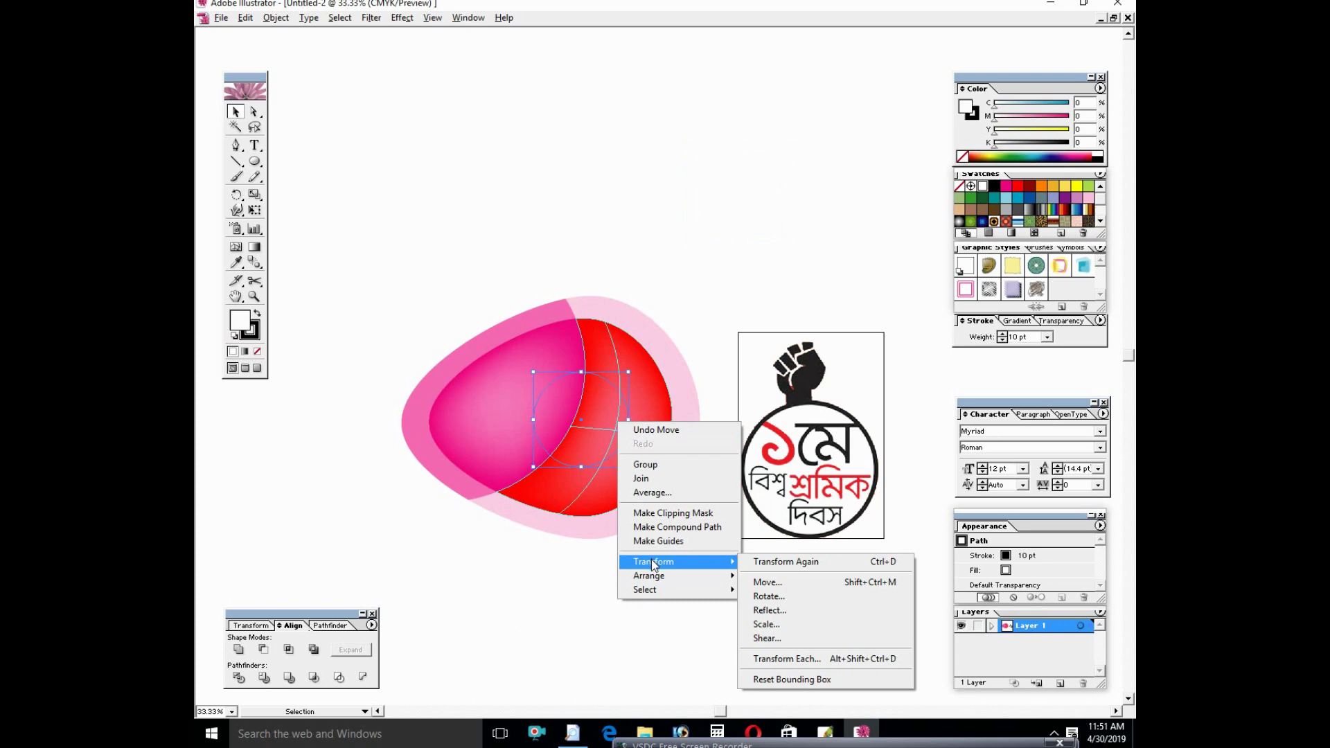
pyautogui.click(762, 573)
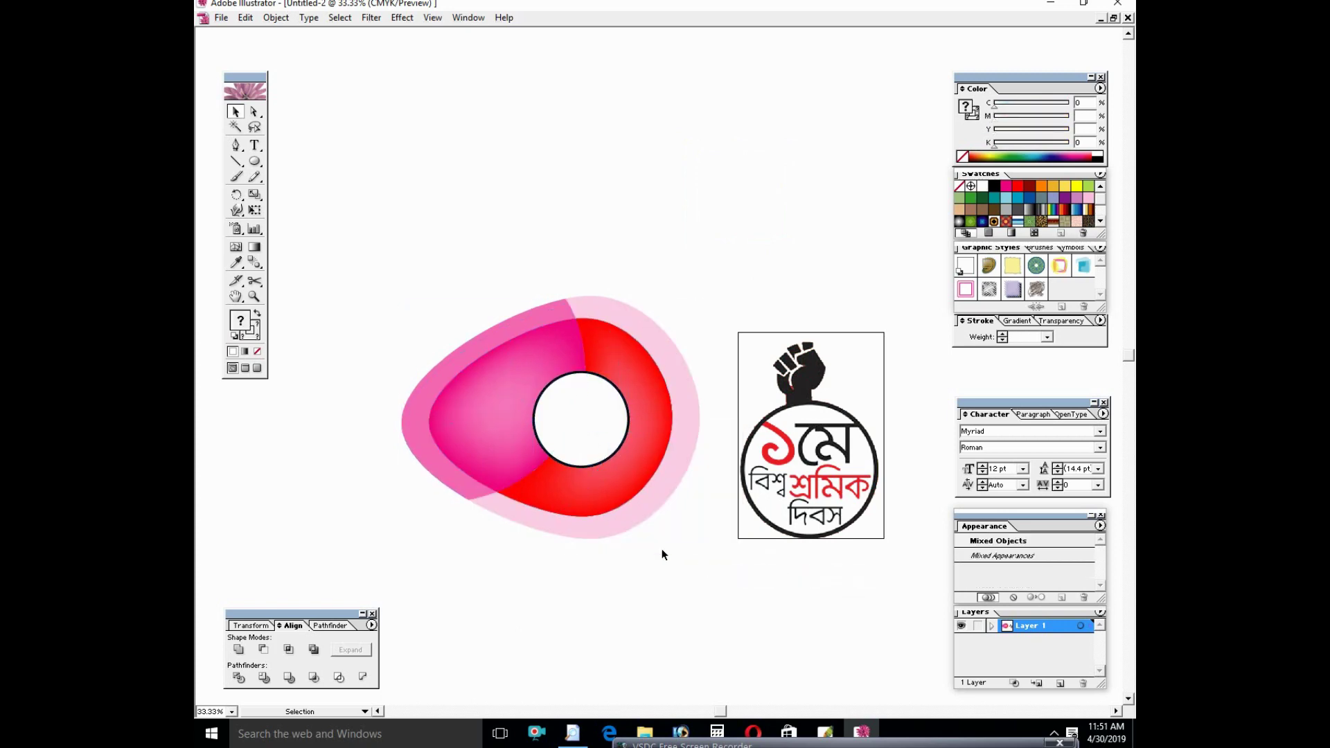
pyautogui.moveTo(594, 430); pyautogui.dragTo(627, 475)
pyautogui.hotkey('ctrl', 'a')
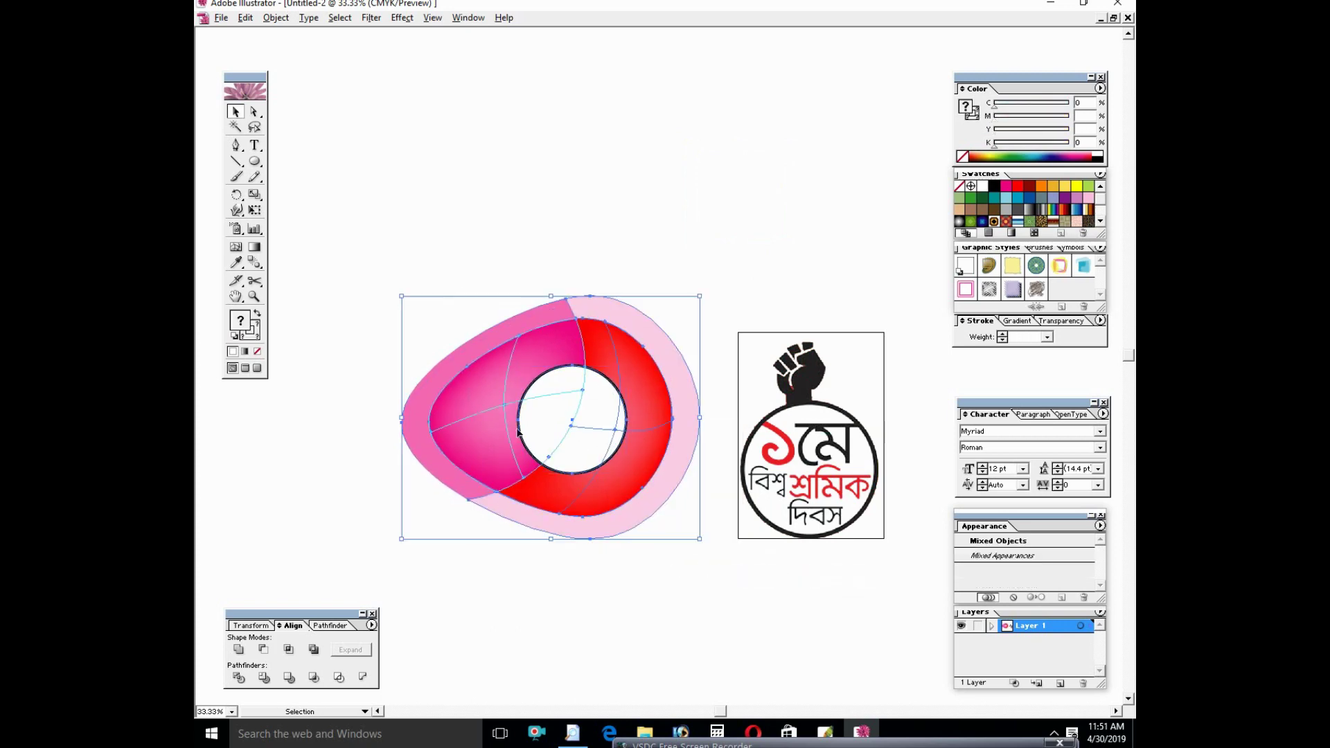
pyautogui.click(290, 625)
pyautogui.click(263, 649)
pyautogui.click(628, 613)
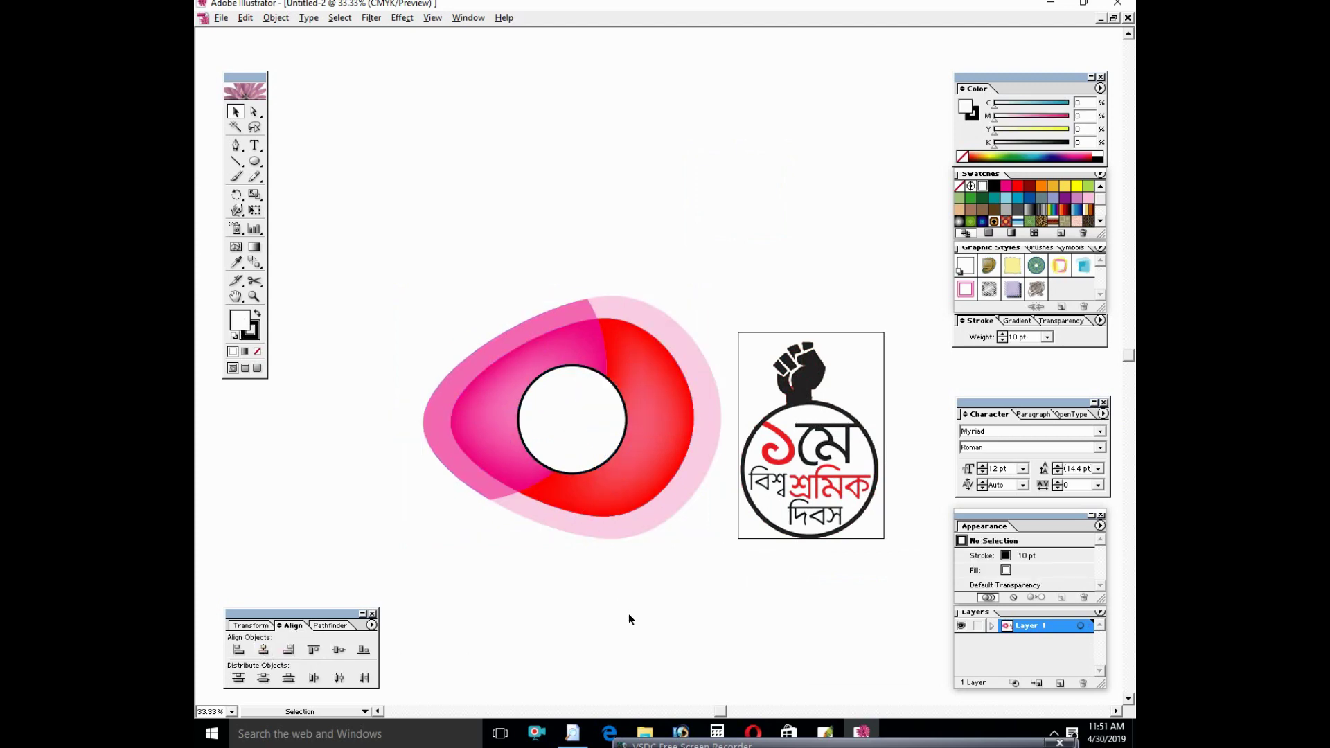
# Type the numeral '1' on the empty canvas above the logo.
pyautogui.click(604, 468)
pyautogui.moveTo(626, 537)
pyautogui.mouseDown()
pyautogui.moveTo(573, 510)
pyautogui.moveTo(550, 573)
pyautogui.moveTo(649, 516)
pyautogui.moveTo(575, 491)
pyautogui.mouseUp()
pyautogui.press('t')
pyautogui.click(482, 168)
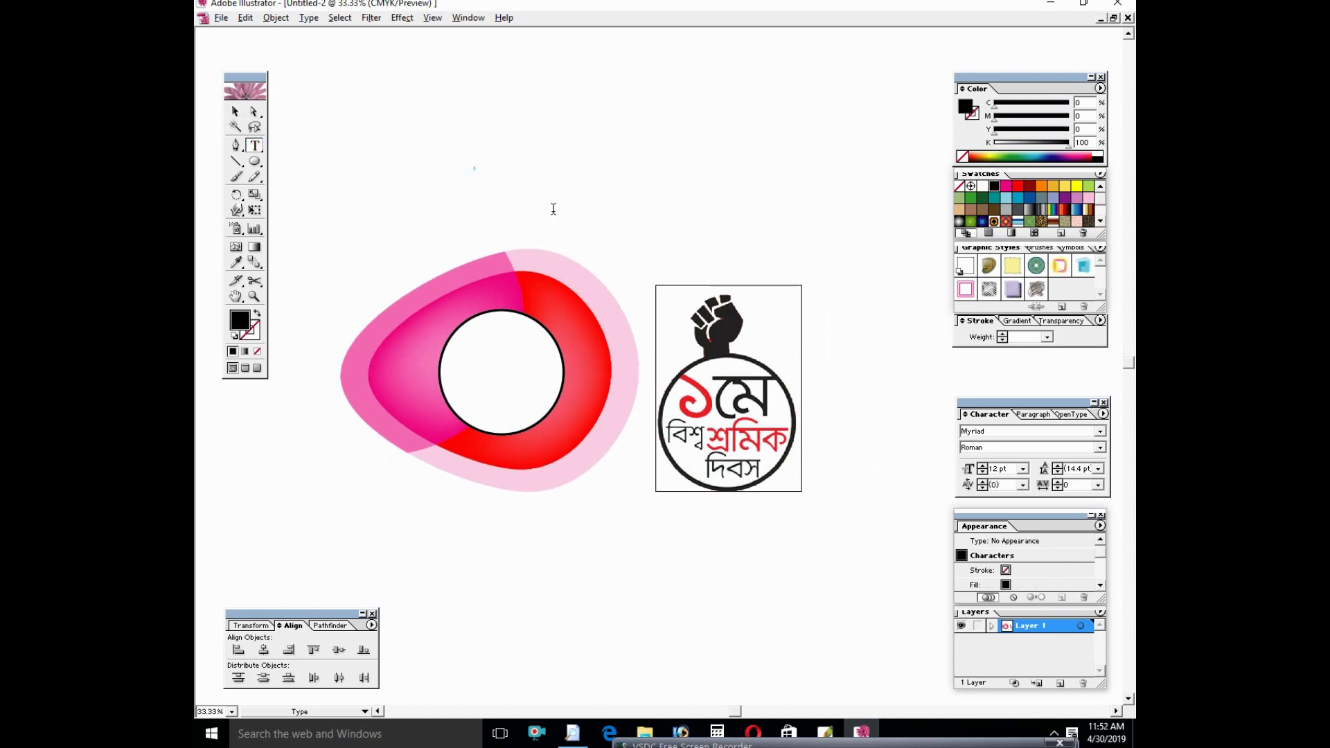
pyautogui.write('1')
pyautogui.press('Escape')
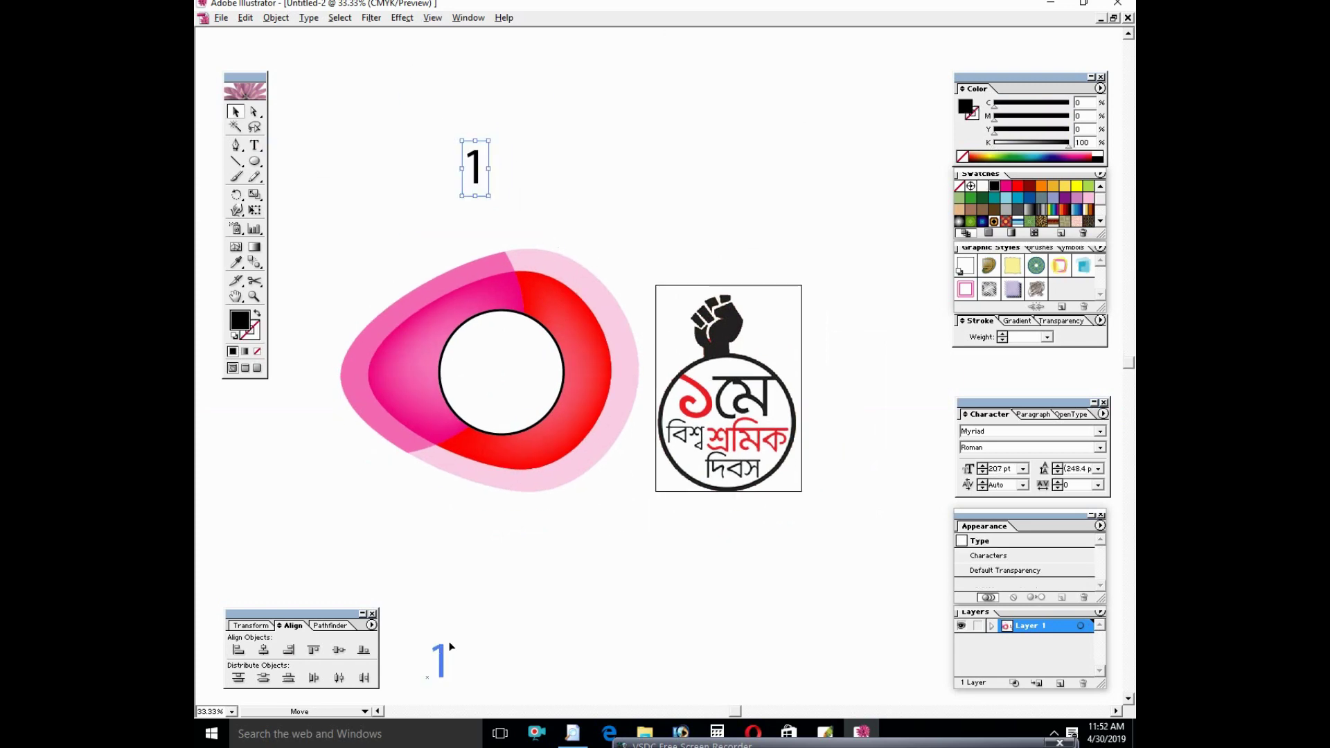
# Move the 1 below the logo, set it to Bold, and change it to ১মে.
pyautogui.moveTo(478, 170); pyautogui.dragTo(487, 597)
pyautogui.hotkey('ctrl', 't')
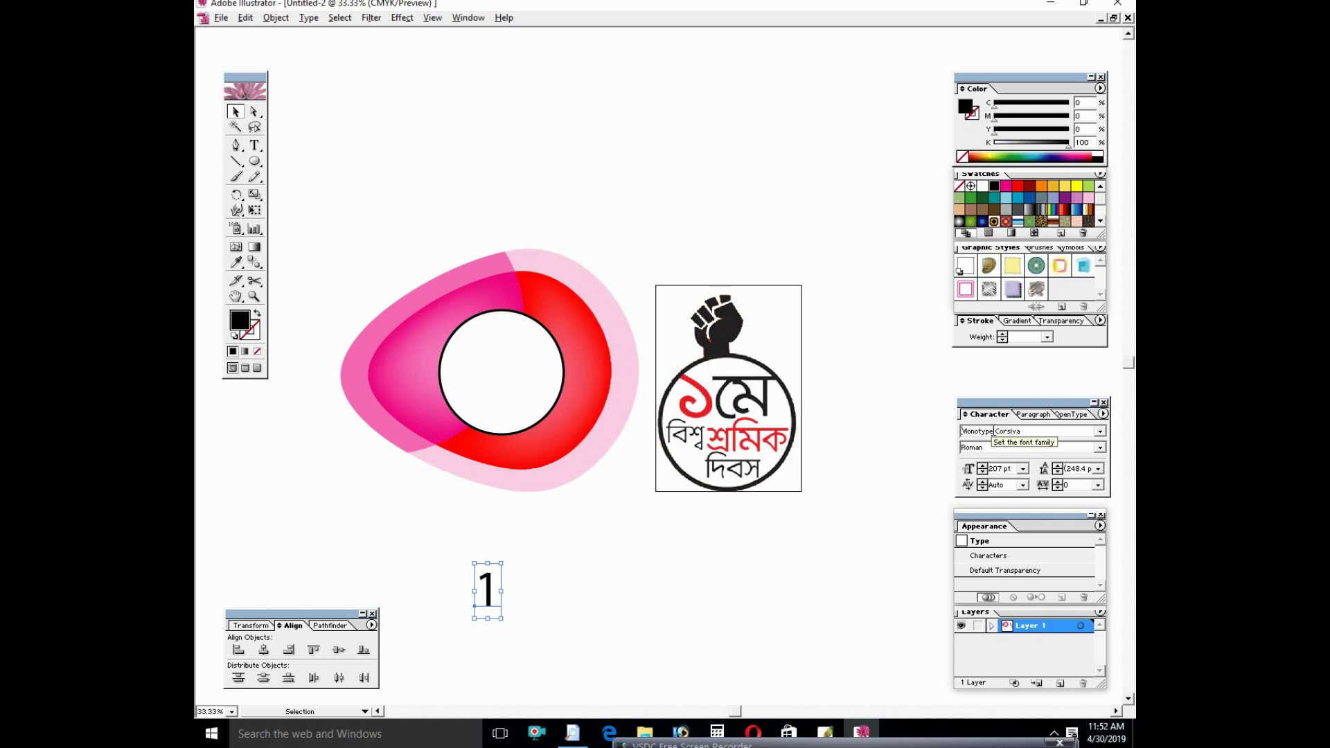
pyautogui.click(1099, 447)
pyautogui.click(977, 471)
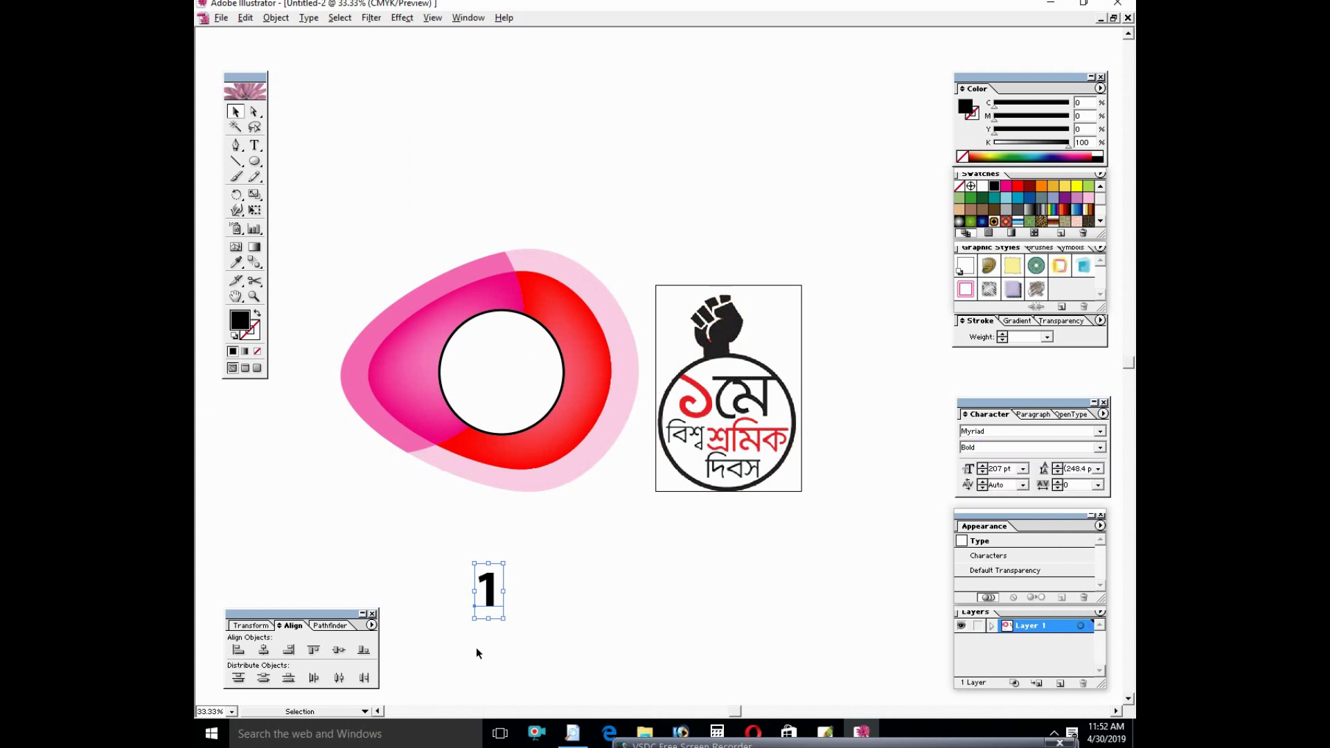
pyautogui.doubleClick(484, 592)
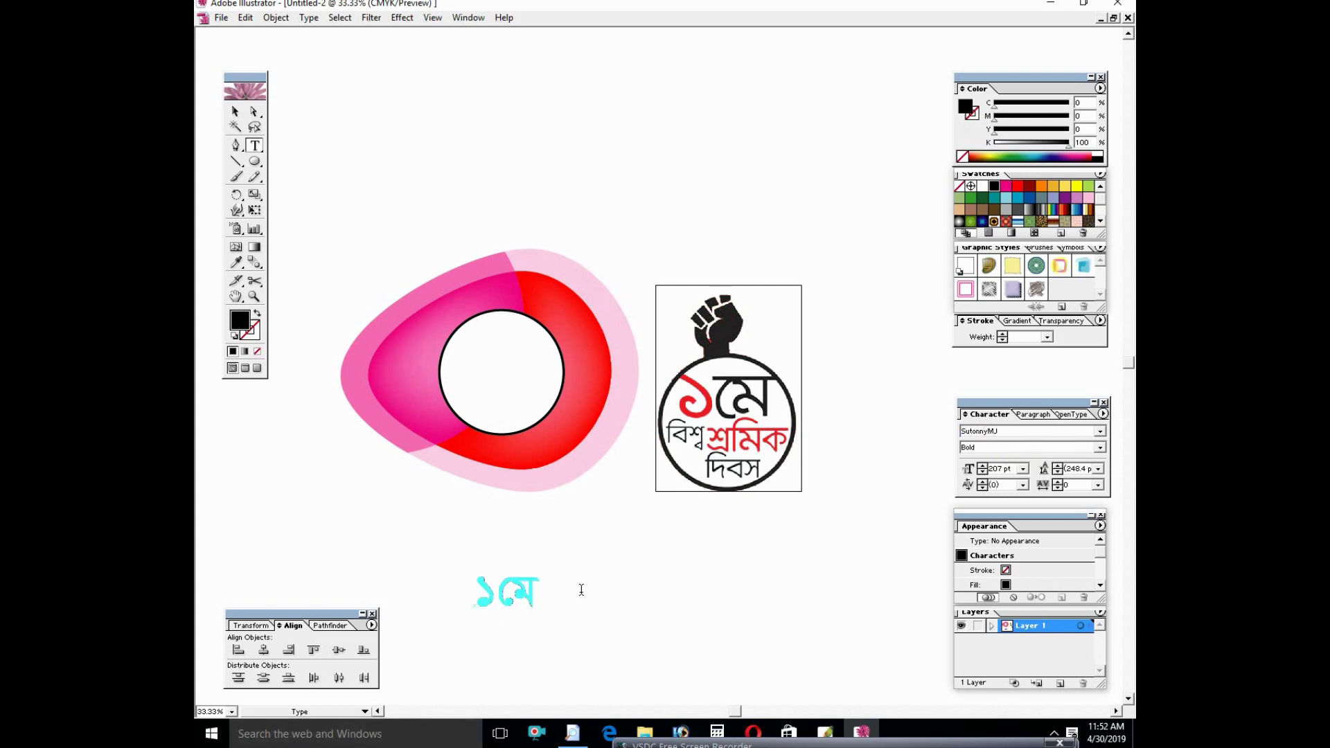
pyautogui.click(235, 110)
# Duplicate ১মে as smaller text and retype it into the বিশ্ব শ্রমিক and দিবস lines.
pyautogui.moveTo(509, 592); pyautogui.dragTo(537, 539)
pyautogui.moveTo(579, 632)
pyautogui.mouseDown()
pyautogui.moveTo(539, 618)
pyautogui.moveTo(561, 587)
pyautogui.mouseUp()
pyautogui.doubleClick(560, 587)
pyautogui.doubleClick(516, 589)
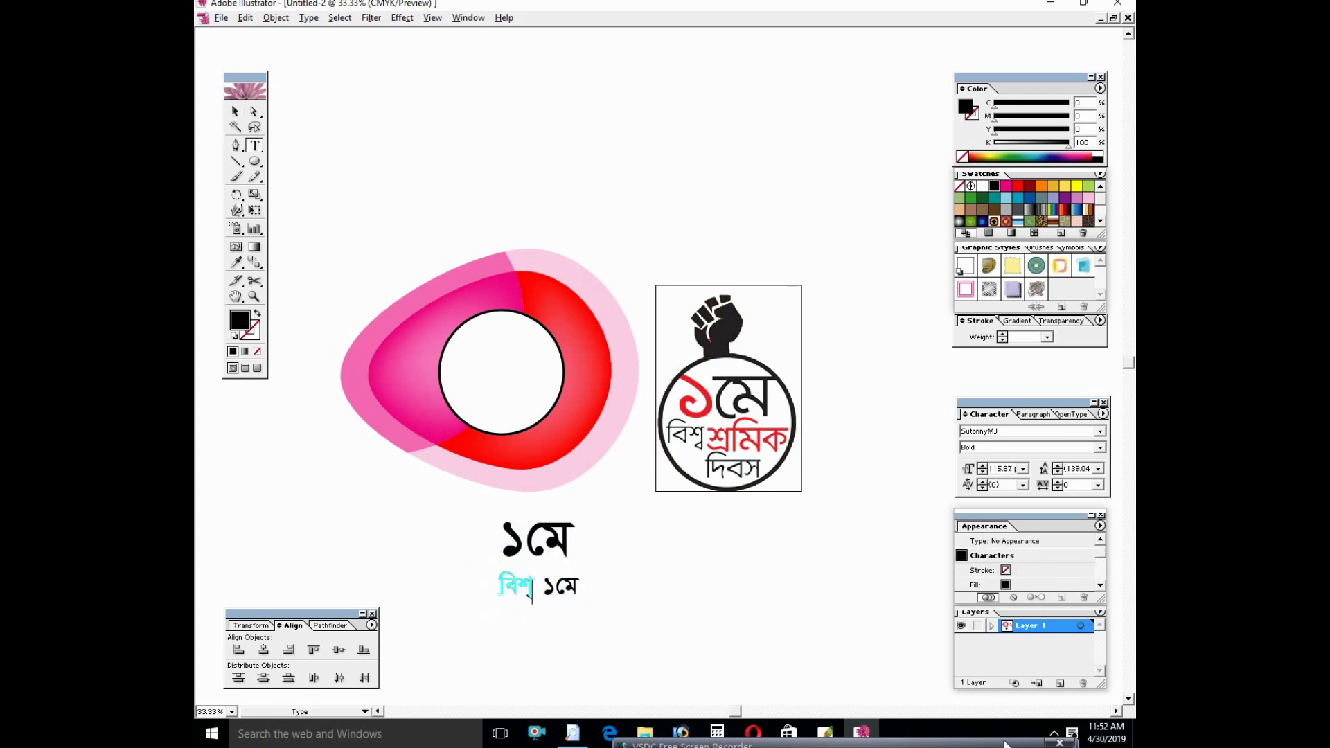
pyautogui.doubleClick(560, 587)
pyautogui.write('মিক')
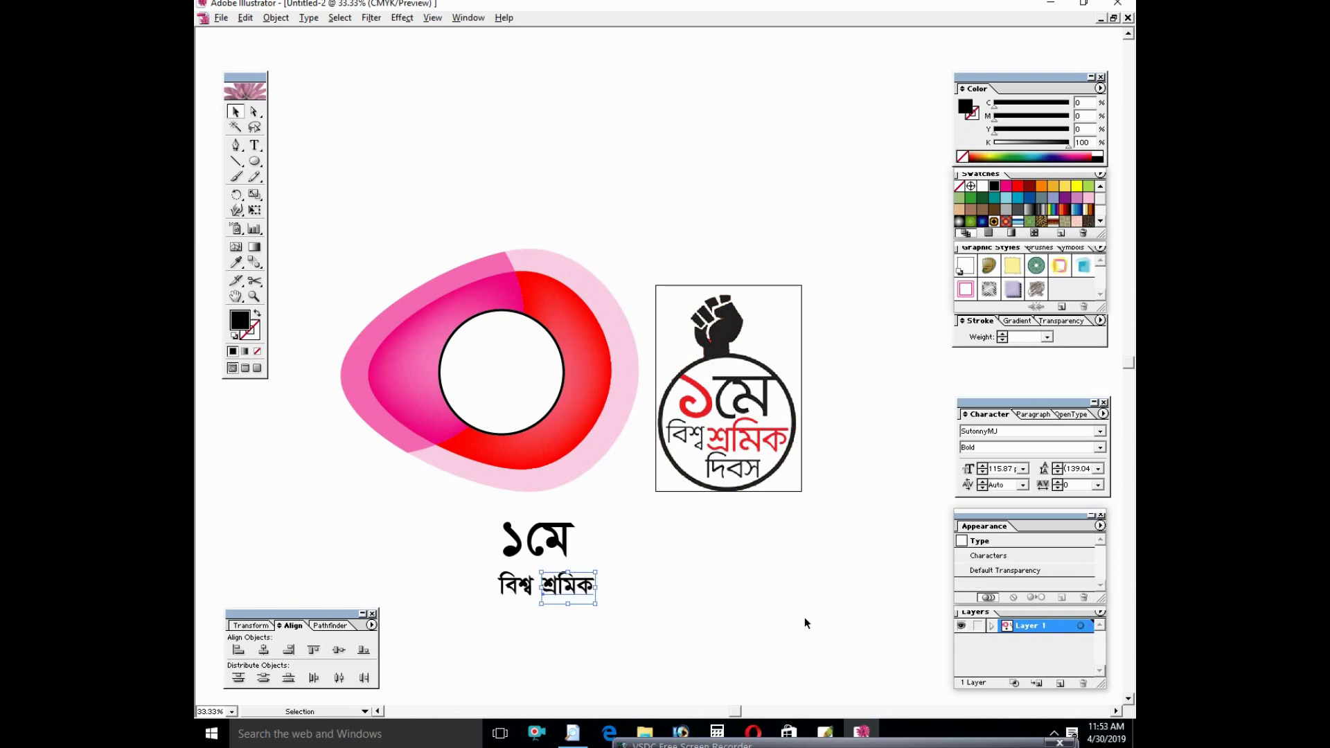
pyautogui.press('Return')
pyautogui.write('শ্রমিকস')
pyautogui.press('Escape')
# Enlarge শ্রমিক, centre the lower lines horizontally, and scale ১মে up.
pyautogui.click(567, 585)
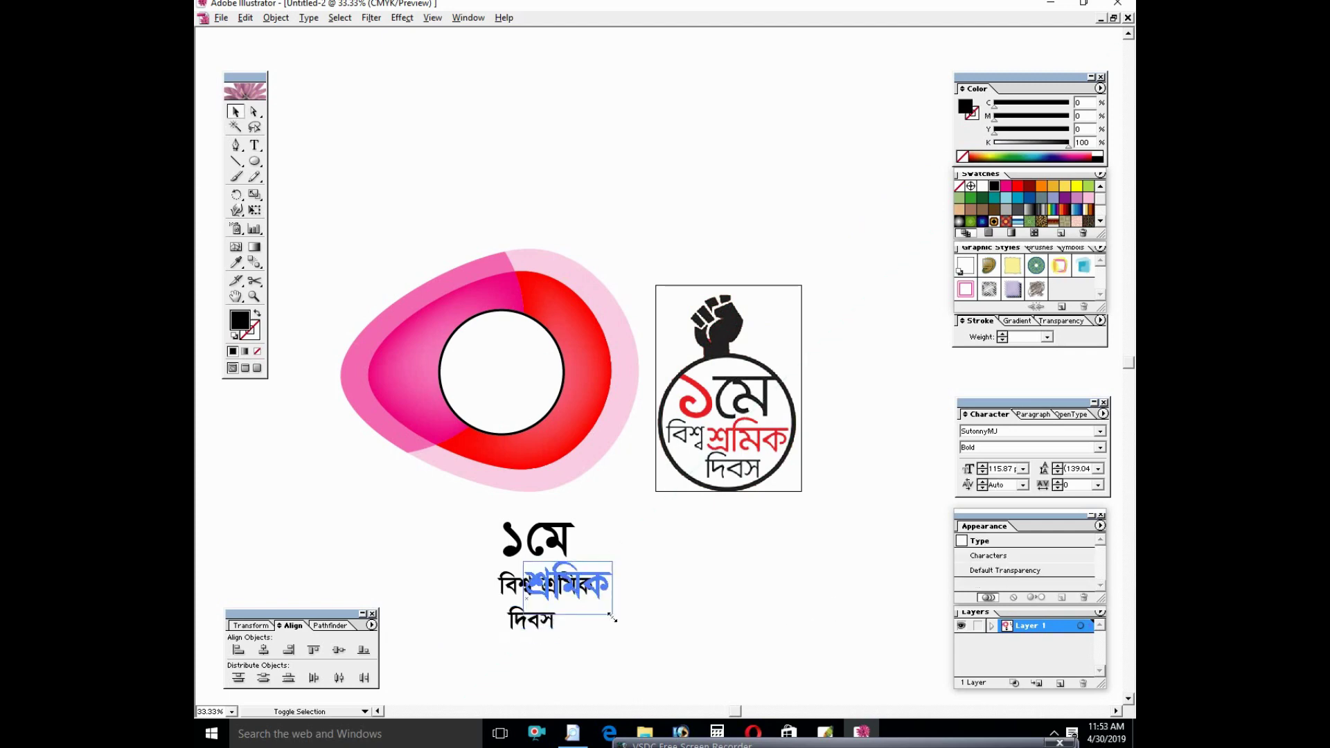
pyautogui.moveTo(594, 597)
pyautogui.mouseDown()
pyautogui.moveTo(627, 622)
pyautogui.moveTo(572, 619)
pyautogui.mouseUp()
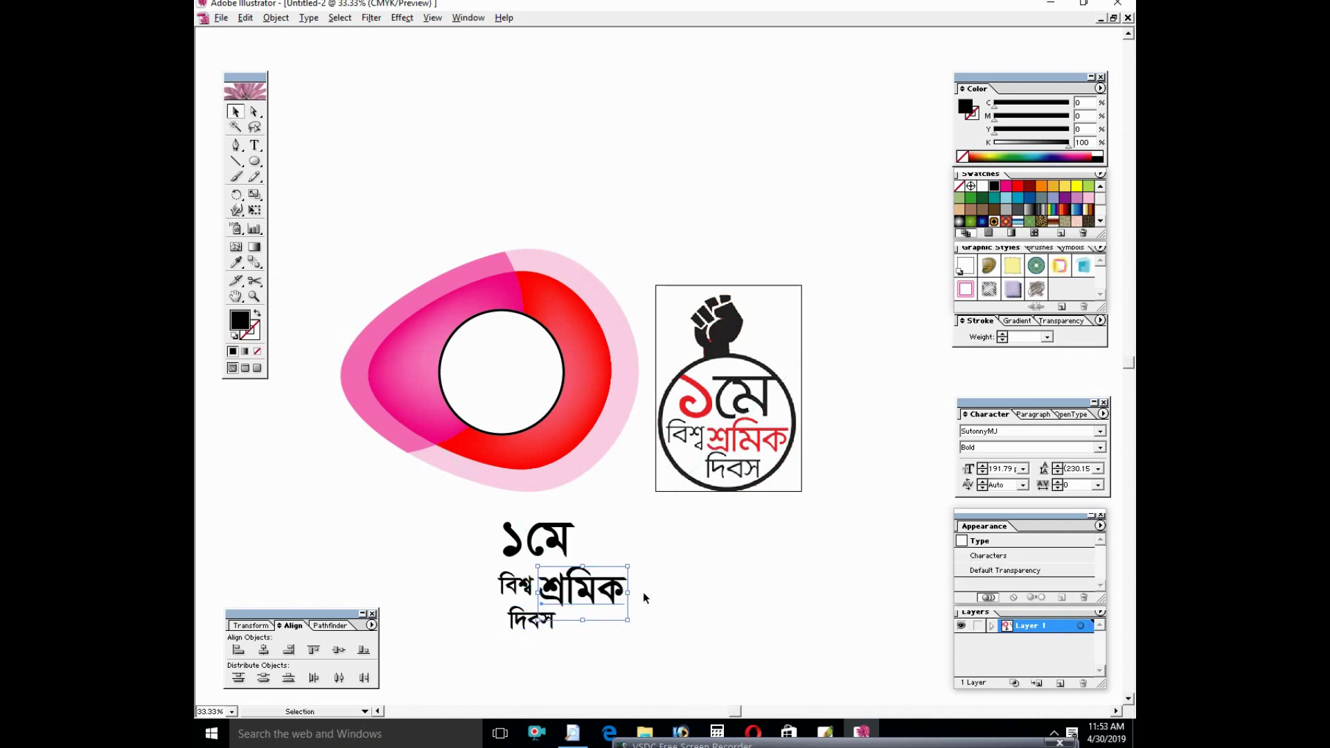
pyautogui.keyDown('shift'); pyautogui.click(514, 583); pyautogui.keyUp('shift')
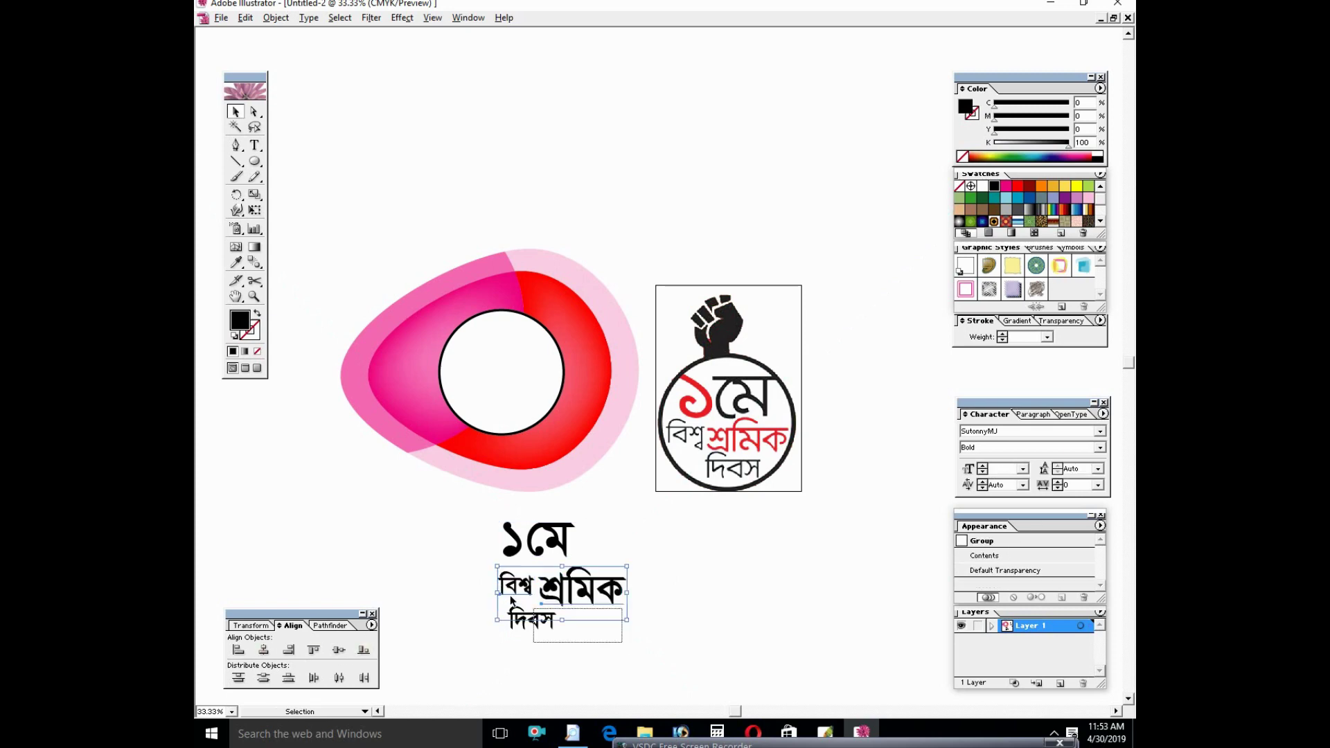
pyautogui.click(263, 650)
pyautogui.click(554, 543)
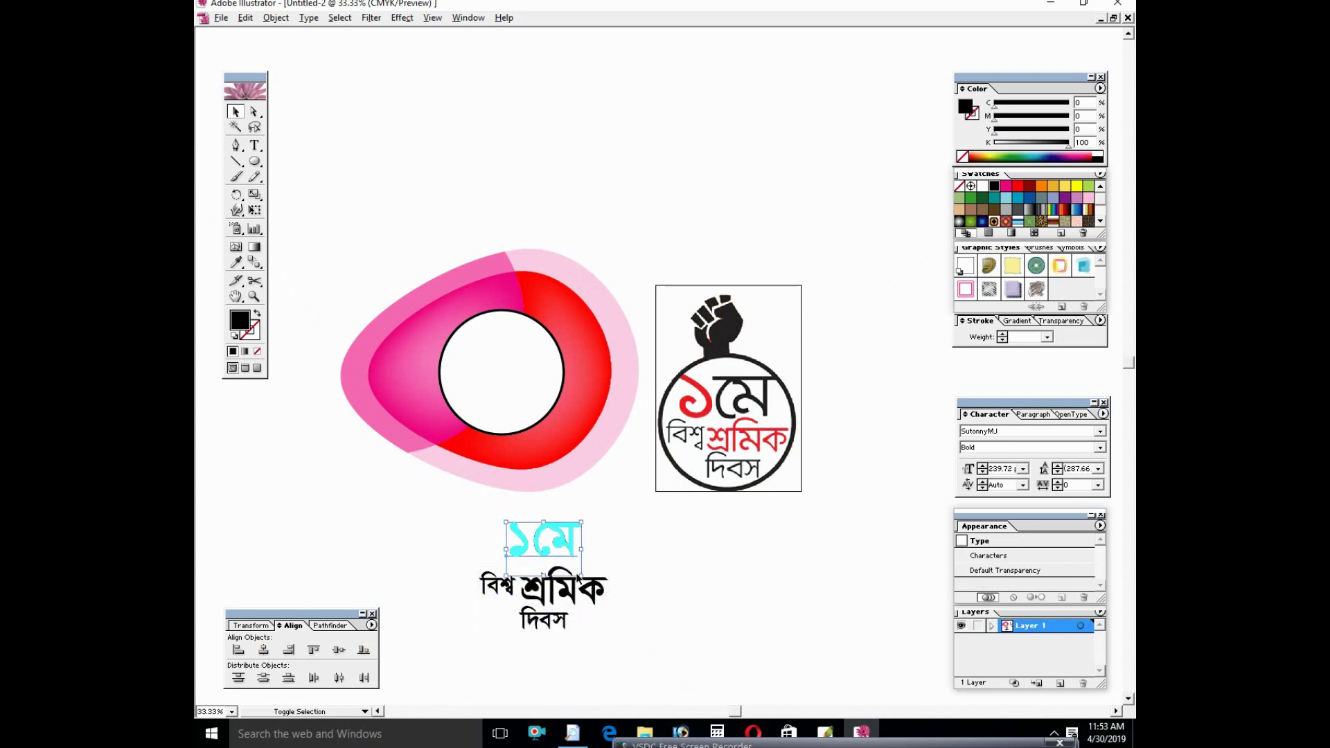
pyautogui.moveTo(578, 576); pyautogui.dragTo(647, 588)
pyautogui.click(568, 589)
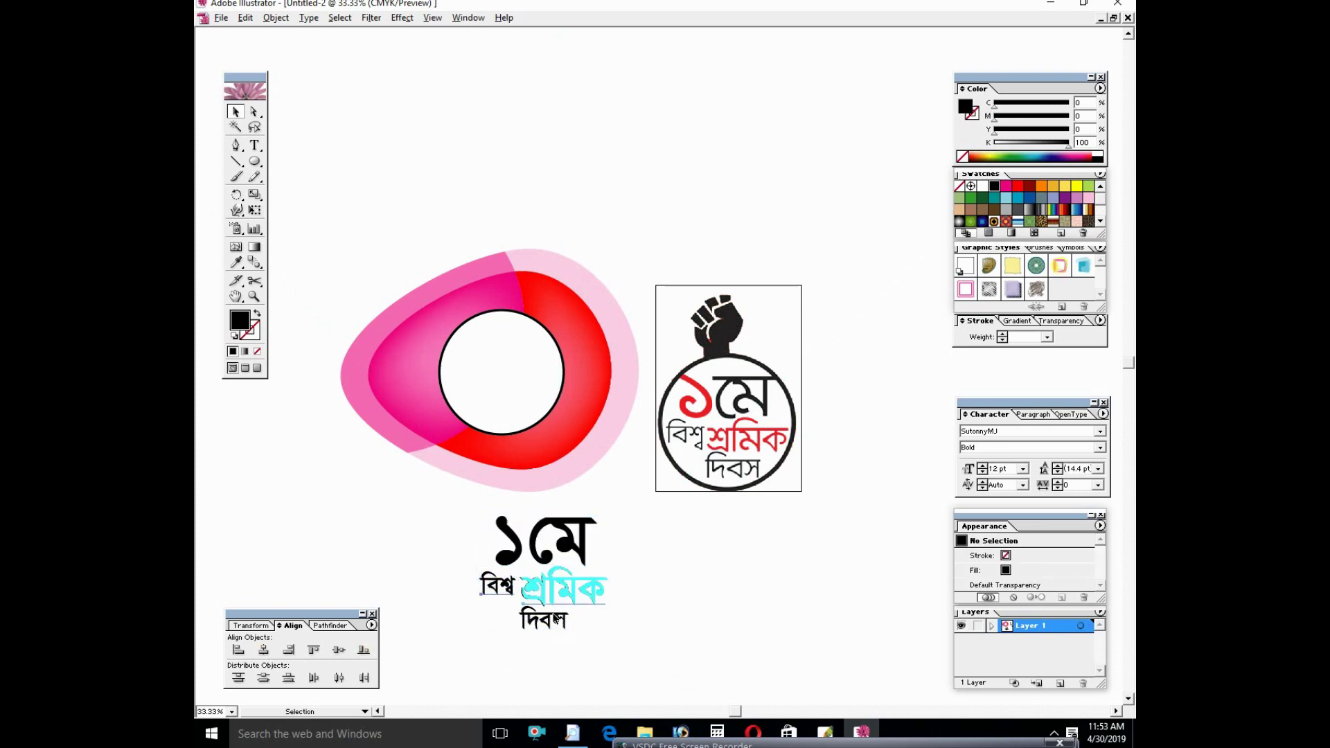
# Colour the ১ digit and the শ্রমিক word red.
pyautogui.press('t')
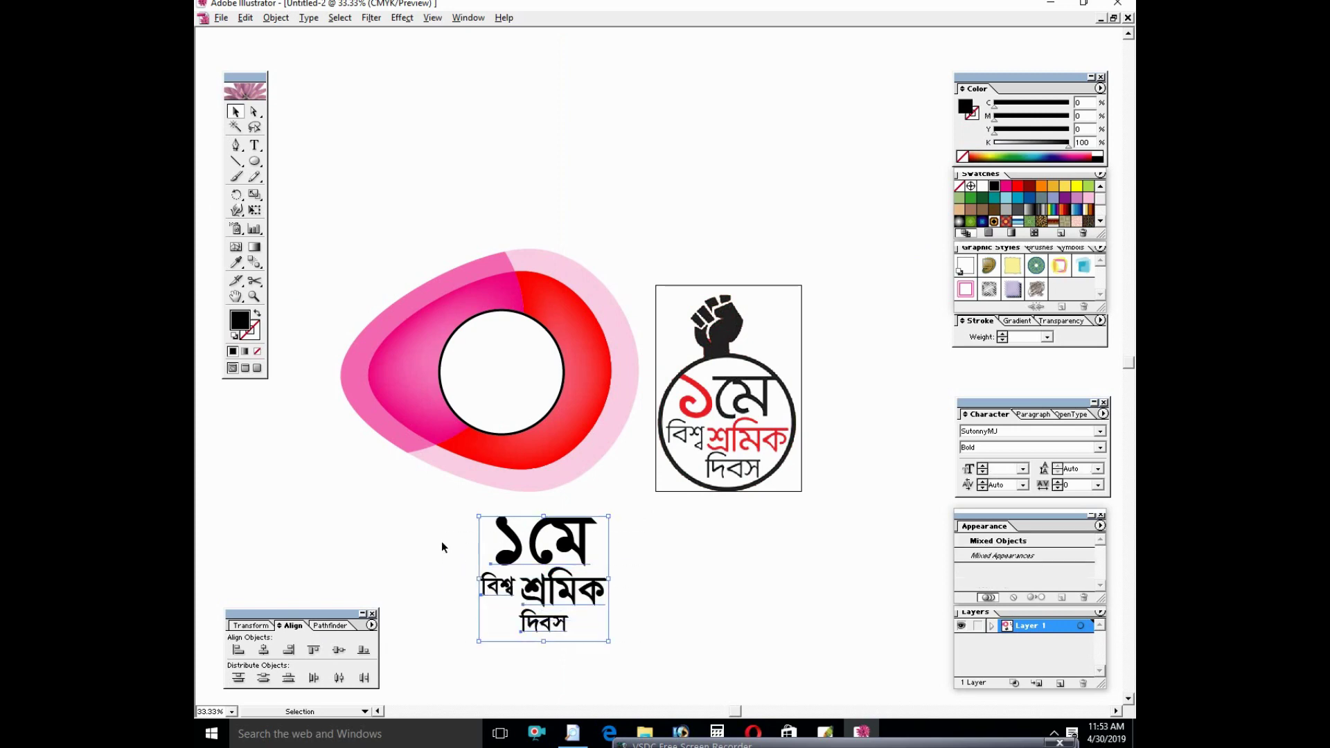
pyautogui.moveTo(606, 592); pyautogui.dragTo(494, 592)
pyautogui.moveTo(516, 540); pyautogui.dragTo(493, 540)
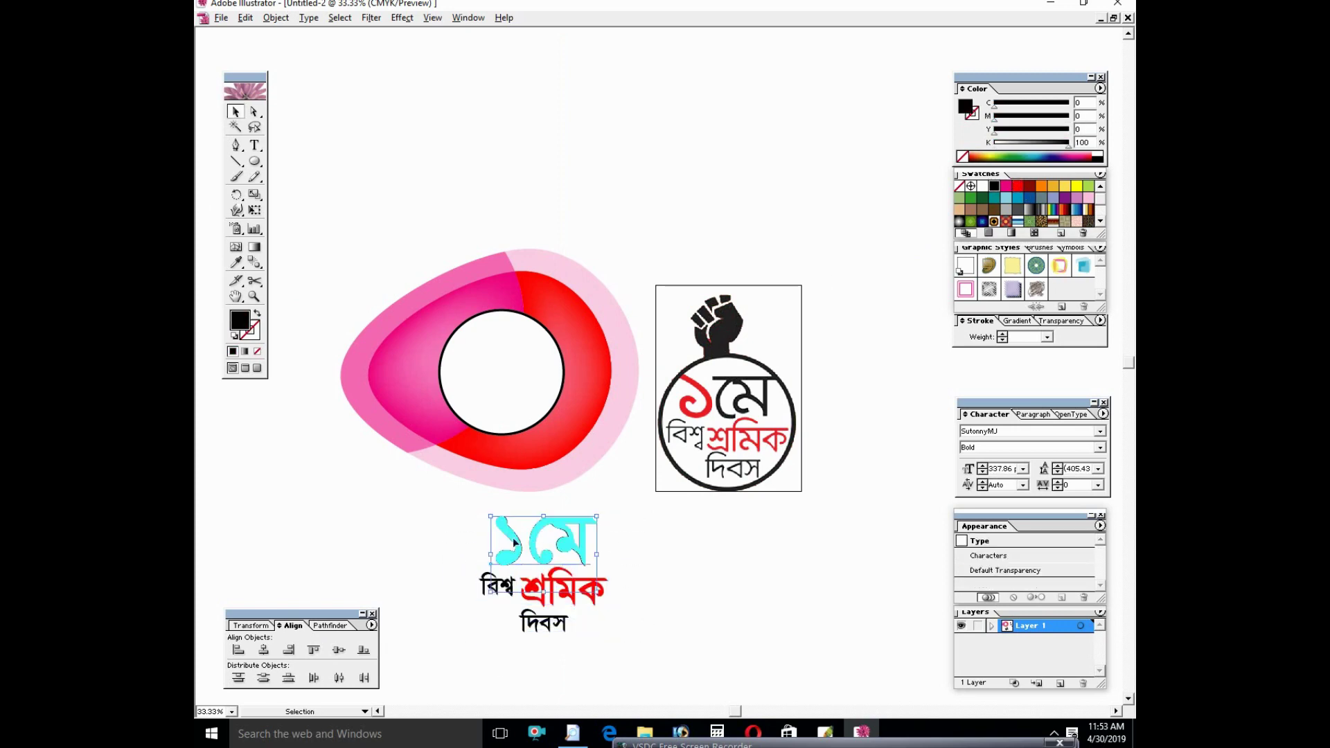
pyautogui.click(1017, 186)
# Move the Bengali text block into the white circle and enlarge it slightly.
pyautogui.keyDown('ctrl'); pyautogui.click(567, 594); pyautogui.keyUp('ctrl')
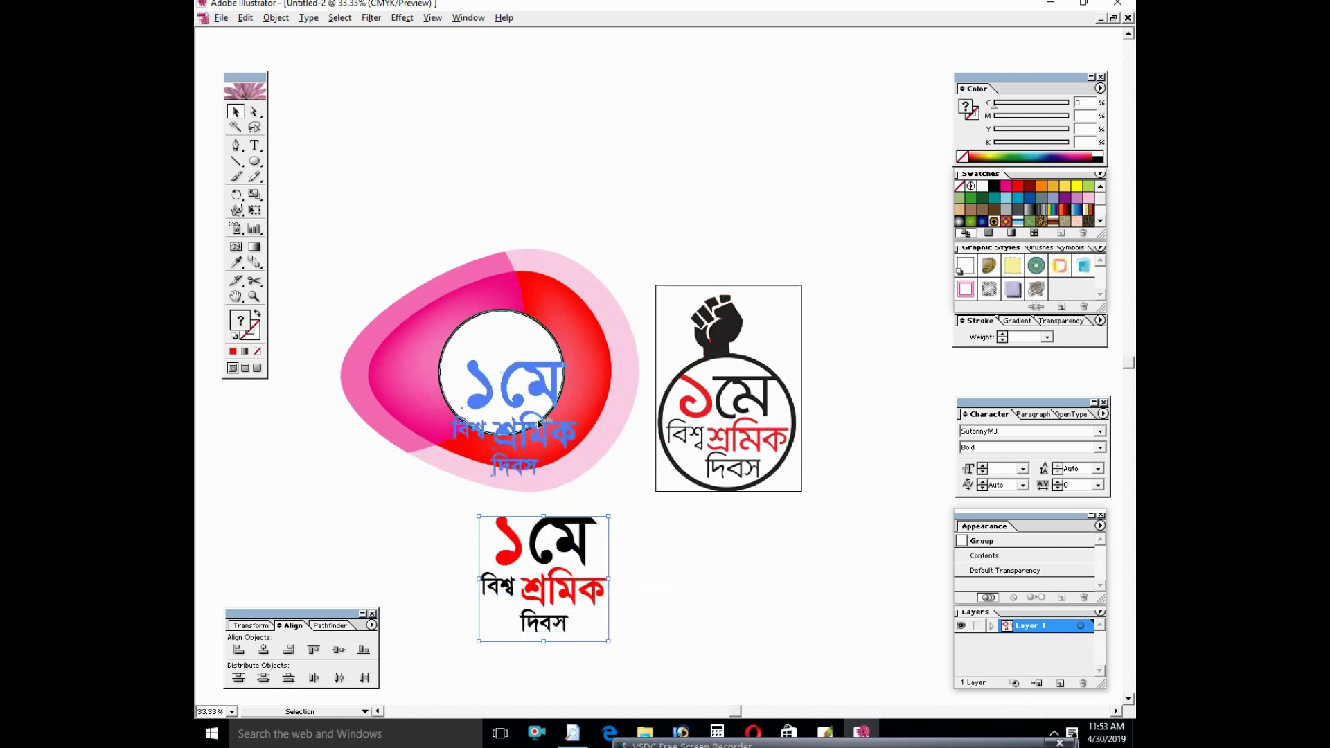
pyautogui.moveTo(567, 595); pyautogui.dragTo(520, 393)
pyautogui.hotkey('shift', 'Down')
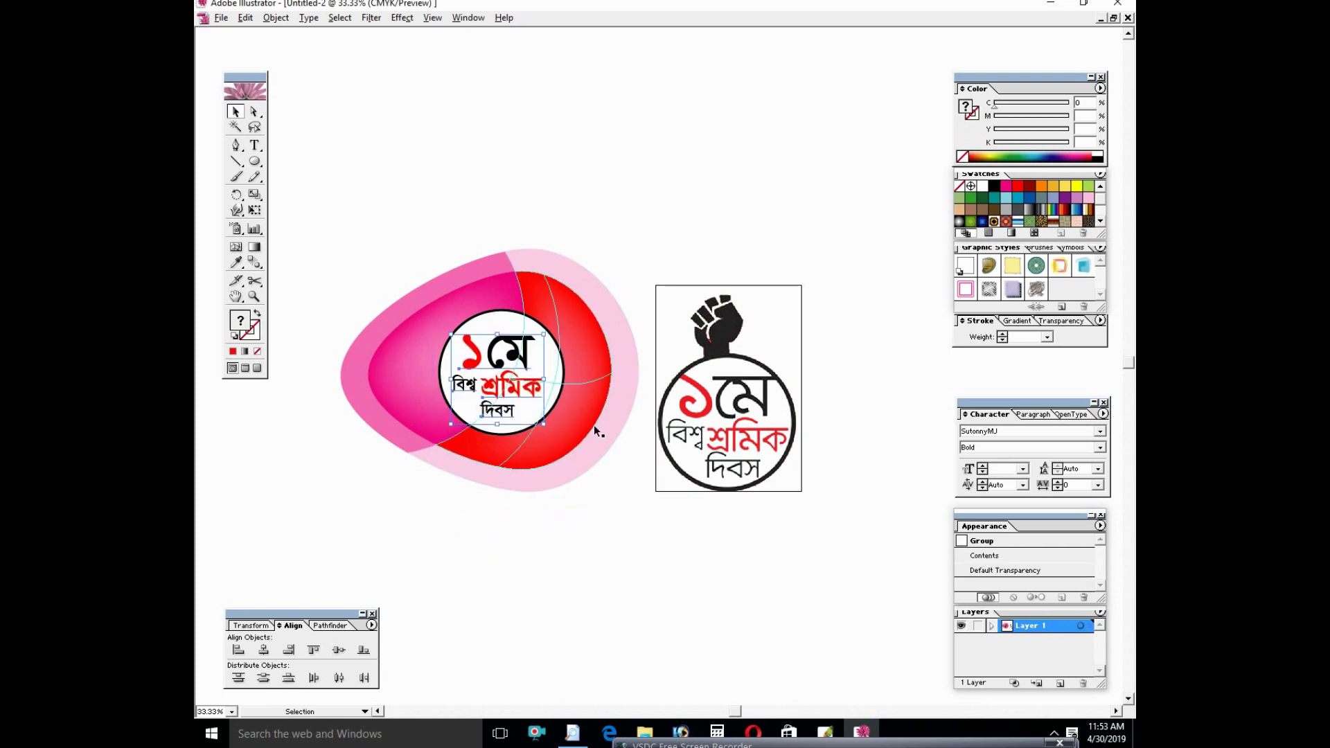
pyautogui.moveTo(544, 335); pyautogui.dragTo(550, 328)
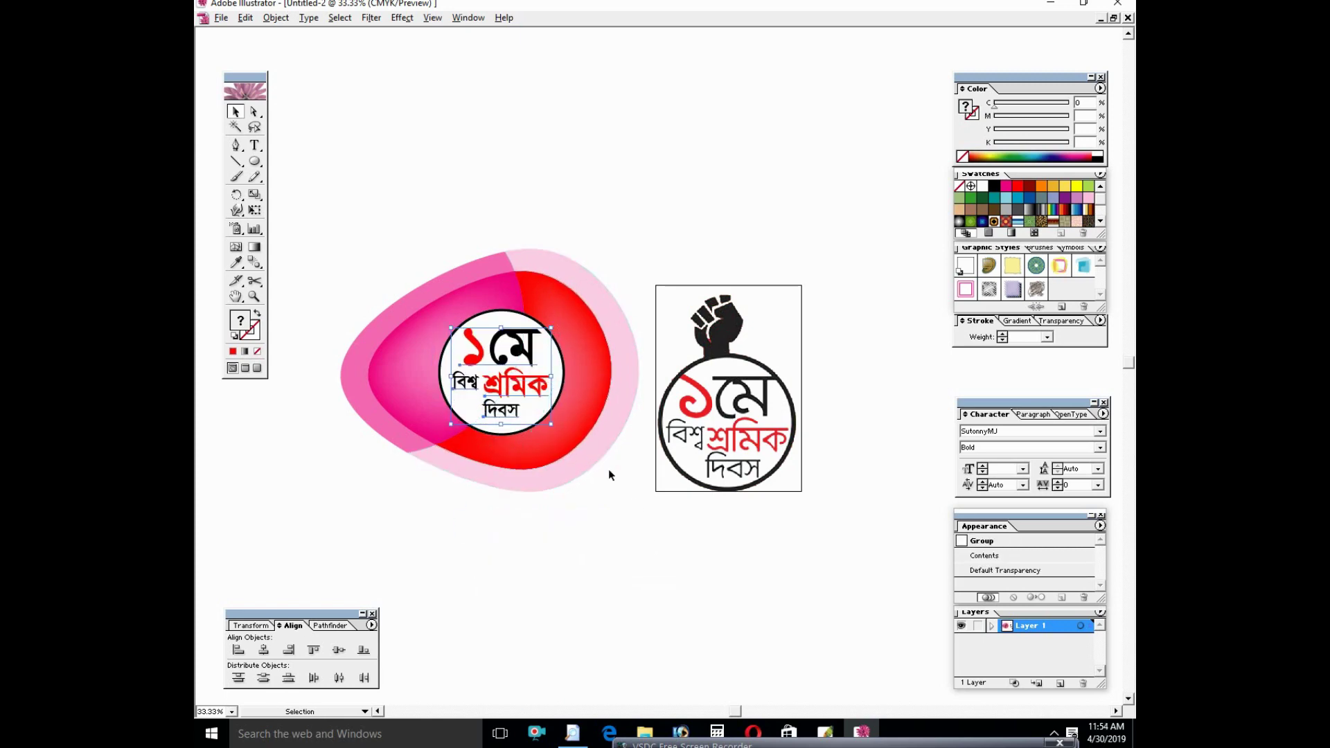
pyautogui.hotkey('ctrl', '=')
pyautogui.hotkey('ctrl', '=')
# Enlarge দিবস and শ্রমিক slightly and nudge বিশ্ব left and down.
pyautogui.click(575, 477)
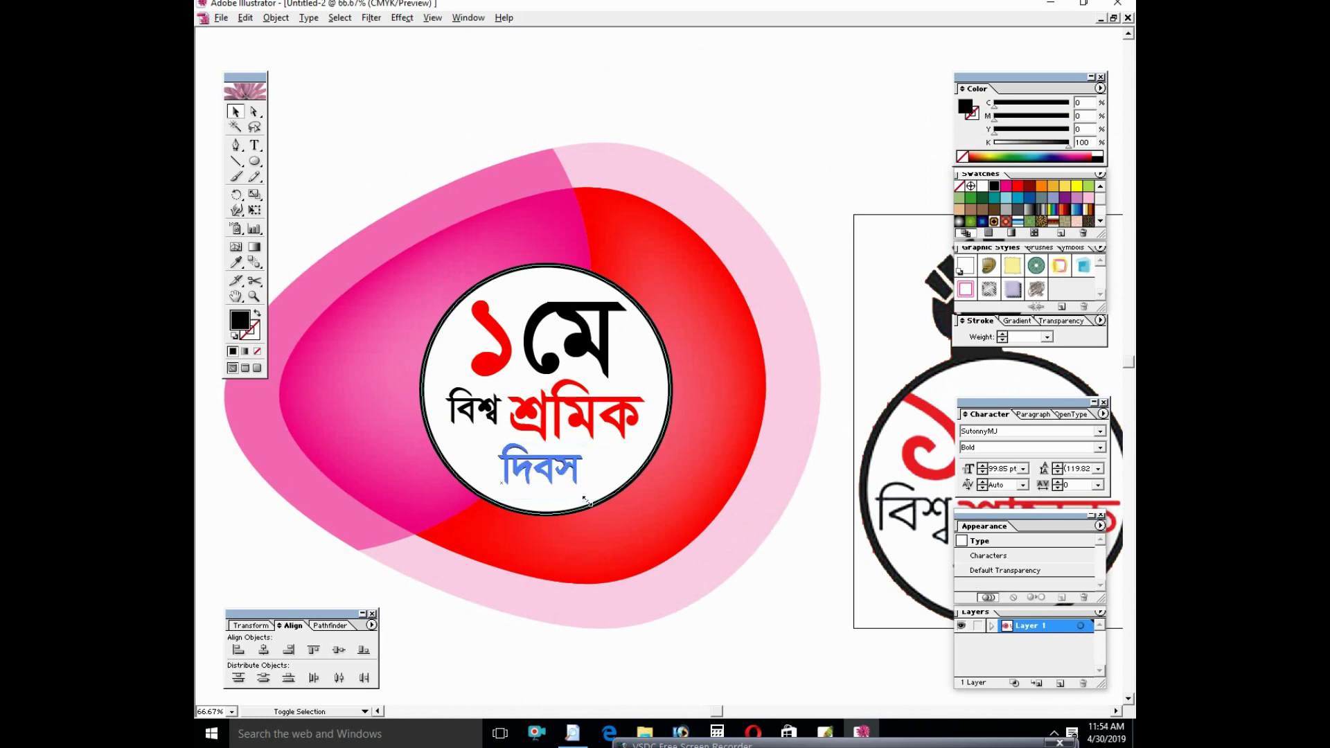
pyautogui.moveTo(585, 500); pyautogui.dragTo(596, 513)
pyautogui.click(574, 416)
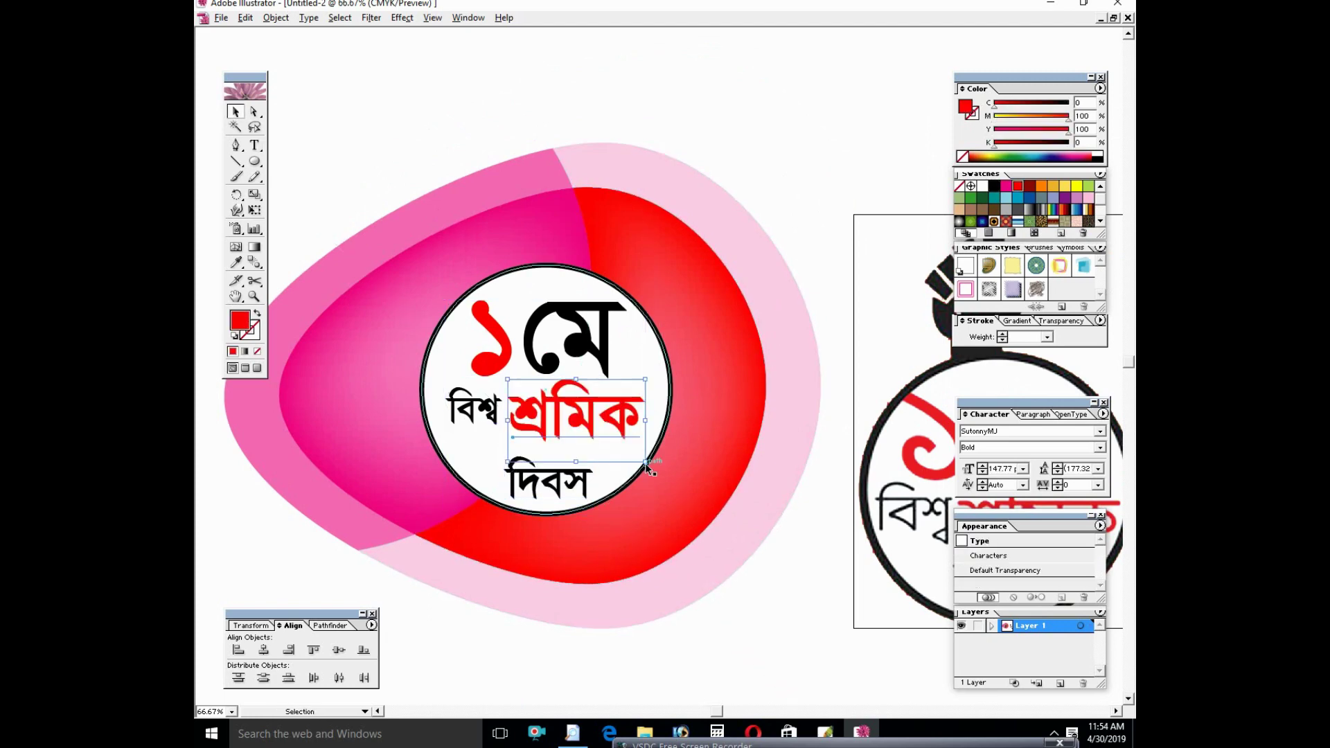
pyautogui.moveTo(646, 462); pyautogui.dragTo(650, 474)
pyautogui.click(473, 409)
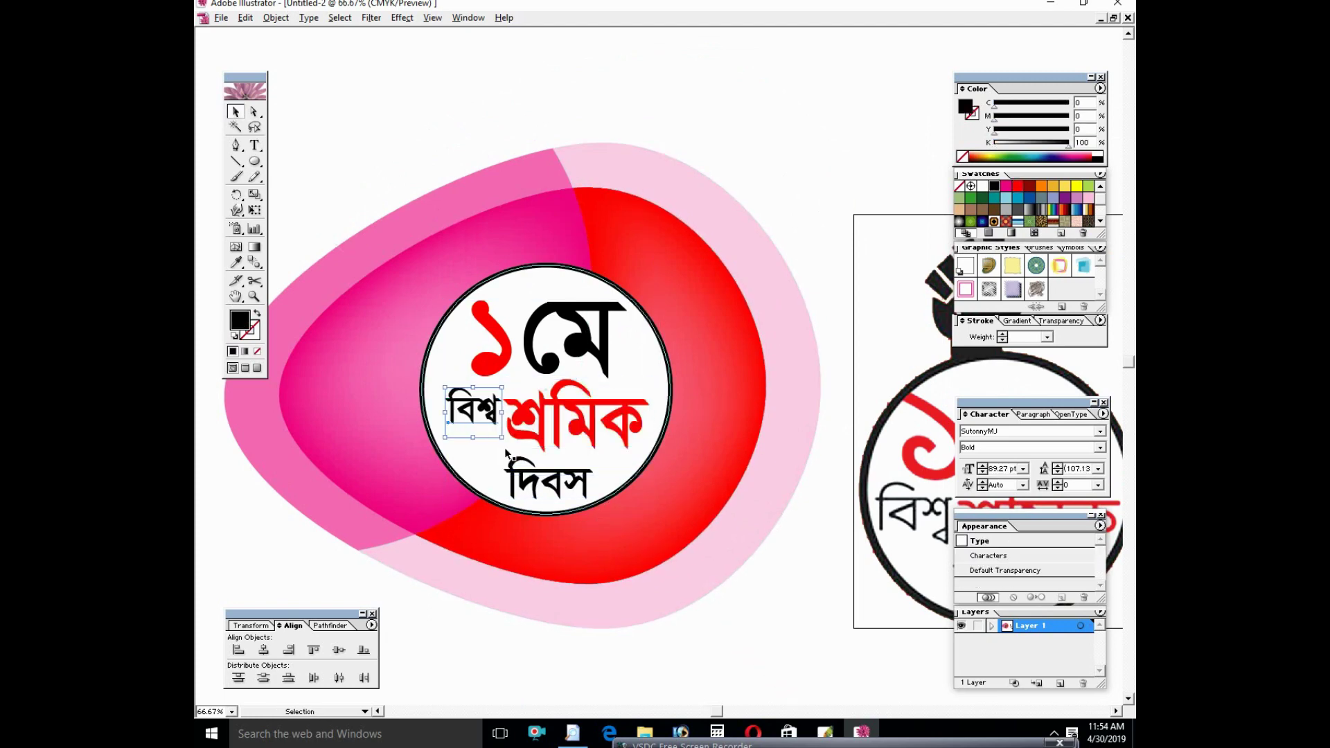
pyautogui.hotkey('shift', 'Left')
pyautogui.hotkey('shift', 'Down')
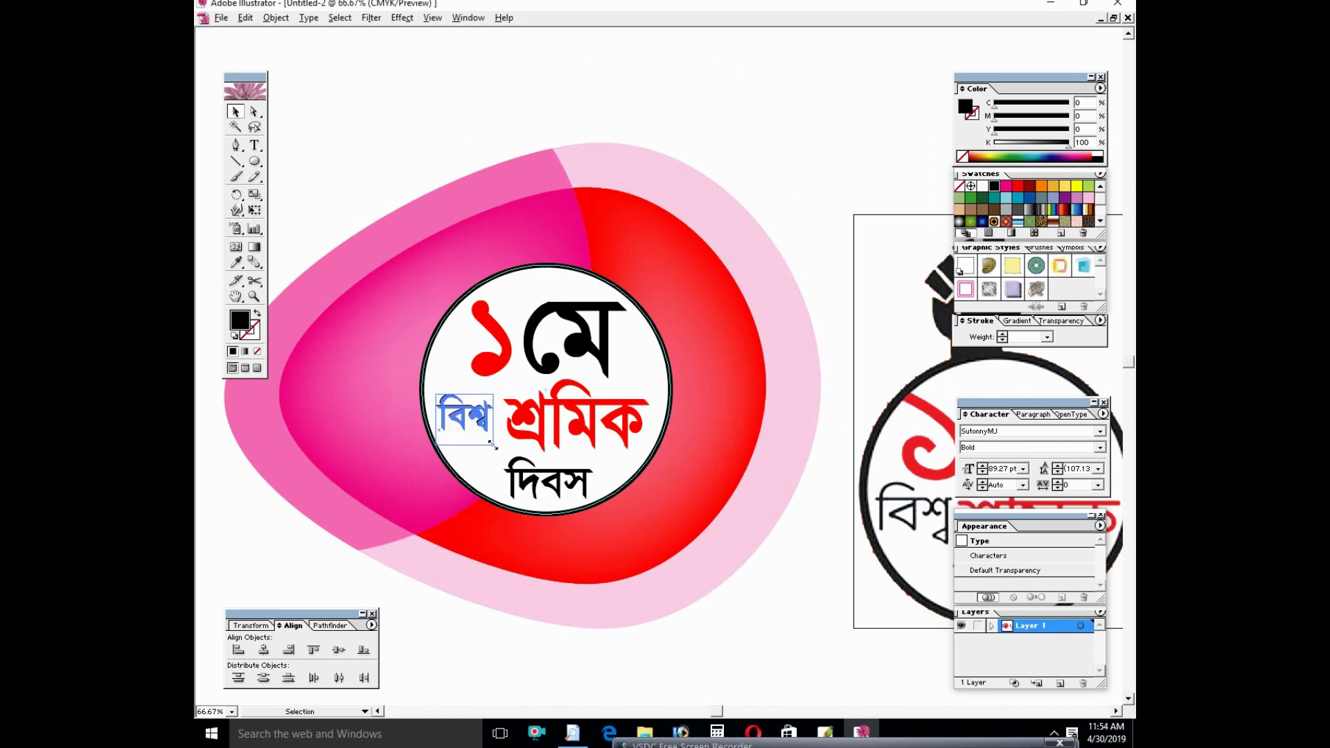
pyautogui.click(528, 488)
pyautogui.hotkey('ctrl', 'shift', 'a')
pyautogui.hotkey('ctrl', '-')
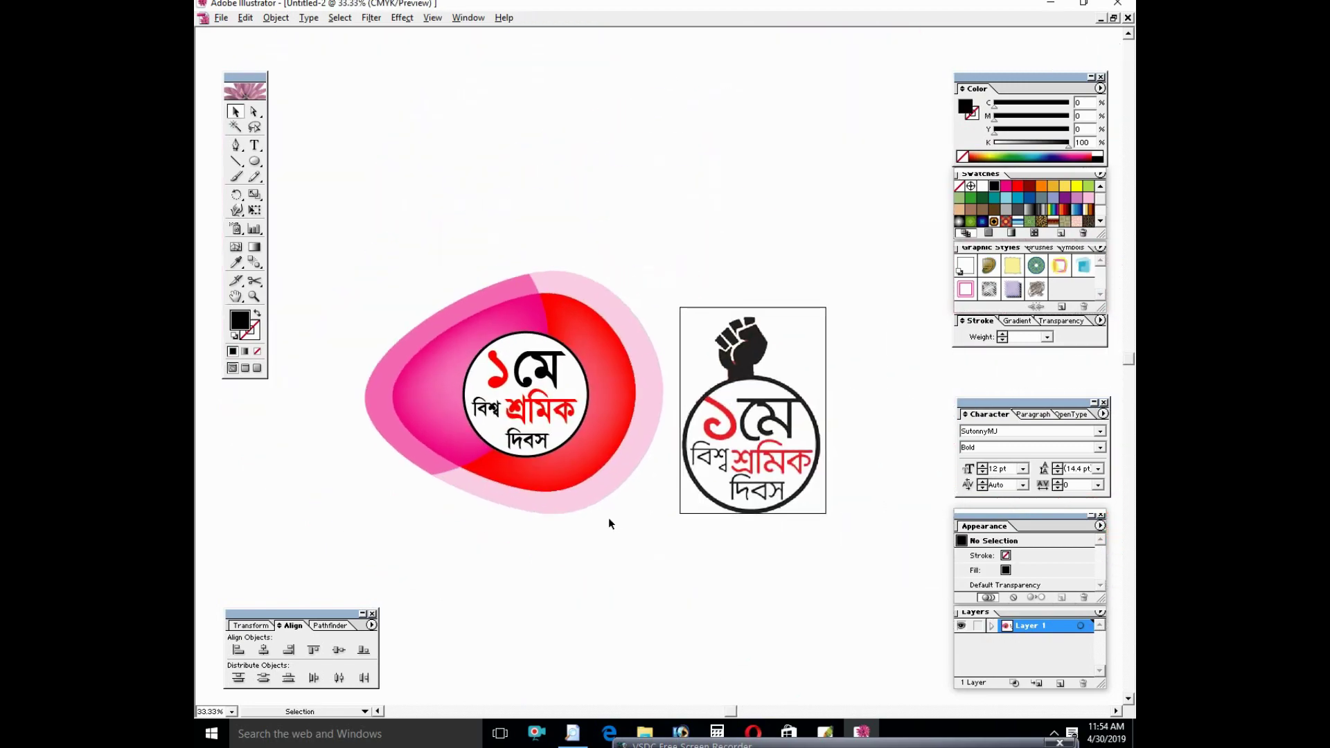
pyautogui.hotkey('ctrl', '+')
pyautogui.hotkey('ctrl', '+')
# Zoom in on the fingers and trace the top-right finger outline with anchor points.
pyautogui.hotkey('ctrl', '+')
pyautogui.hotkey('ctrl', '+')
pyautogui.hotkey('ctrl', '+')
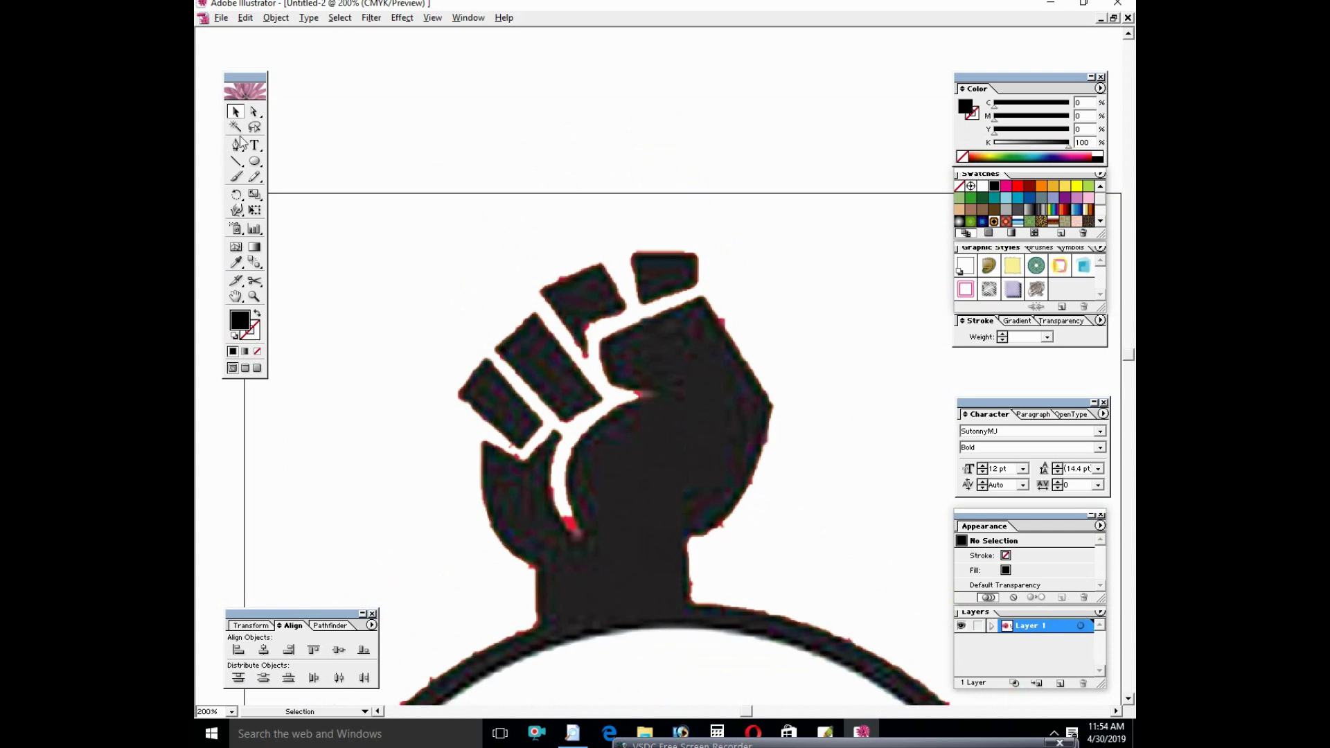
pyautogui.click(236, 144)
pyautogui.hotkey('ctrl', '+')
pyautogui.moveTo(492, 477); pyautogui.dragTo(520, 288)
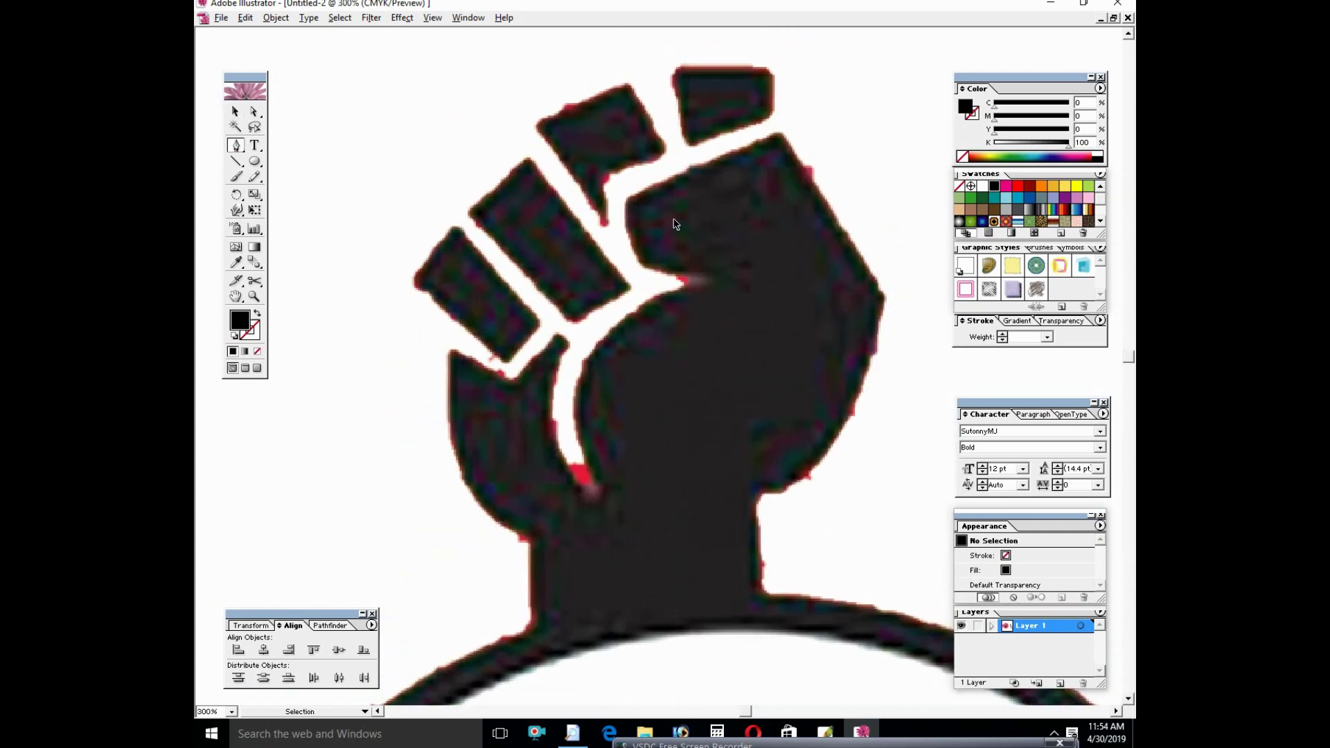
pyautogui.hotkey('ctrl', '+')
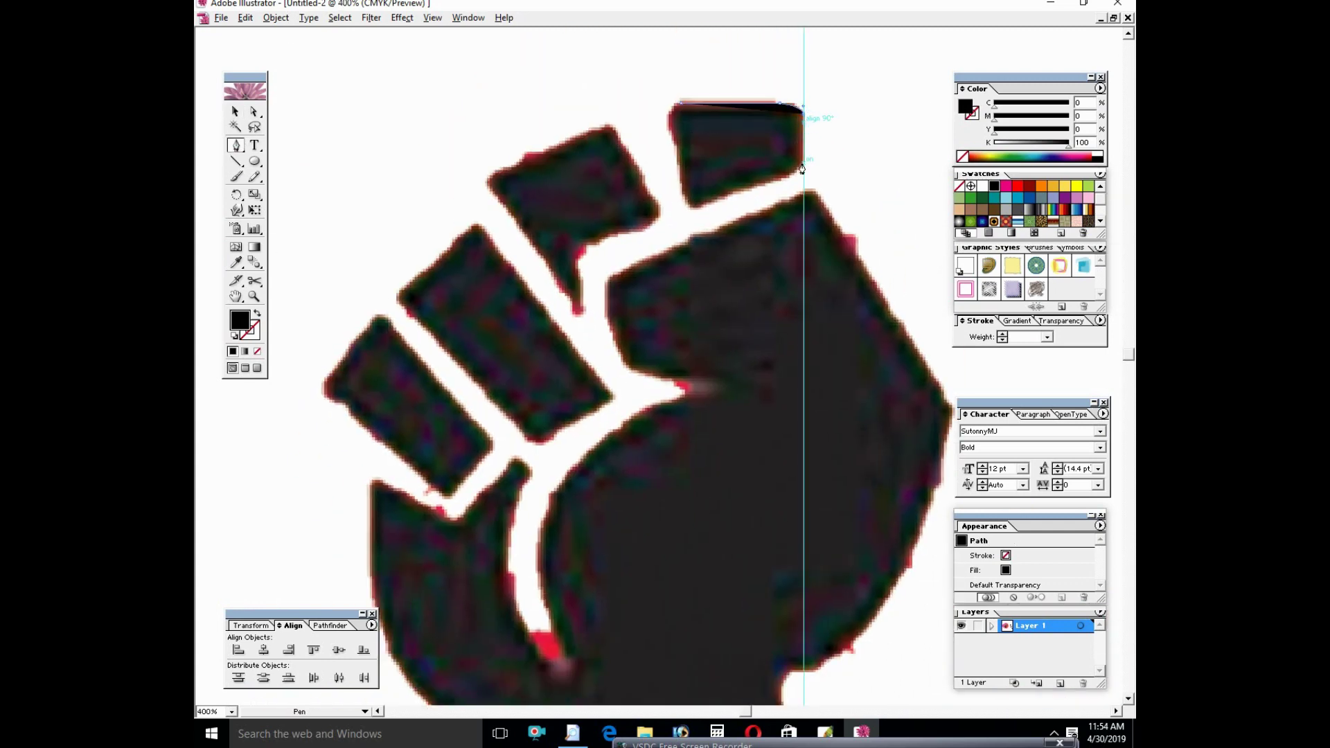
pyautogui.click(803, 165)
pyautogui.click(695, 205)
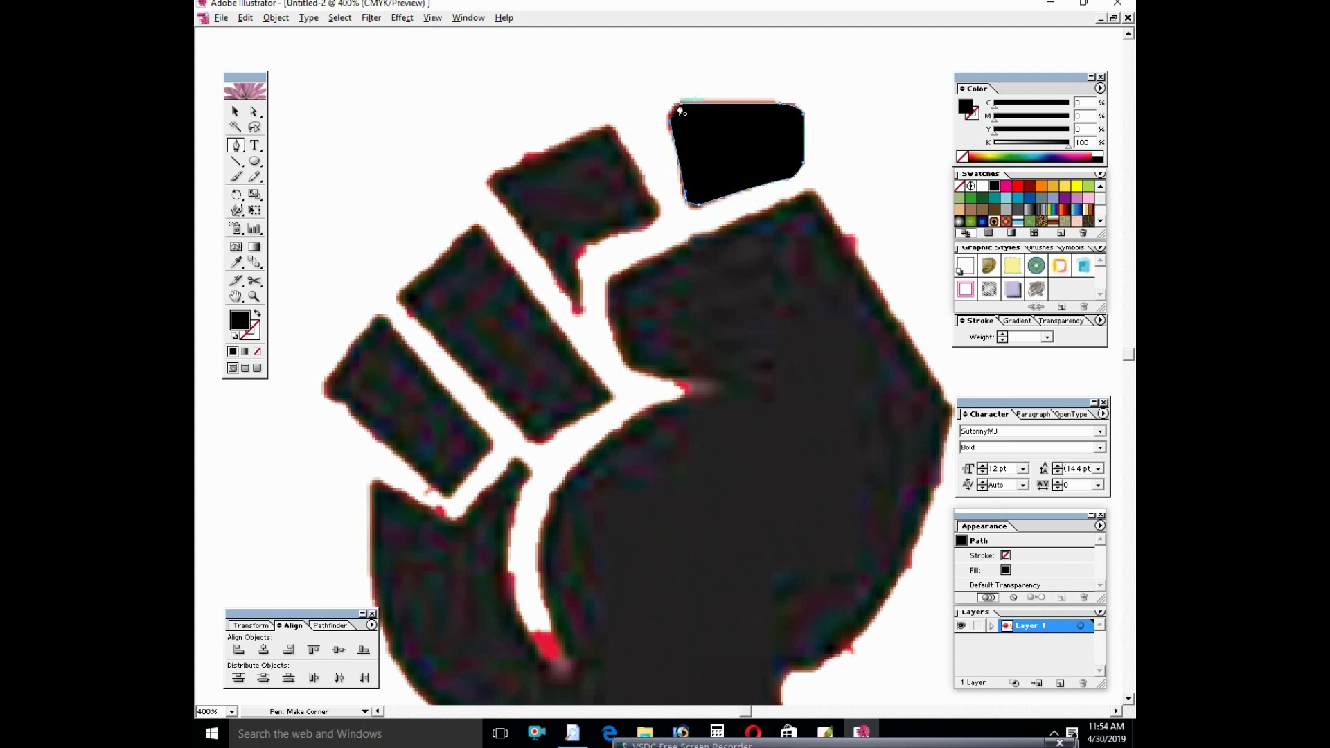
pyautogui.keyDown('ctrl'); pyautogui.click(518, 170); pyautogui.keyUp('ctrl')
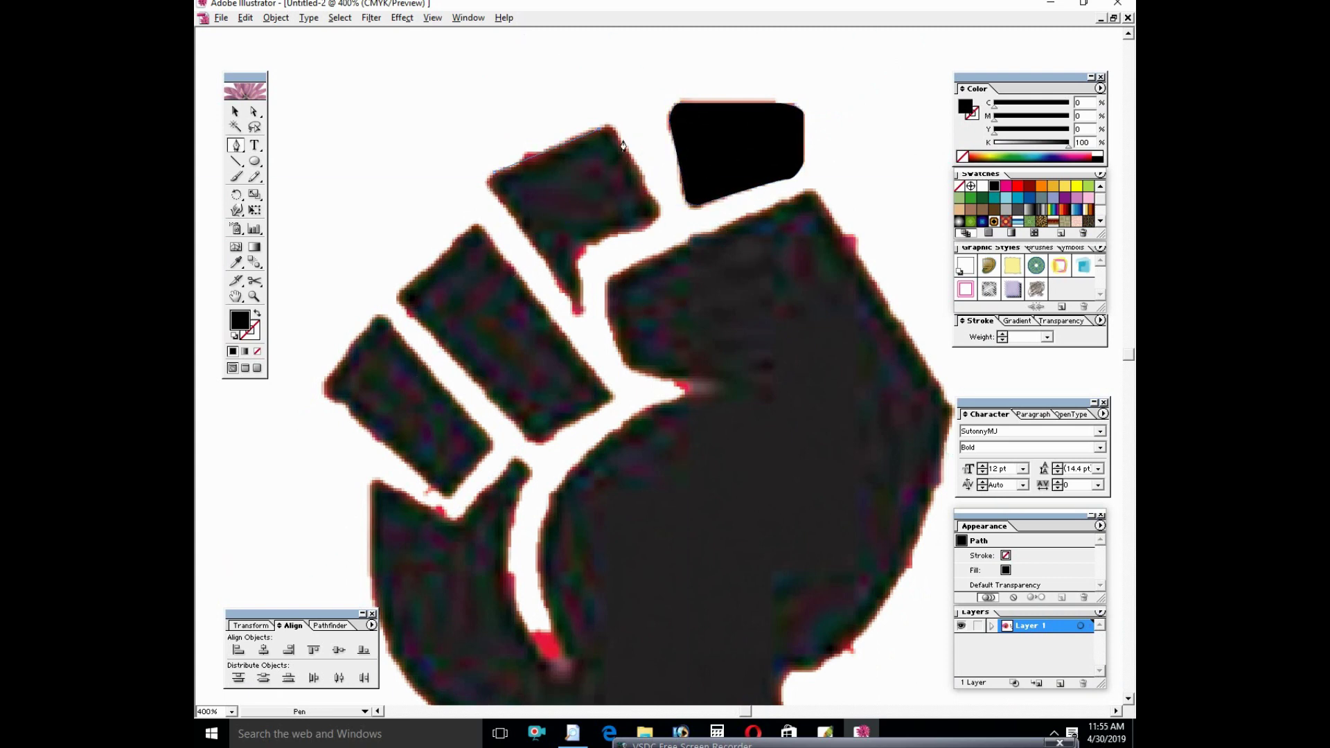
# Trace and close the second finger's outline, including its bottom tip.
pyautogui.click(657, 206)
pyautogui.click(605, 237)
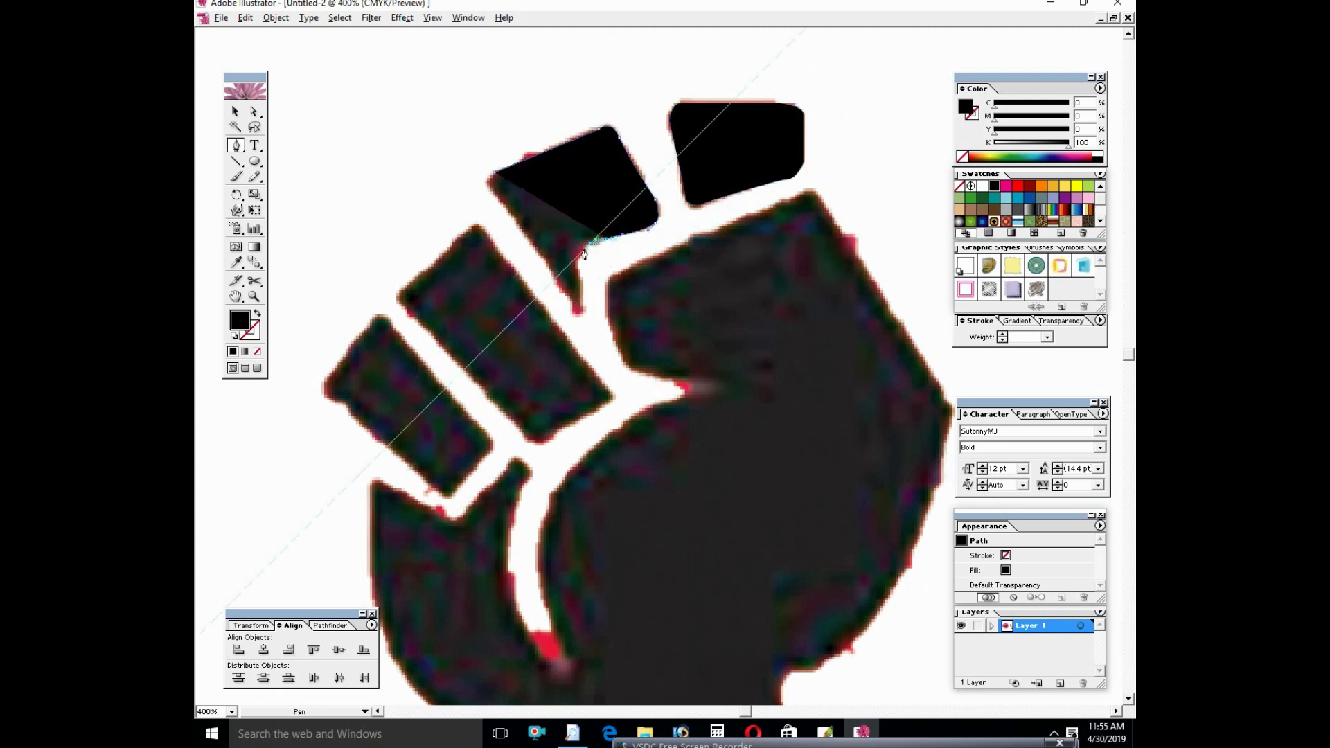
pyautogui.click(573, 254)
pyautogui.click(577, 310)
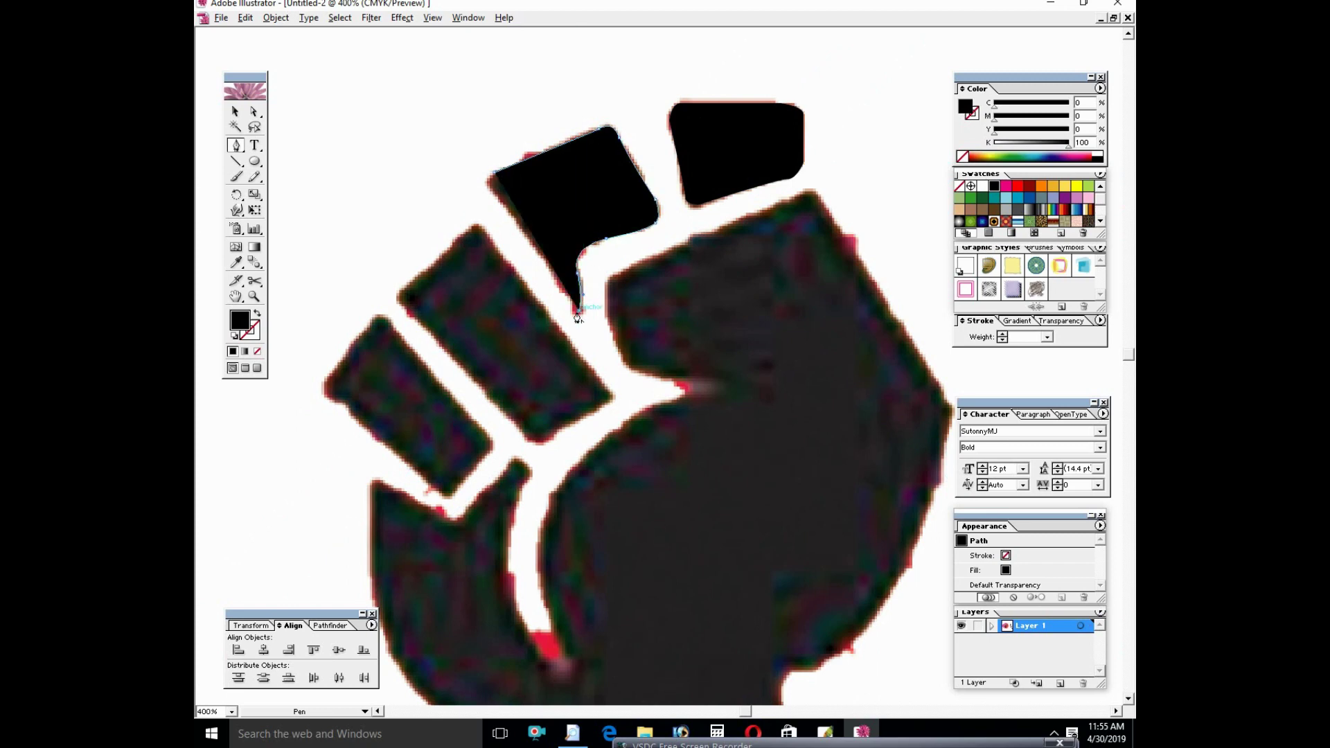
pyautogui.click(494, 180)
pyautogui.scroll(-3, 495, 201)
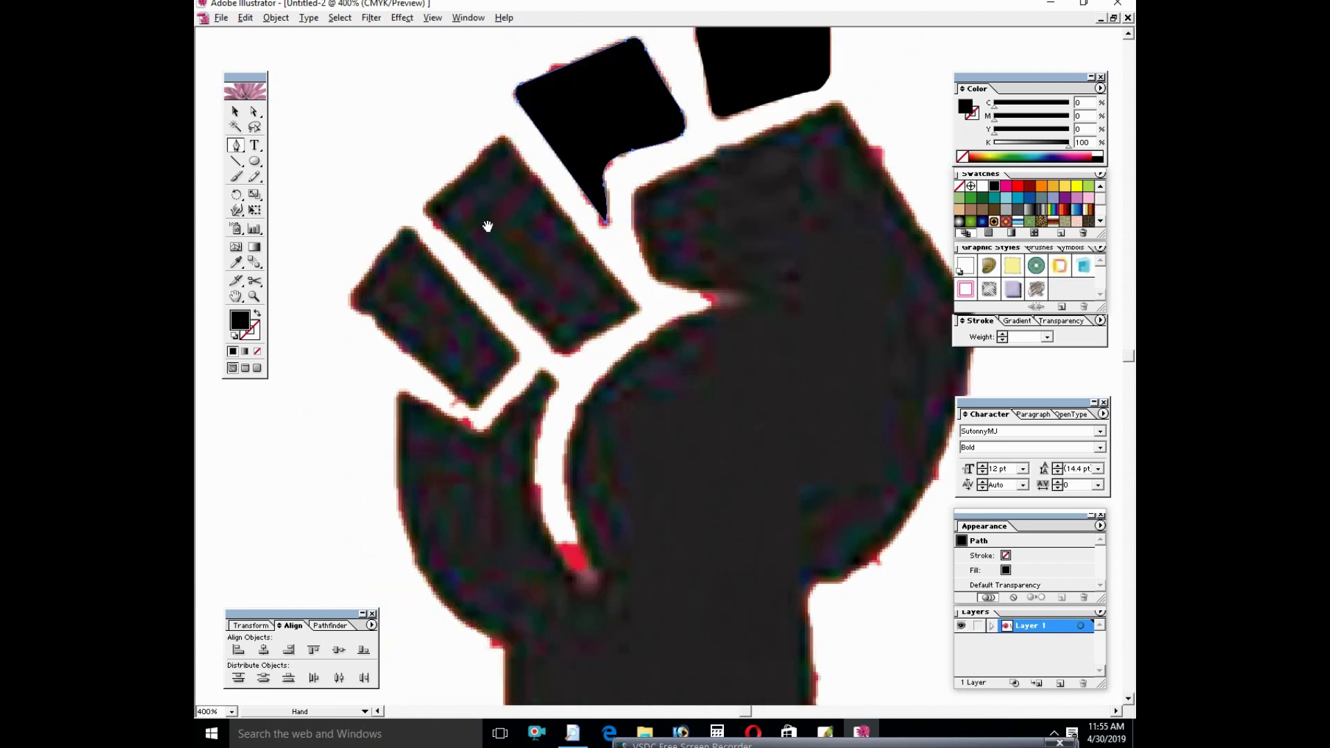
pyautogui.moveTo(487, 227); pyautogui.dragTo(471, 223)
# Trace the third finger as a closed shape and complete the lowest finger's bottom corner.
pyautogui.click(486, 134)
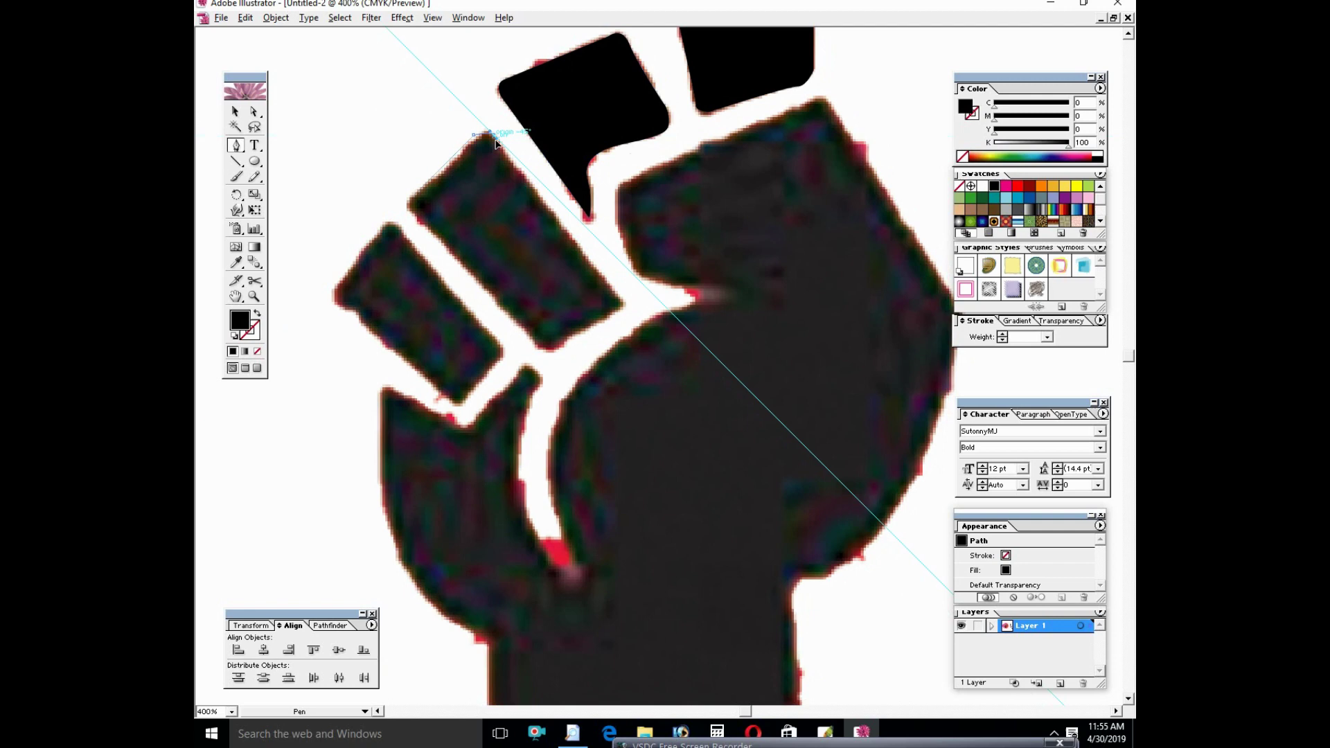
pyautogui.click(619, 303)
pyautogui.click(570, 337)
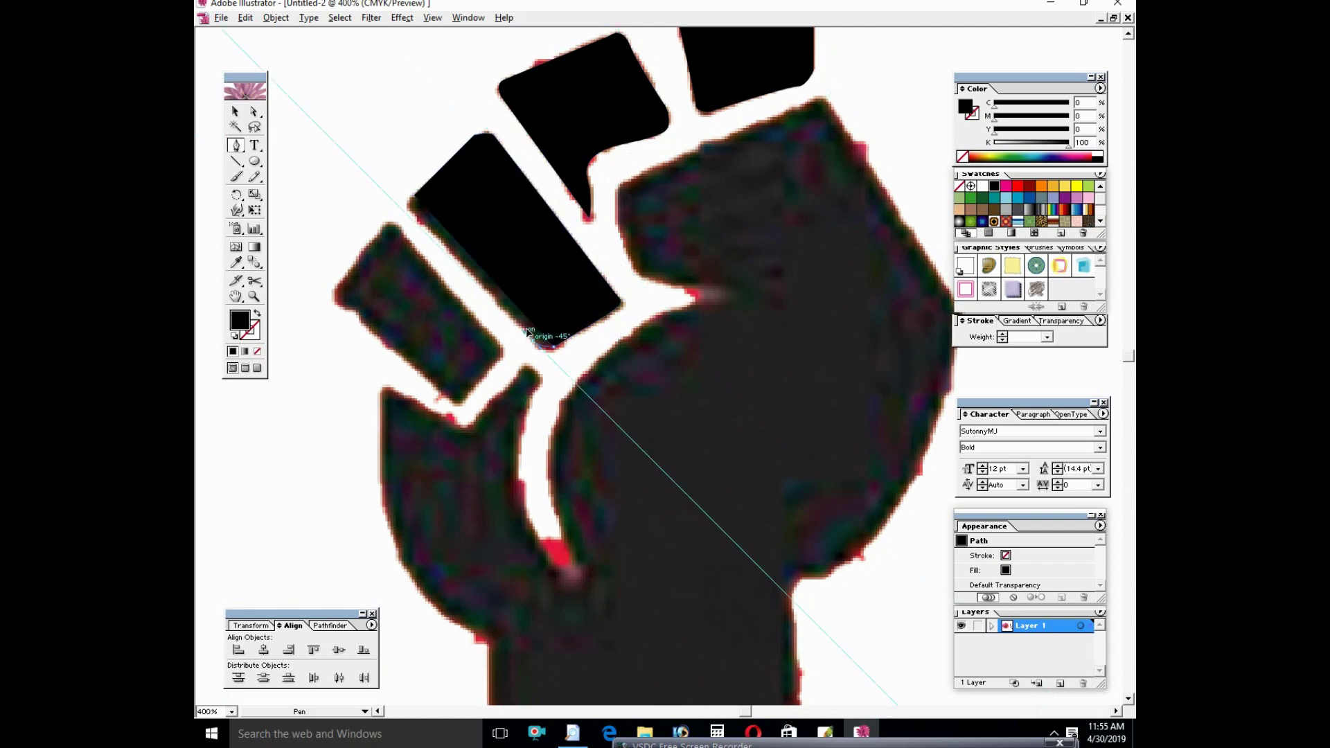
pyautogui.click(533, 343)
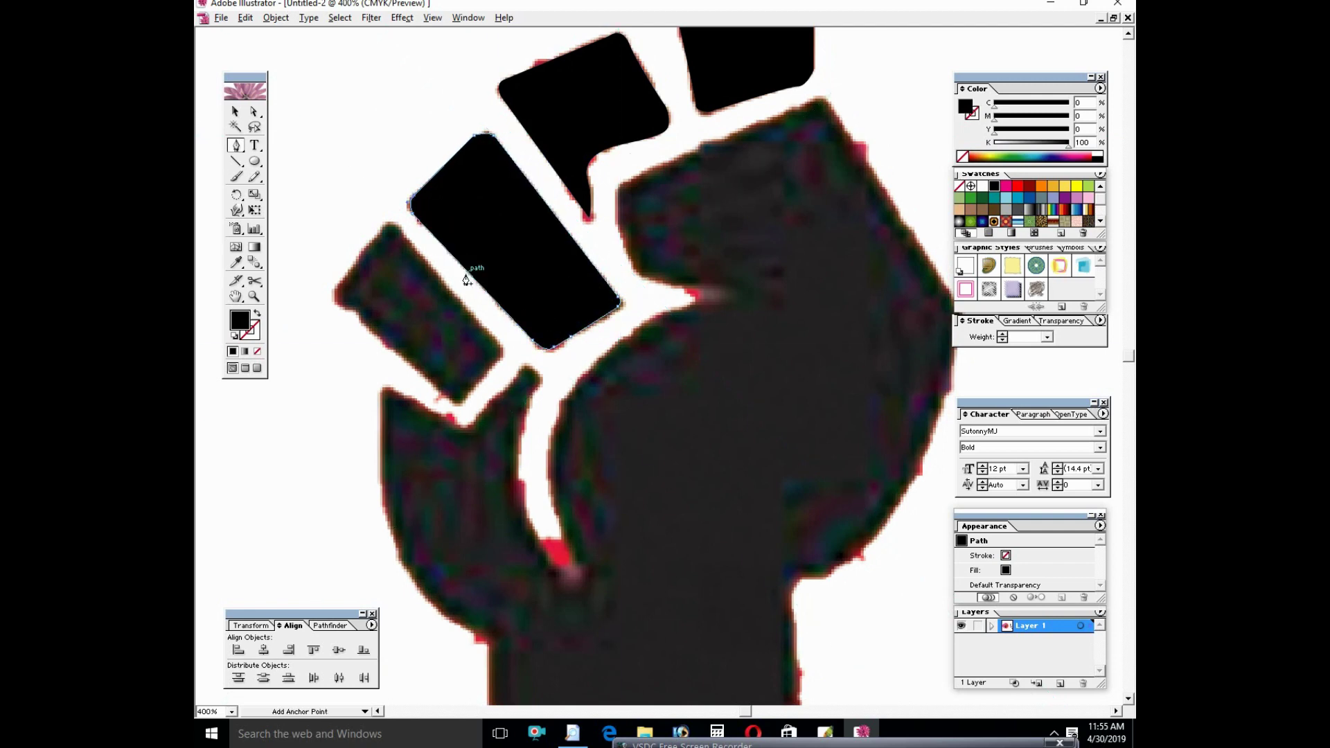
pyautogui.hotkey('ctrl', '-')
pyautogui.hotkey('ctrl', '=')
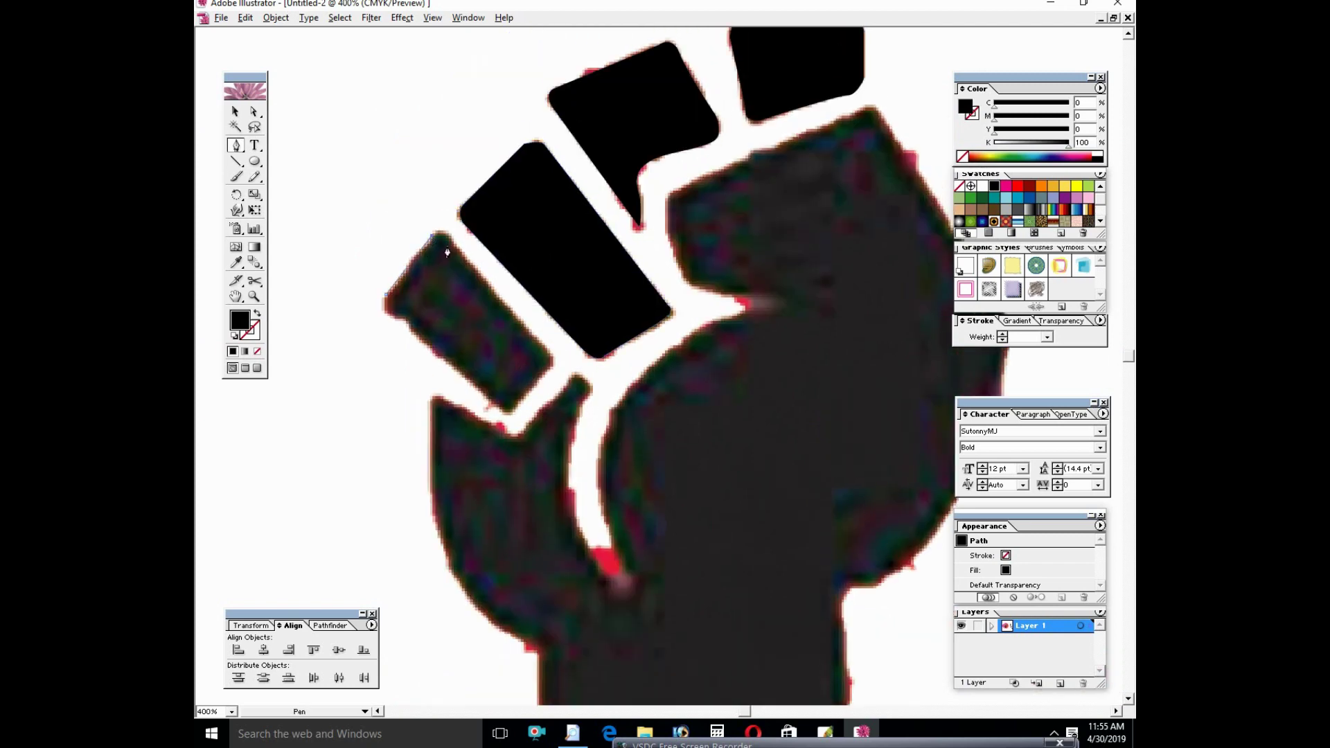
pyautogui.scroll(-3, 461, 255)
pyautogui.click(512, 274)
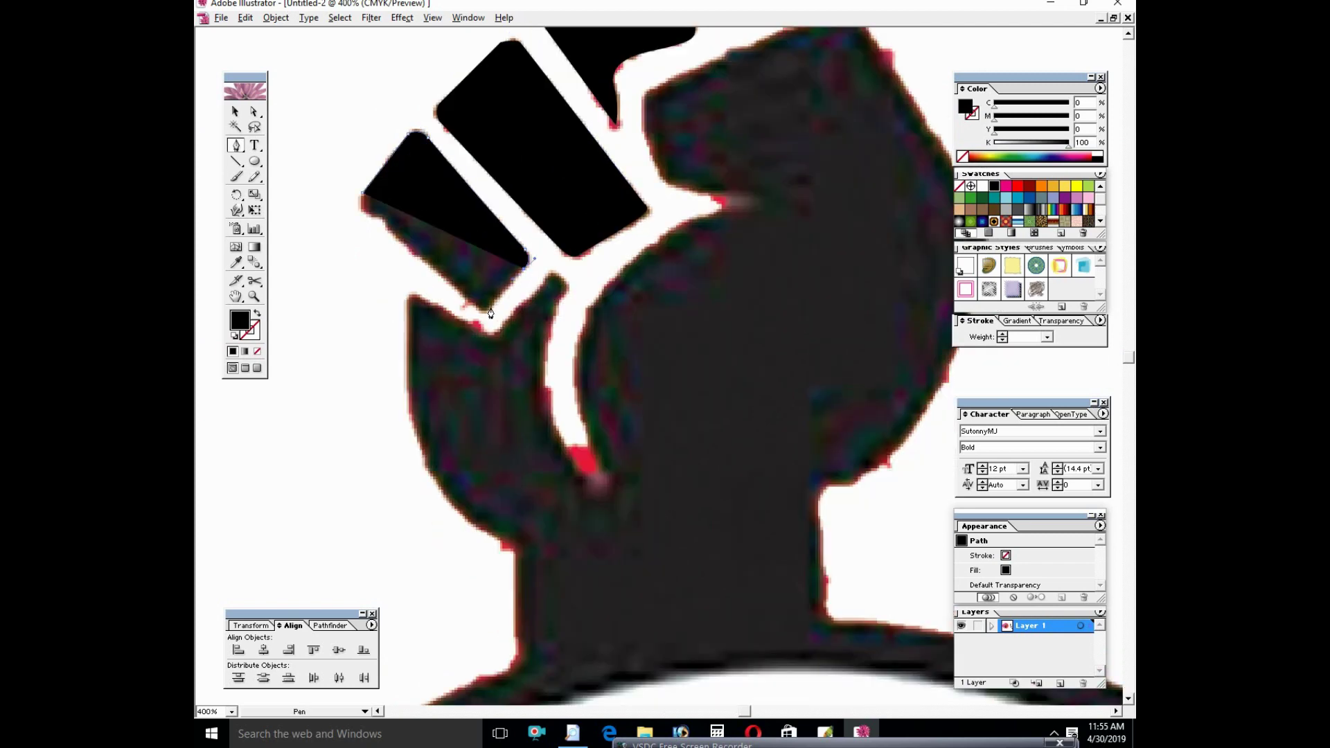
# Start the thumb outline and extend it down the crescent.
pyautogui.scroll(-2, 515, 249)
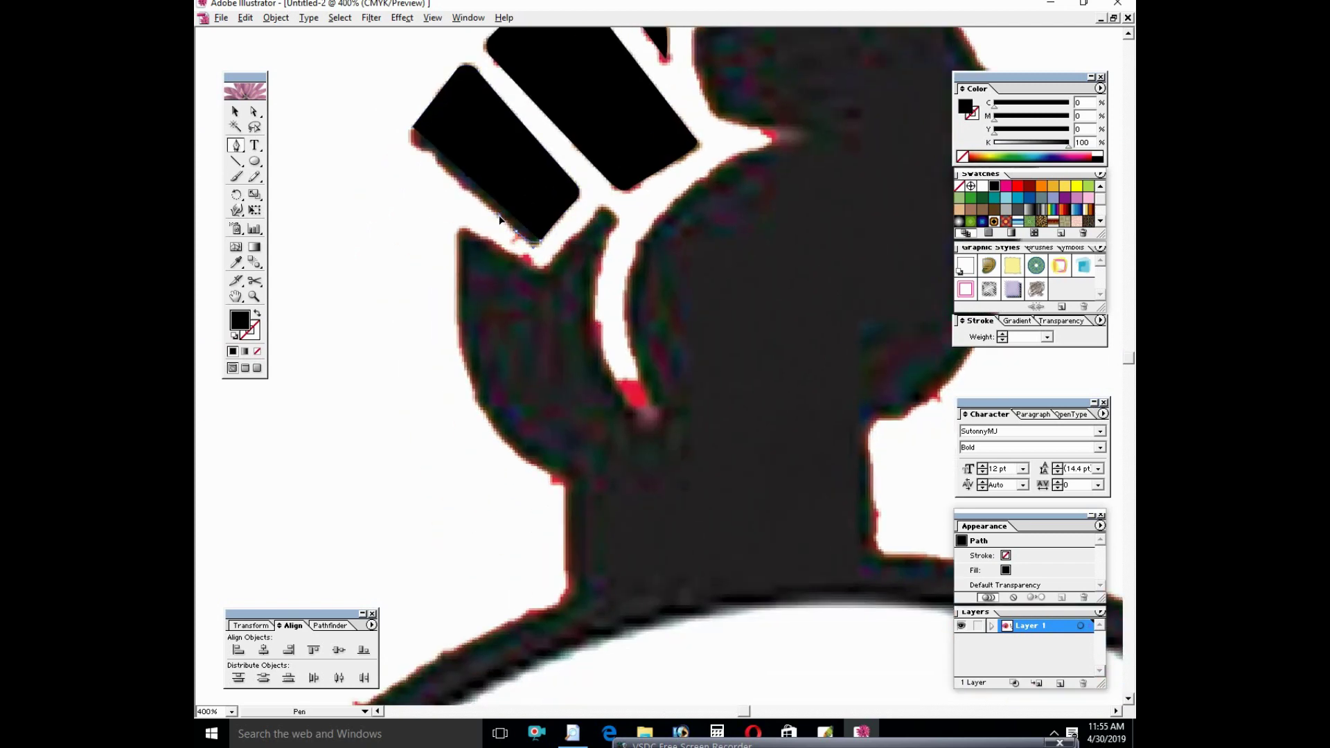
pyautogui.scroll(2, 500, 219)
pyautogui.scroll(-2, 473, 239)
pyautogui.hscroll(2, 474, 238)
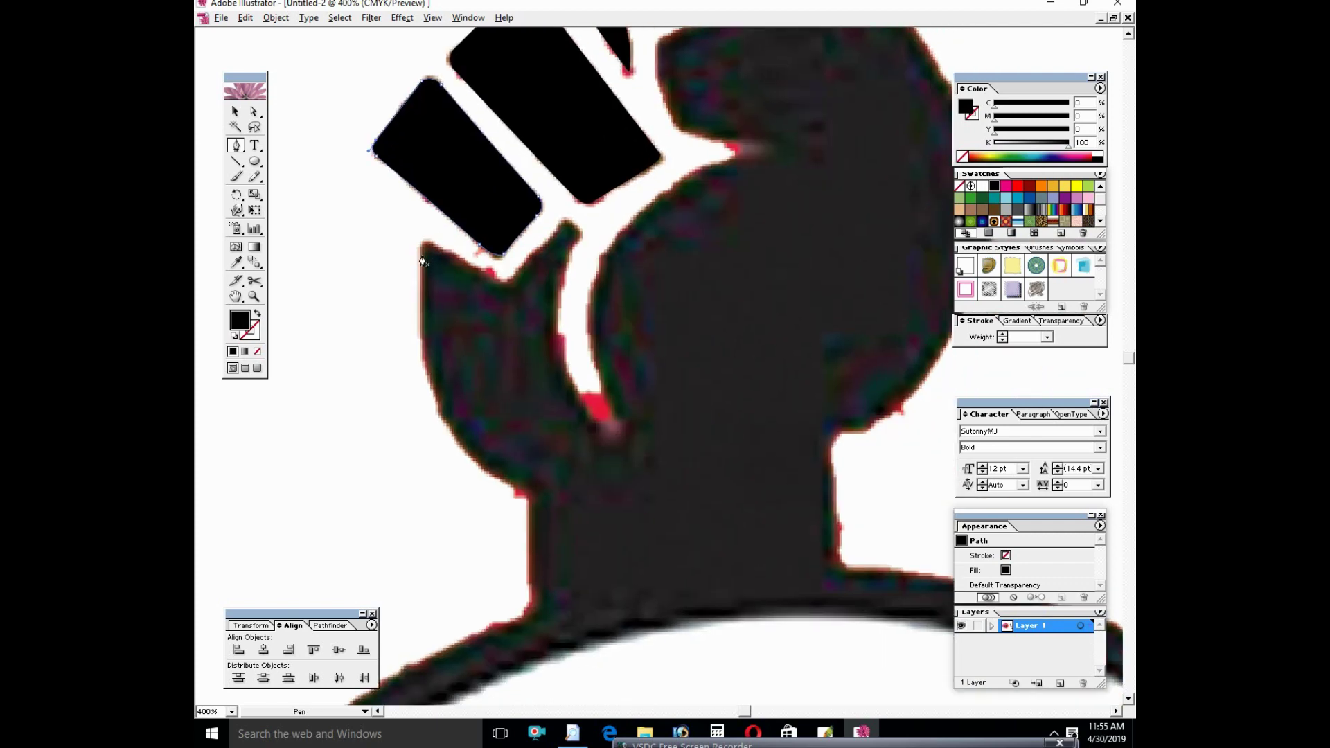
pyautogui.click(564, 223)
pyautogui.click(565, 367)
pyautogui.scroll(-2, 581, 349)
pyautogui.hscroll(1, 581, 349)
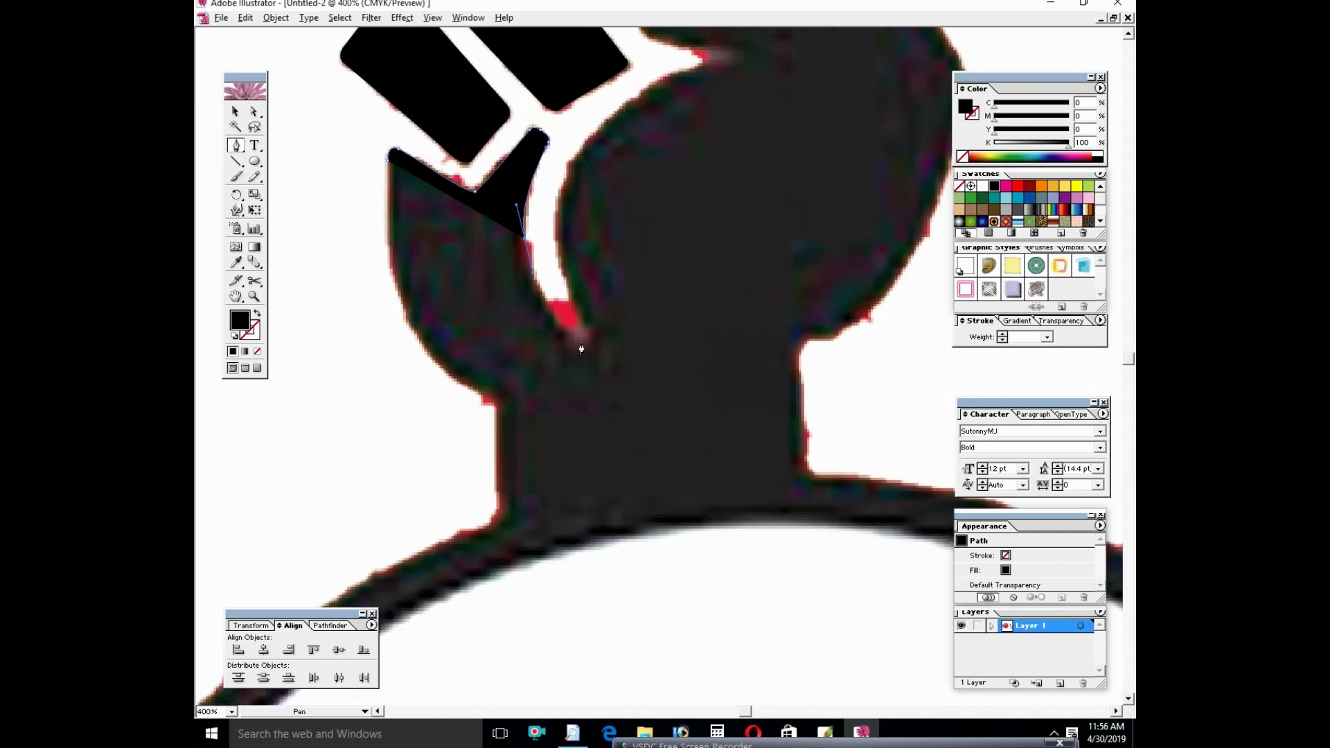
pyautogui.click(594, 336)
# Continue the path from the crescent along the palm and knuckles to the fist's top right.
pyautogui.scroll(2, 589, 332)
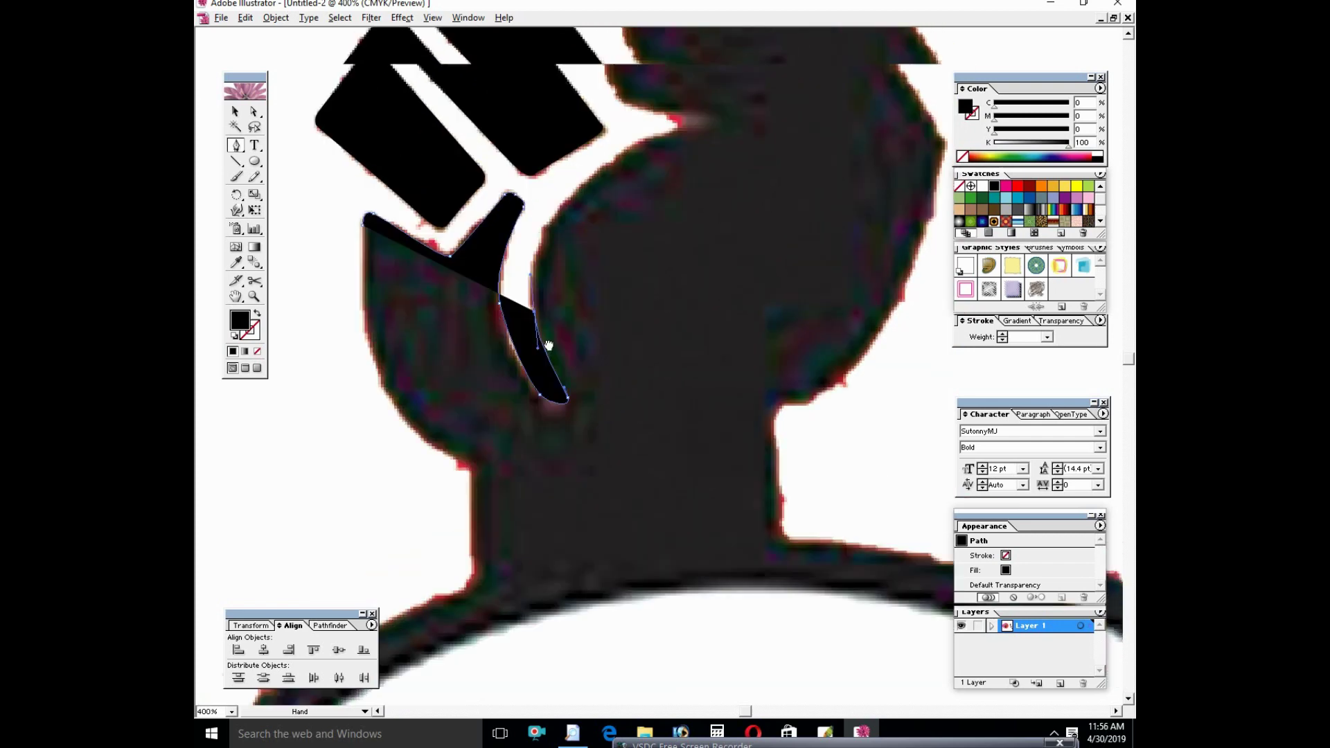
pyautogui.scroll(2, 601, 259)
pyautogui.hscroll(2, 601, 259)
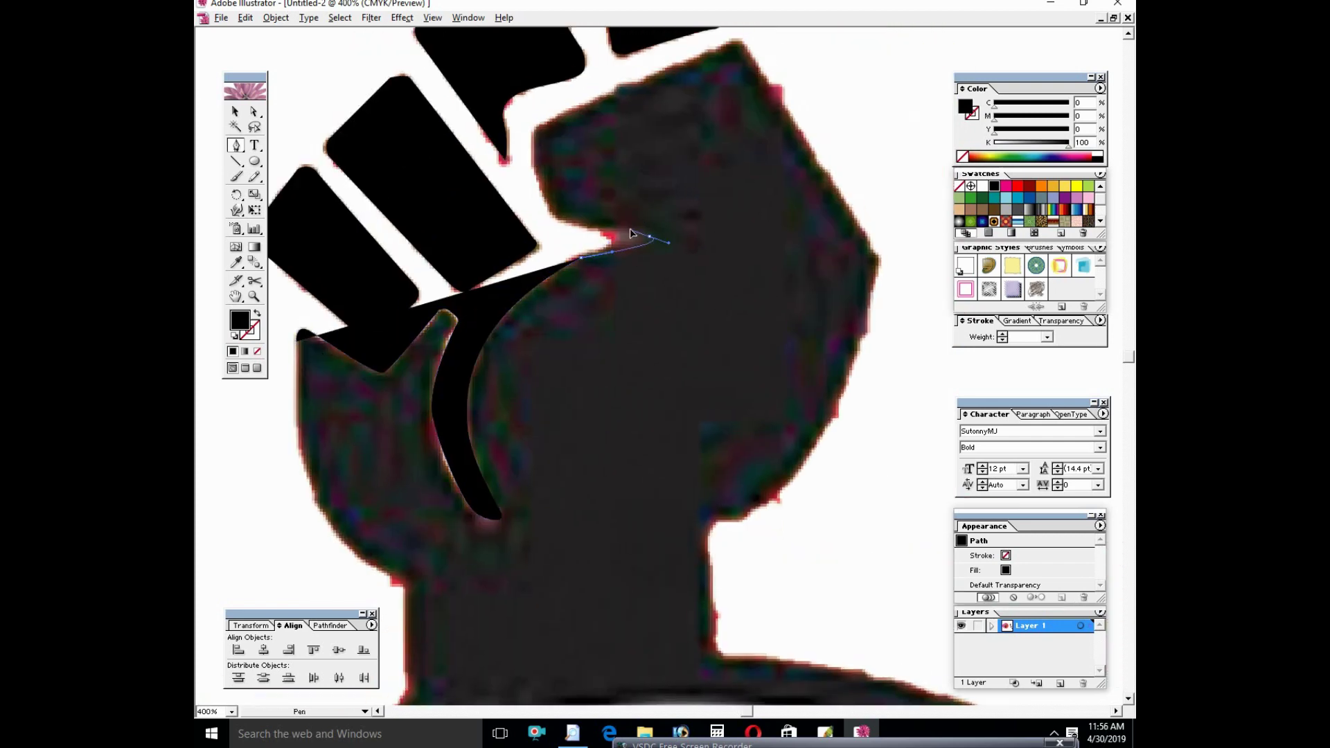
pyautogui.click(650, 238)
pyautogui.click(576, 222)
pyautogui.click(528, 147)
pyautogui.scroll(3, 528, 207)
pyautogui.hscroll(1, 528, 208)
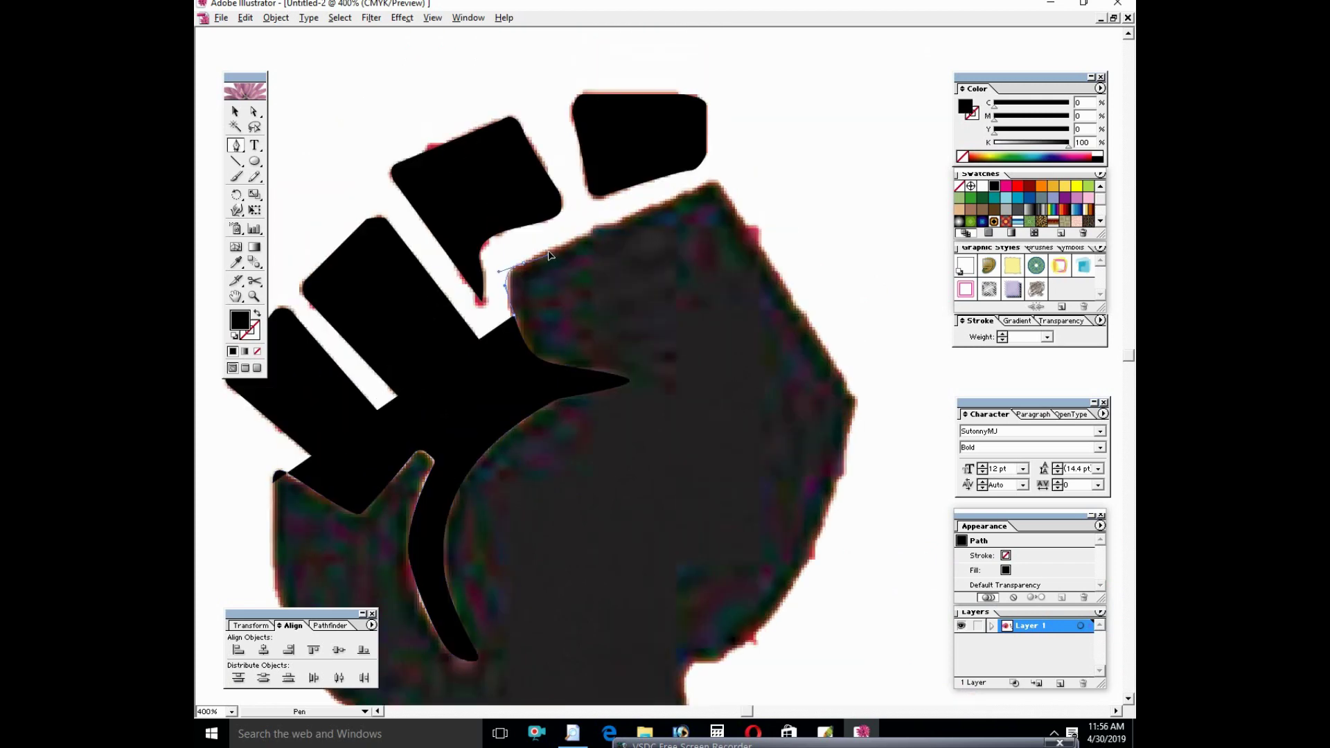
pyautogui.scroll(2, 550, 255)
pyautogui.hscroll(2, 549, 256)
pyautogui.click(569, 256)
# Trace down the fist's right side and wrist to the shoulder, curving along the circle's top.
pyautogui.scroll(-3, 609, 277)
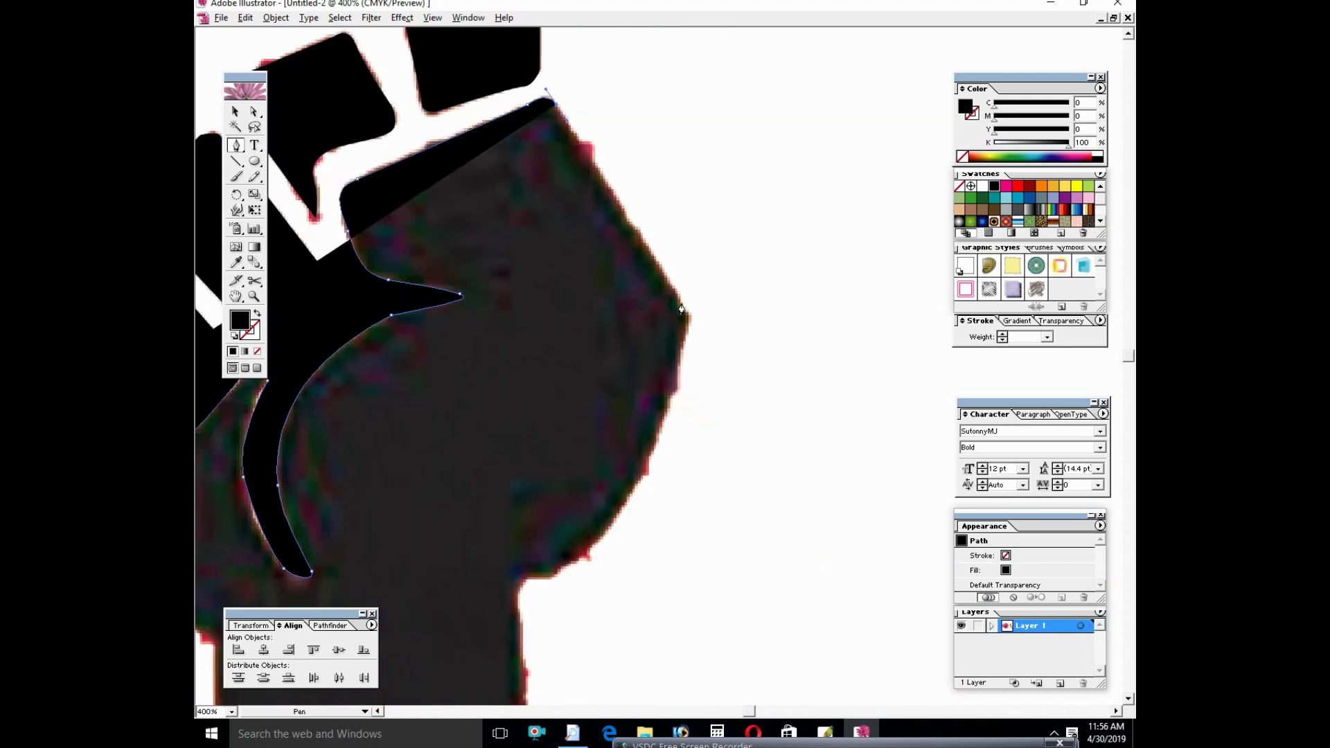
pyautogui.click(679, 313)
pyautogui.scroll(-2, 624, 332)
pyautogui.click(555, 378)
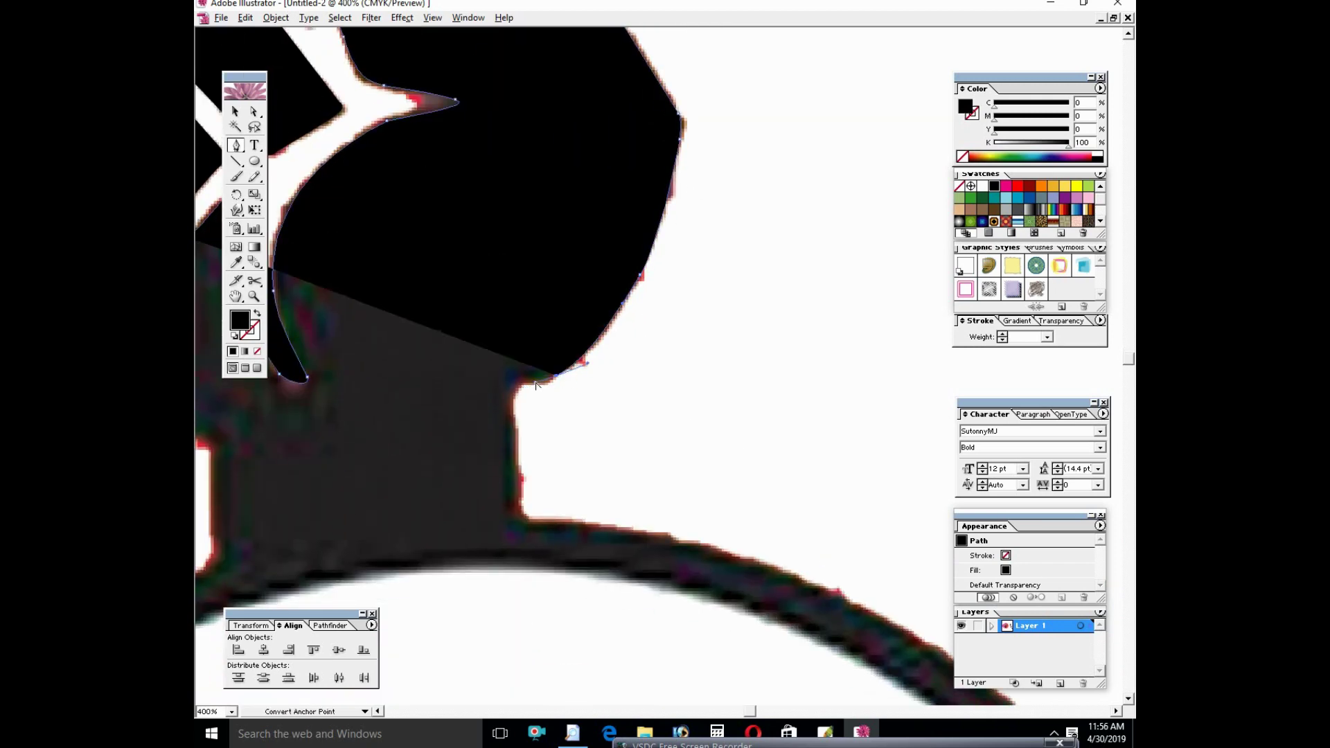
pyautogui.scroll(-3, 526, 415)
pyautogui.click(520, 383)
pyautogui.moveTo(540, 393); pyautogui.dragTo(728, 393)
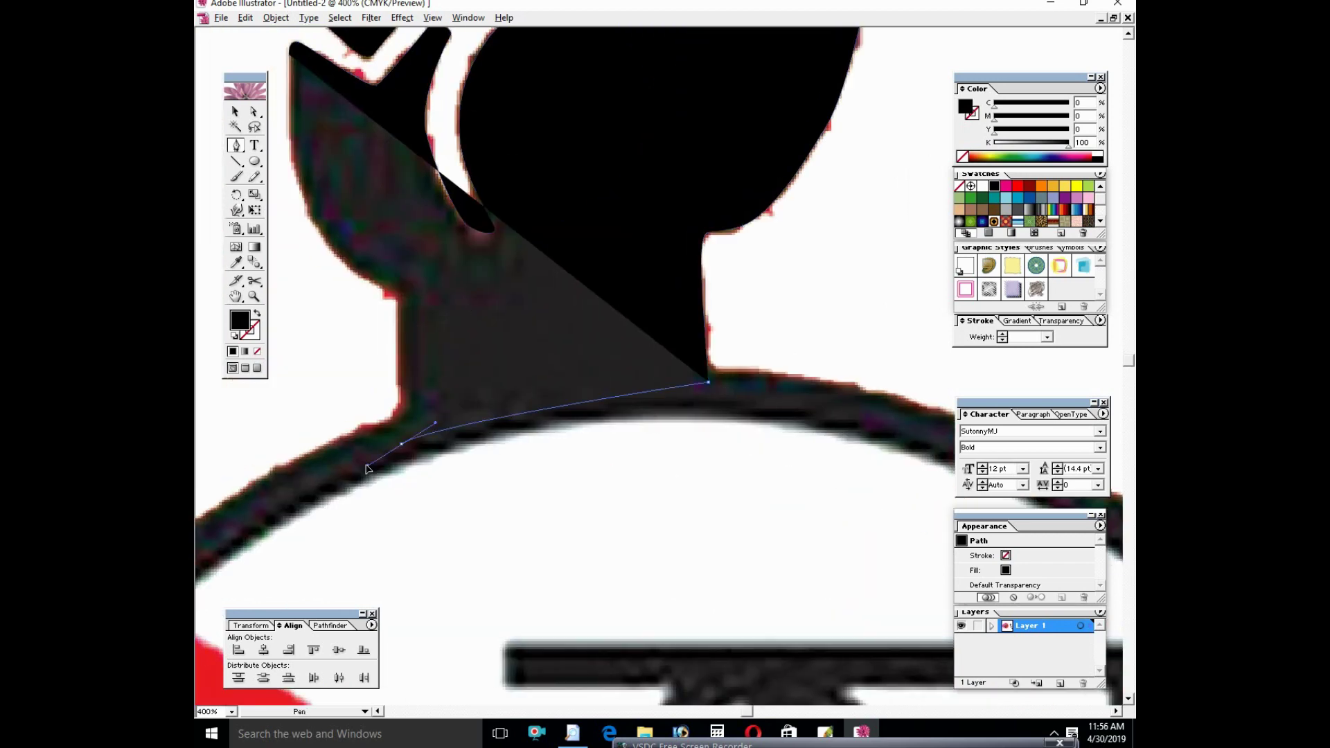
pyautogui.moveTo(401, 443); pyautogui.dragTo(367, 465)
# Show the traced path as outline only and curve a segment around the fingers.
pyautogui.click(257, 314)
pyautogui.scroll(3, 421, 478)
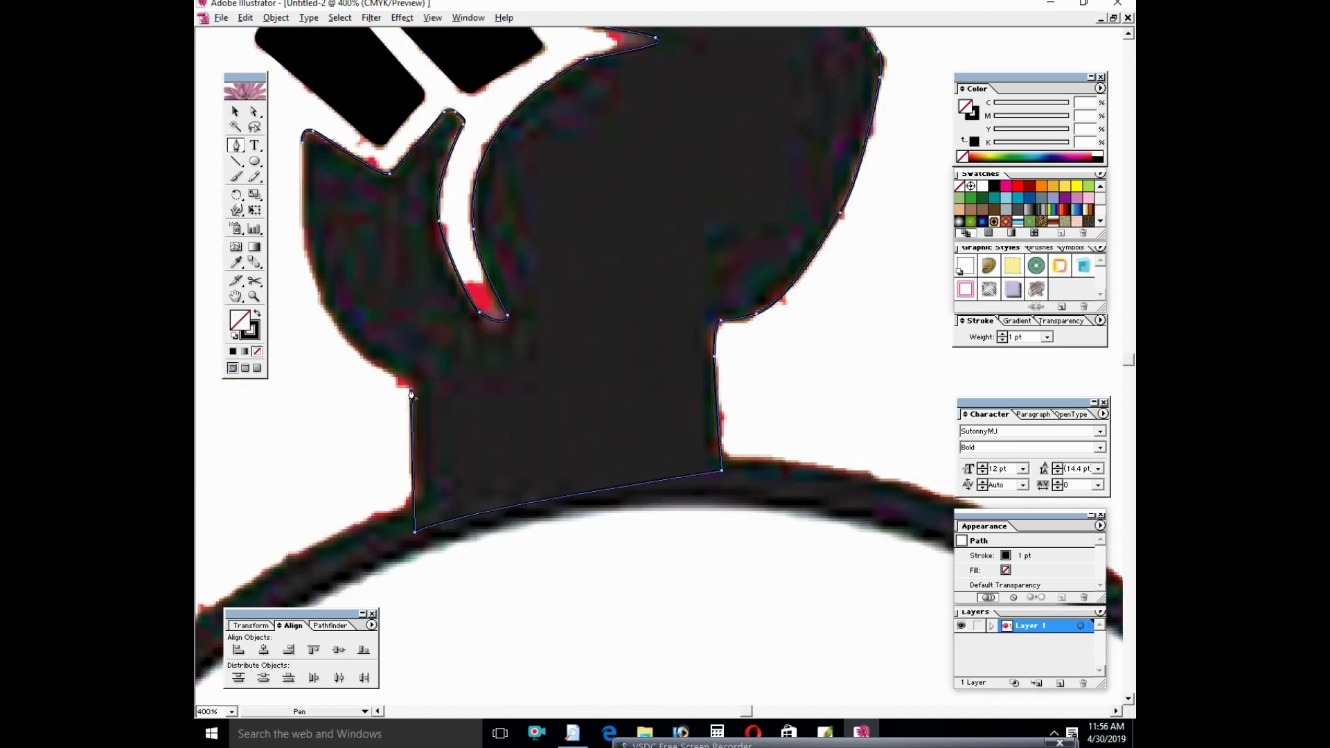
pyautogui.scroll(3, 411, 395)
pyautogui.hscroll(-3, 484, 374)
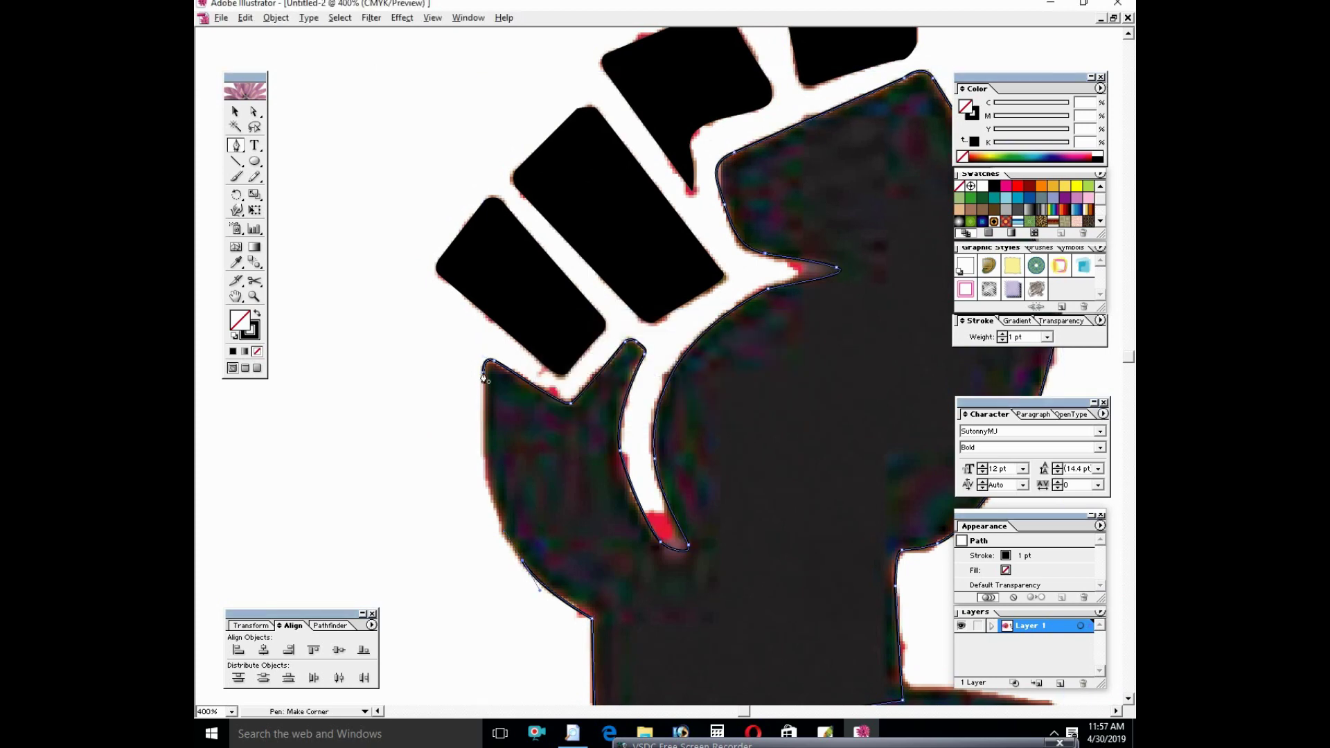
pyautogui.moveTo(483, 376); pyautogui.dragTo(489, 204)
pyautogui.hotkey('ctrl', '-')
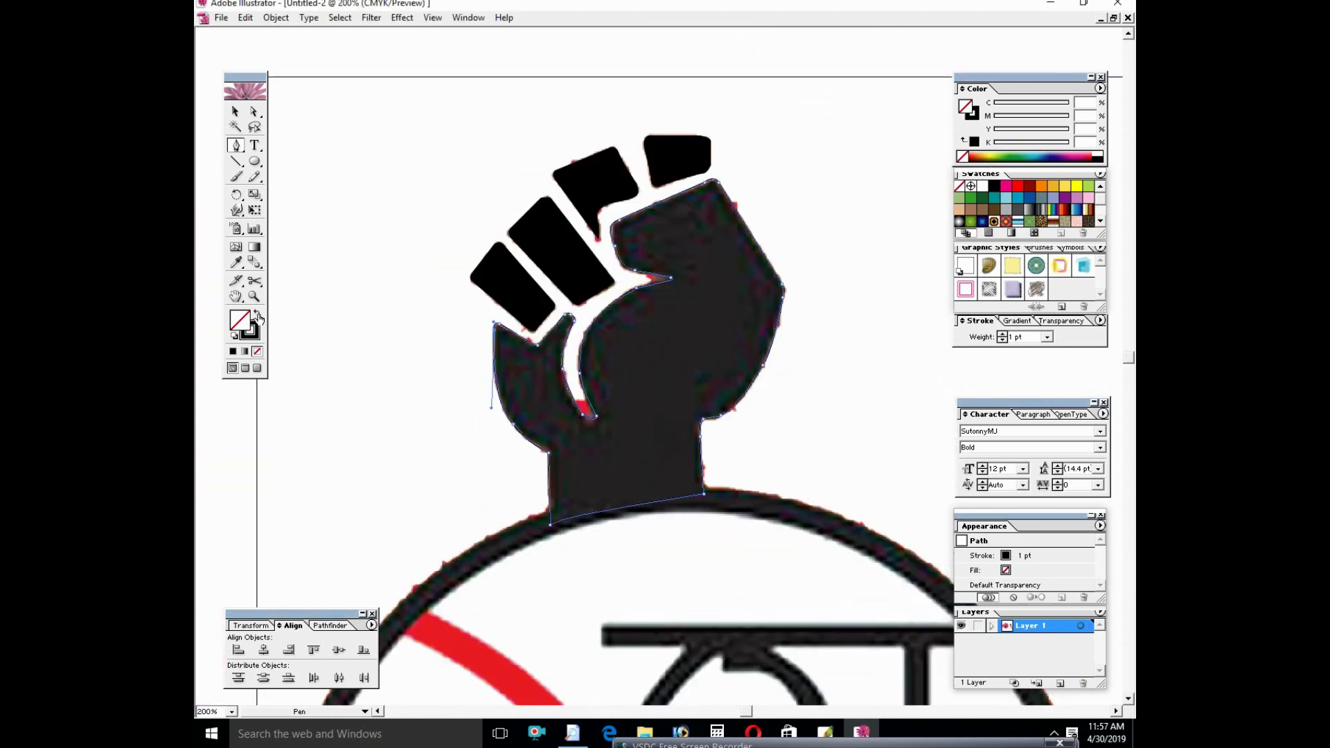
# Move the black fist above the left logo's circle and enlarge it to fit.
pyautogui.hotkey('ctrl', '-')
pyautogui.moveTo(680, 510); pyautogui.dragTo(499, 554)
pyautogui.rightClick(608, 341)
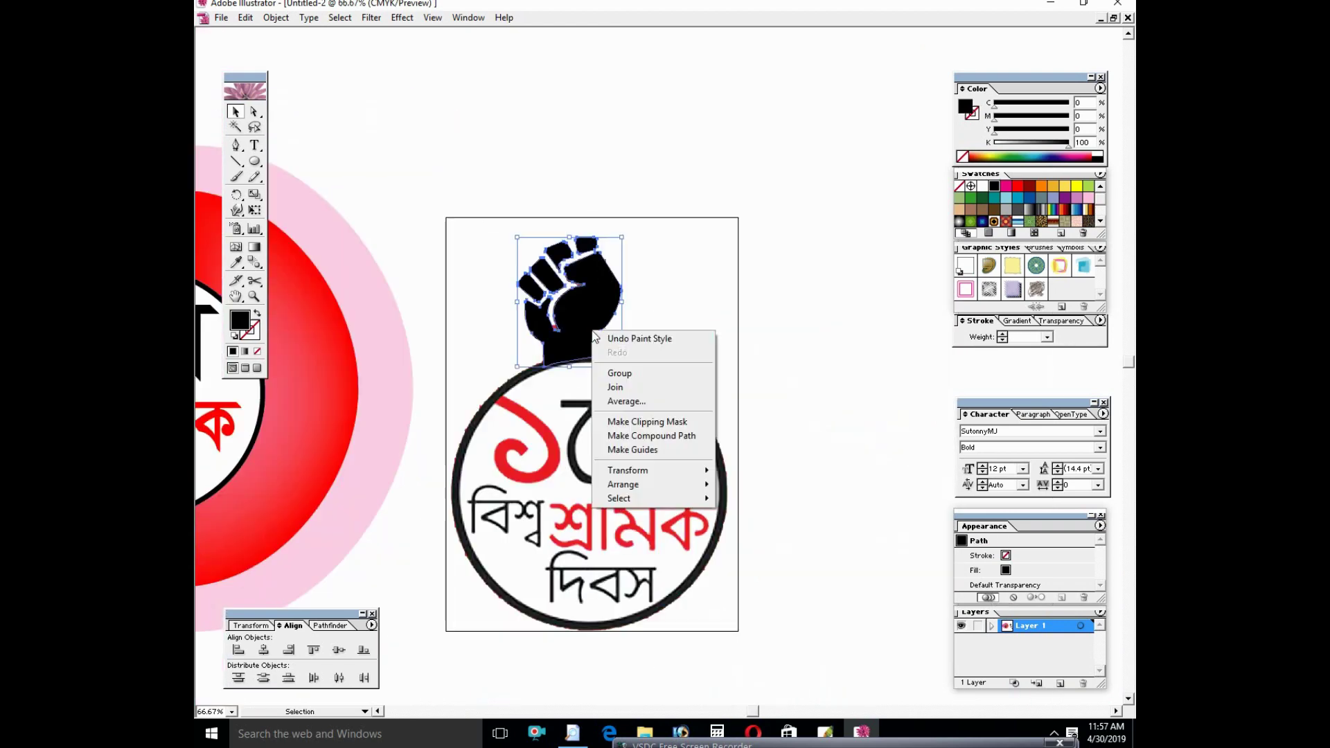
pyautogui.moveTo(581, 298); pyautogui.dragTo(426, 242)
pyautogui.press('Tab')
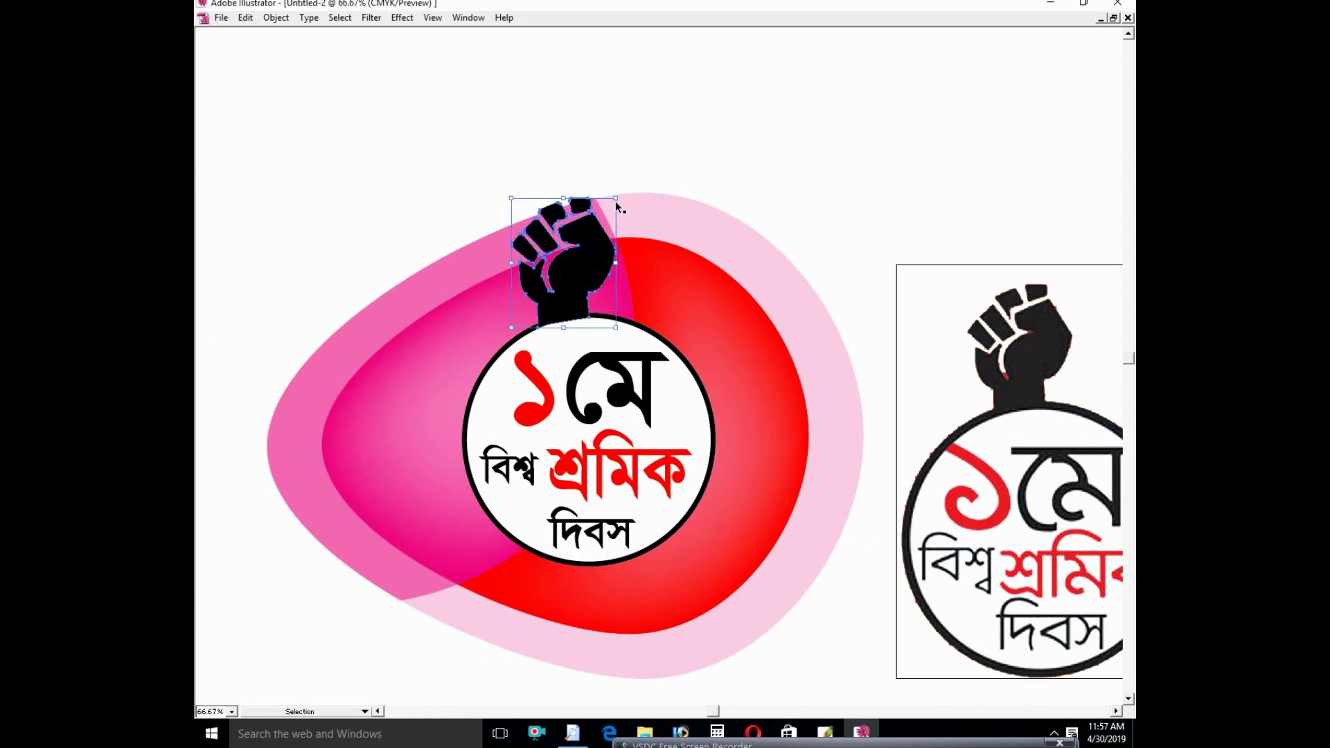
pyautogui.moveTo(615, 201); pyautogui.dragTo(642, 166)
# Zoom out to see both logos and delete the right-hand reference copy.
pyautogui.press('z')
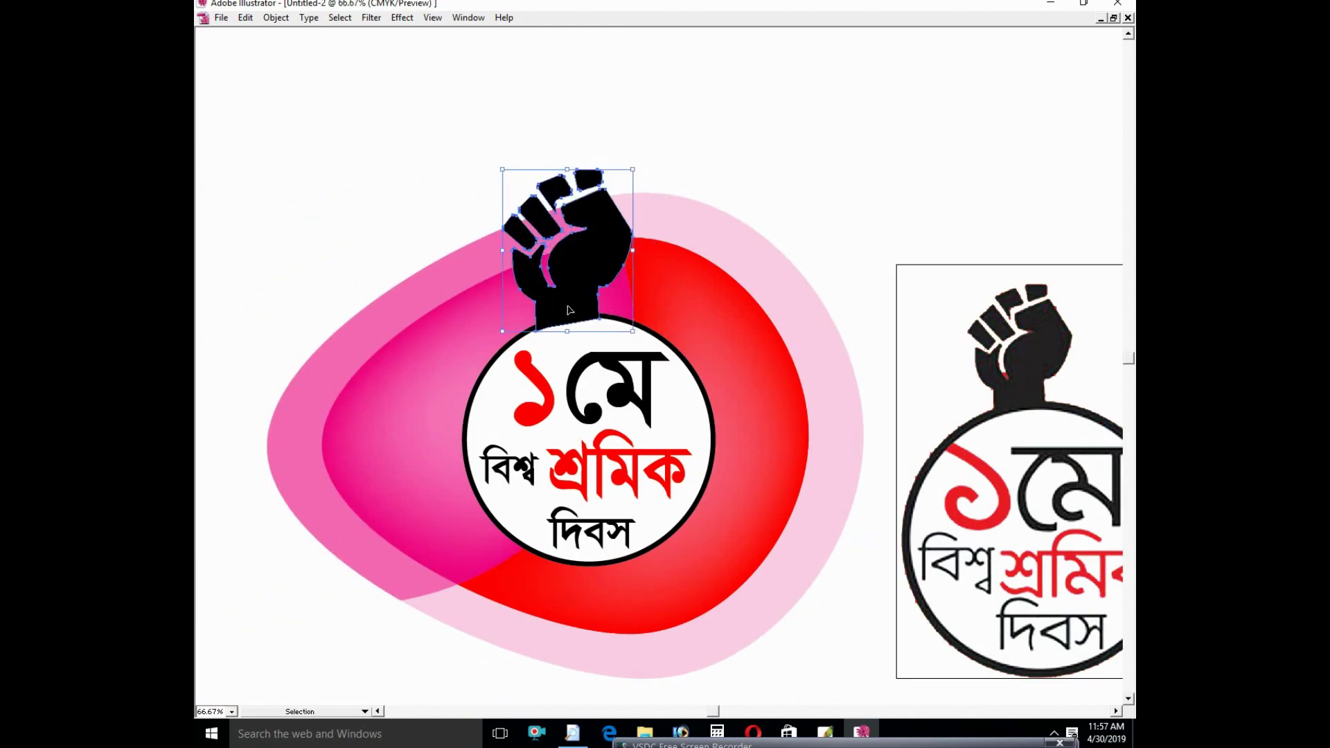
pyautogui.click(588, 351)
pyautogui.hotkey('ctrl', '-')
pyautogui.hotkey('ctrl', '-')
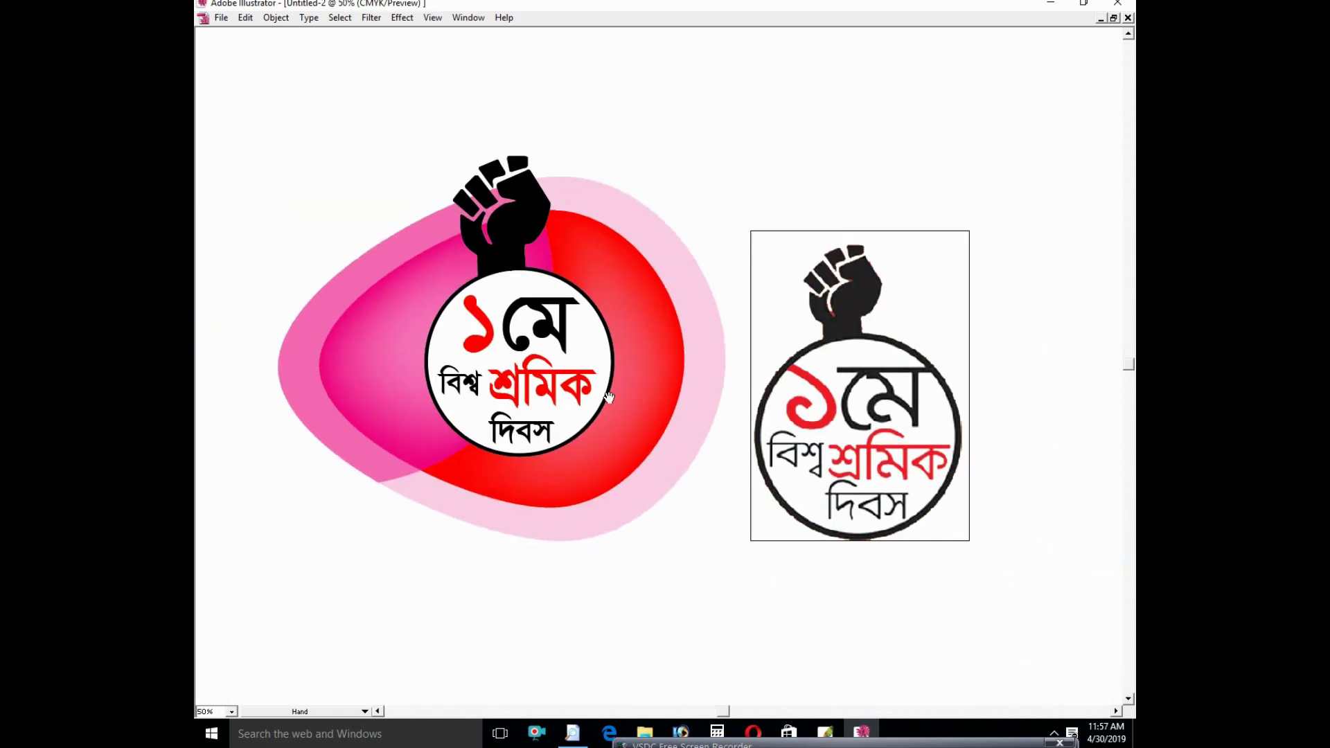
pyautogui.hotkey('ctrl', '-')
pyautogui.hotkey('ctrl', '-')
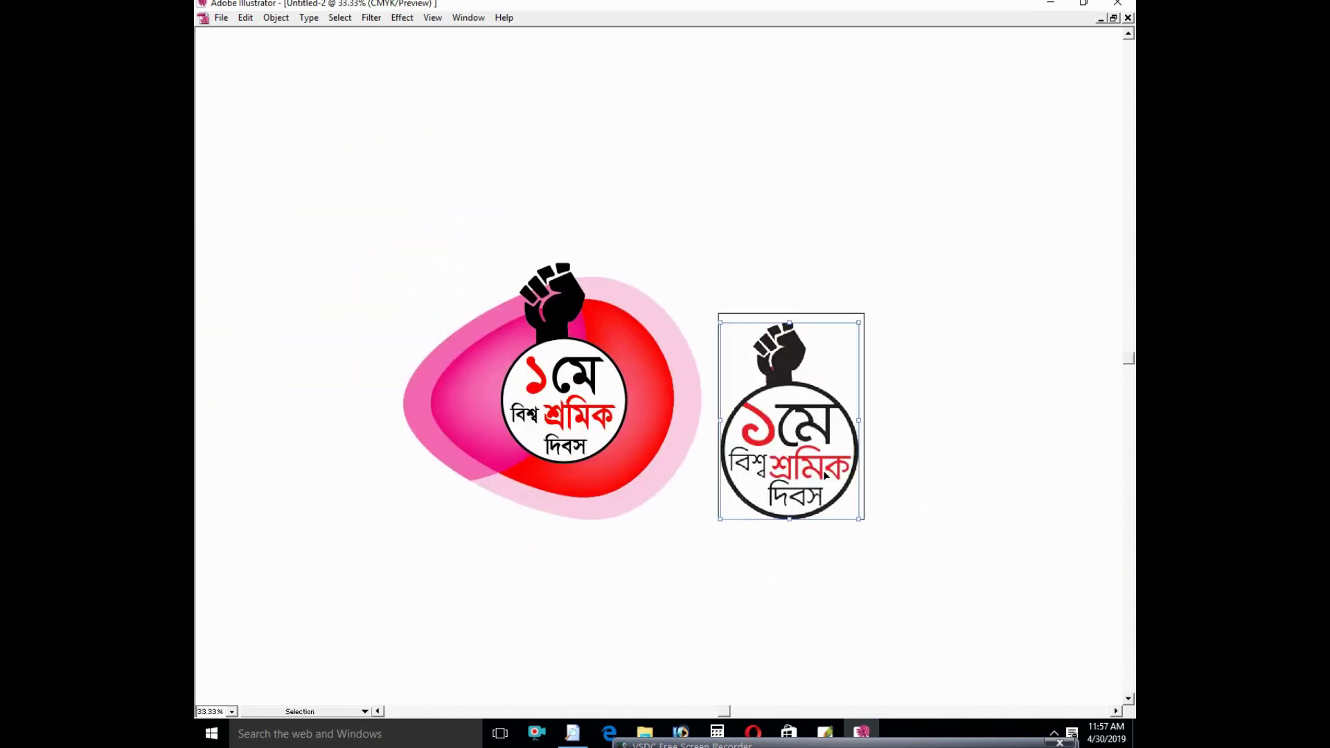
pyautogui.press('Delete')
# Select the whole left logo artwork and move it to the right.
pyautogui.moveTo(392, 252); pyautogui.dragTo(711, 391)
pyautogui.rightClick(712, 391)
pyautogui.press('Escape')
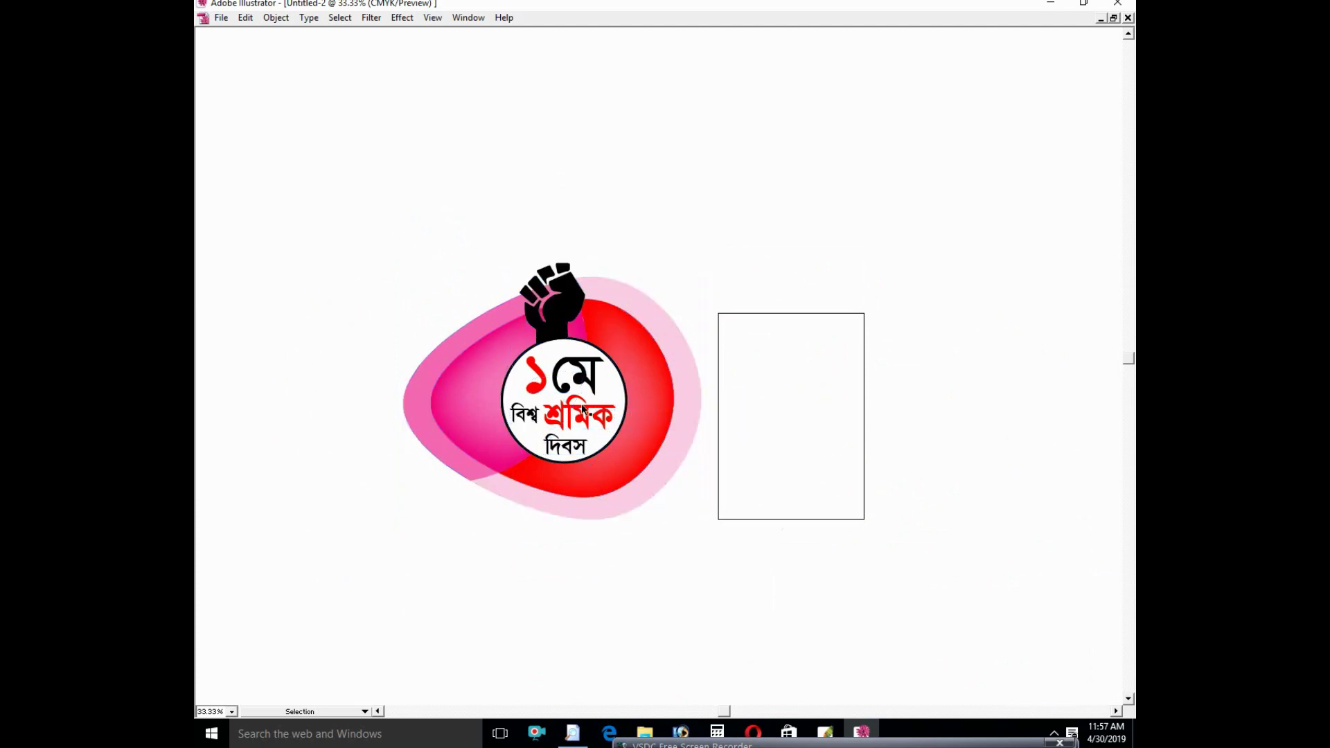
pyautogui.moveTo(568, 408); pyautogui.dragTo(790, 428)
# Turn on slice display from the View menu and zoom to fit the logo.
pyautogui.click(432, 18)
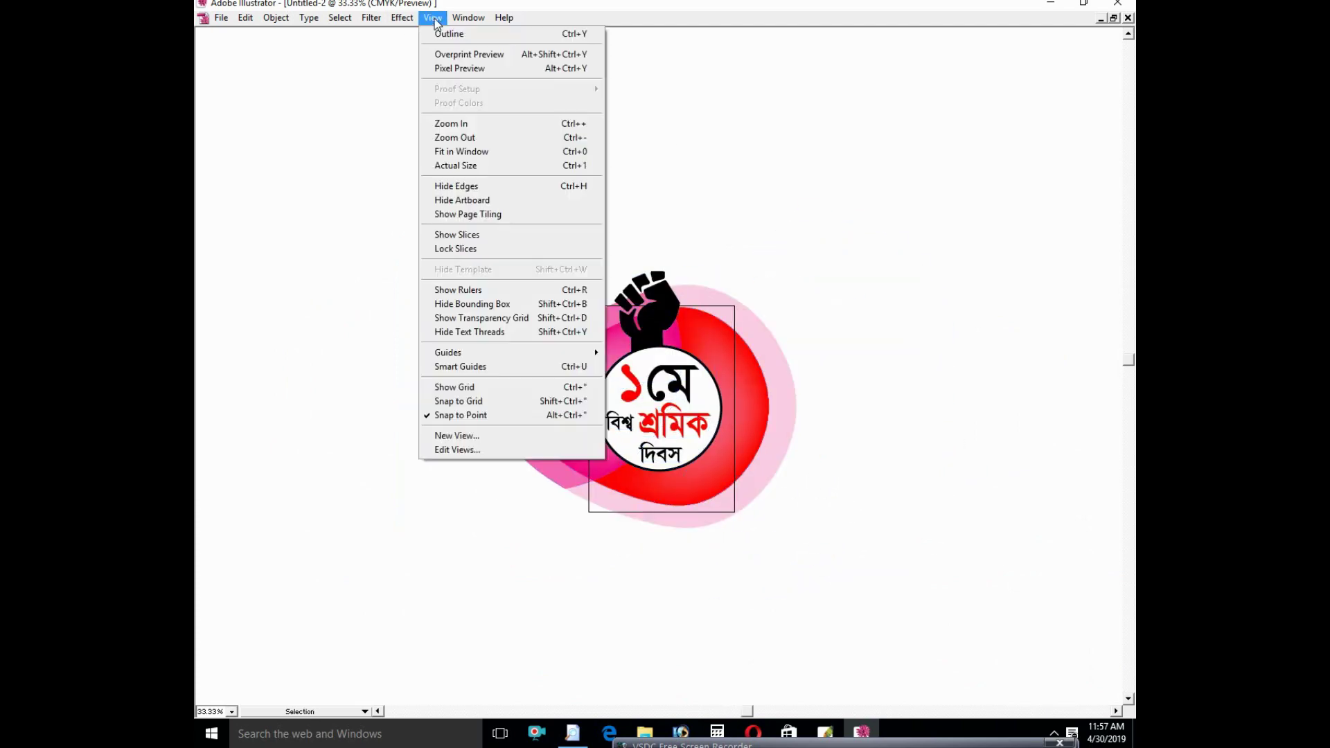
pyautogui.click(480, 241)
pyautogui.hotkey('ctrl', '0')
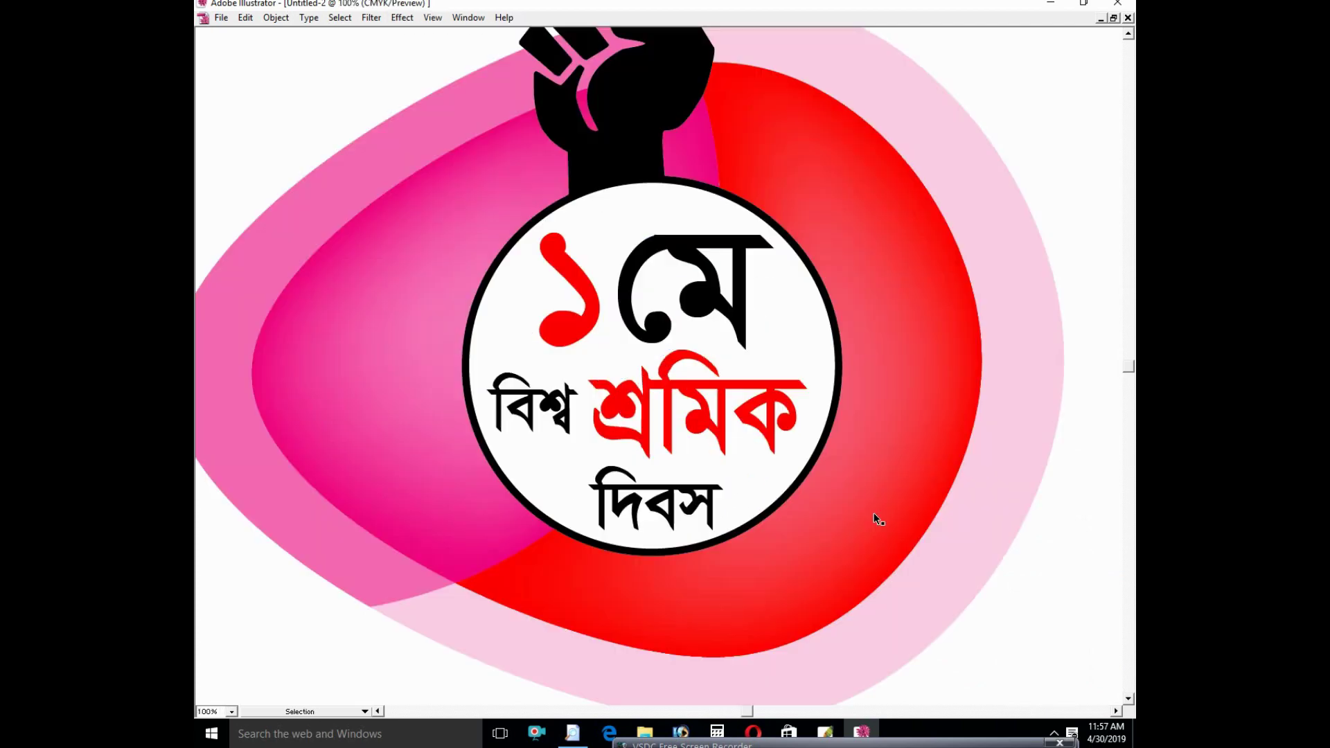
pyautogui.hotkey('ctrl', '-')
pyautogui.hotkey('ctrl', '-')
pyautogui.hotkey('ctrl', '-')
pyautogui.hotkey('ctrl', '+')
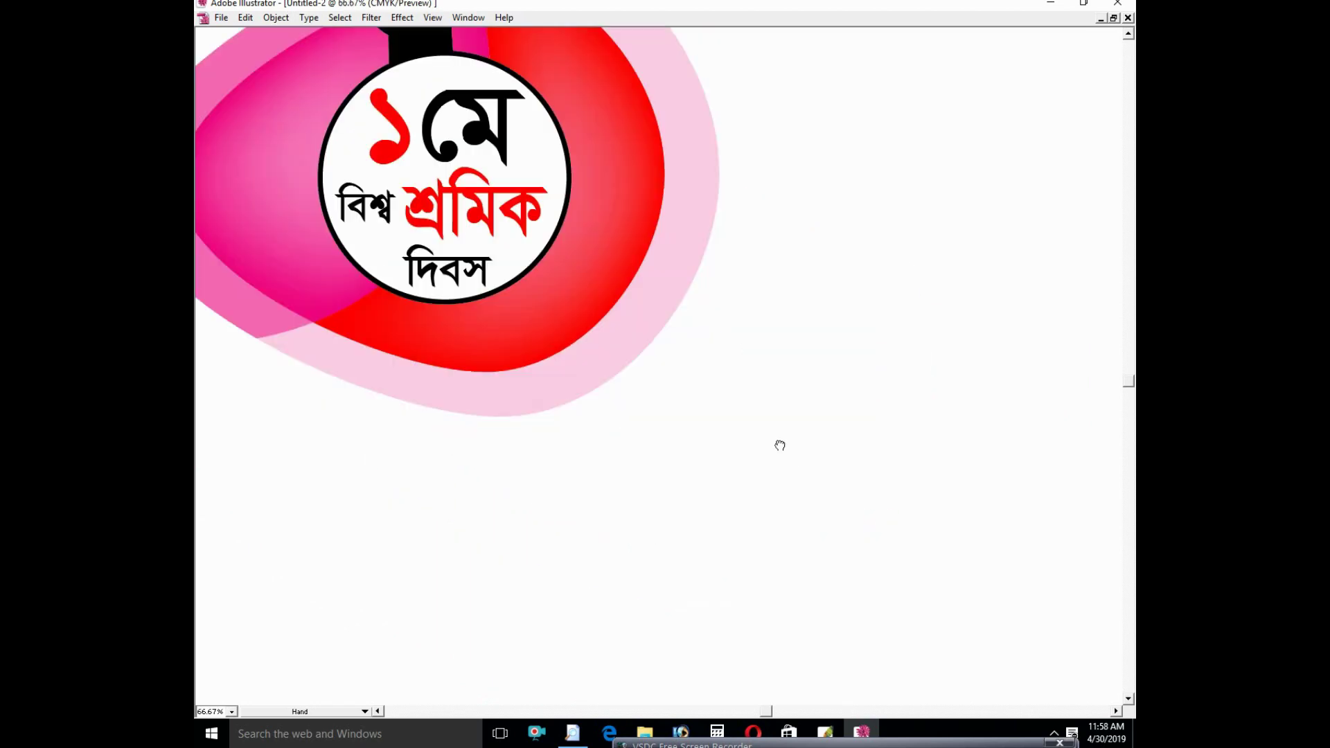
pyautogui.hotkey('ctrl', '-')
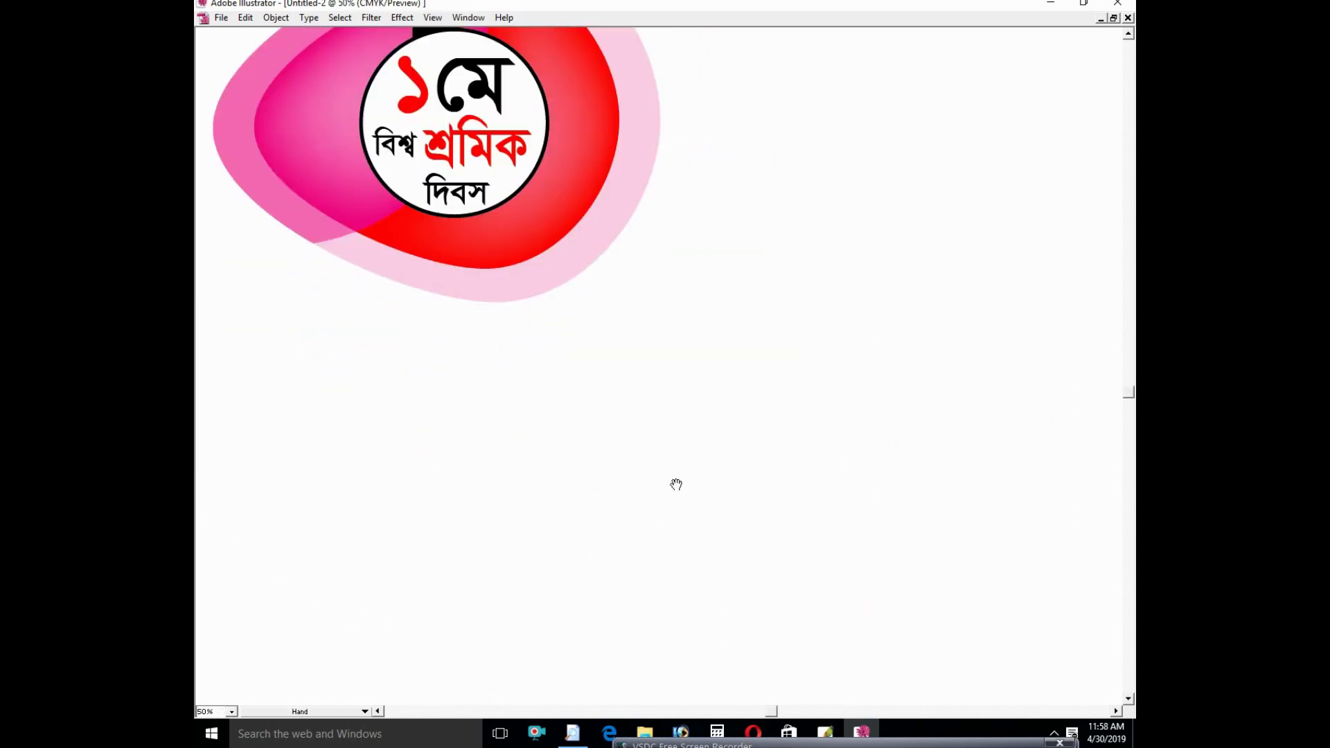
# Draw a wide flat ellipse beneath the logo with the Ellipse tool.
pyautogui.press('Tab')
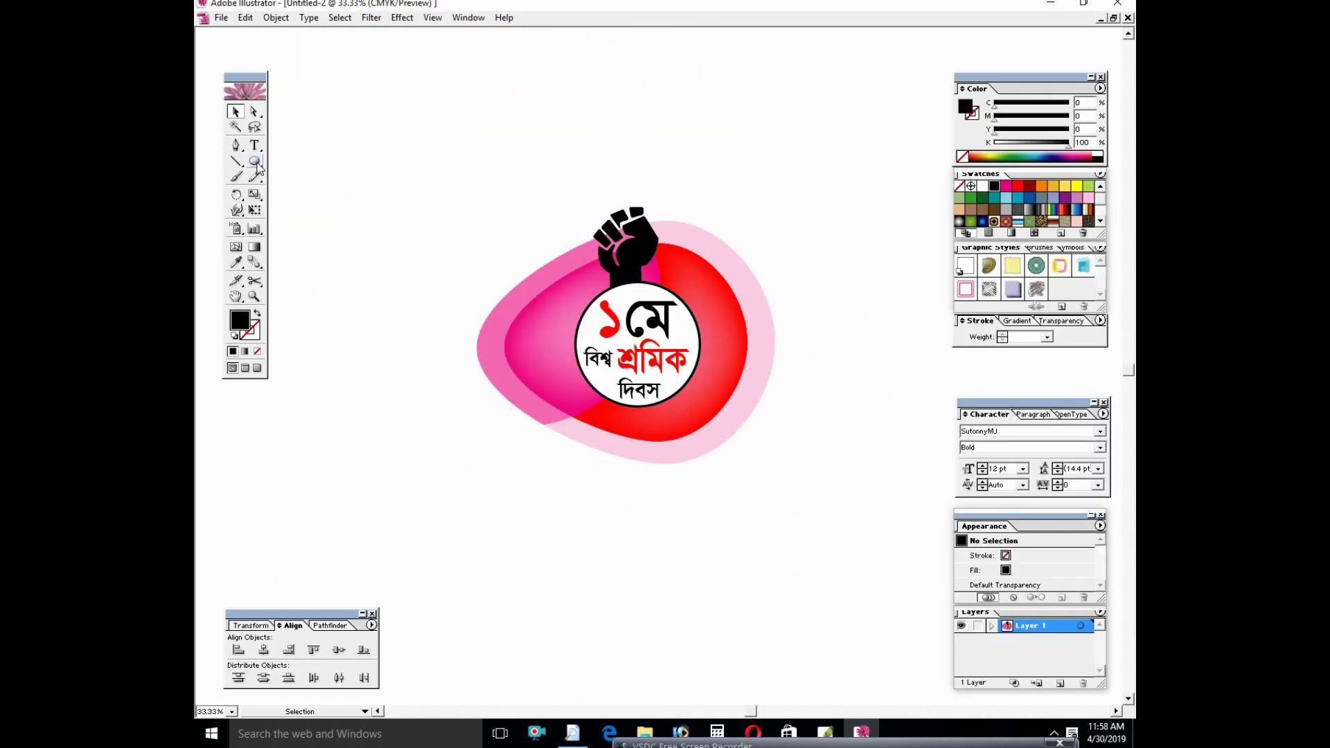
pyautogui.press('Tab')
pyautogui.moveTo(499, 451); pyautogui.dragTo(810, 484)
pyautogui.moveTo(733, 471)
pyautogui.mouseDown()
pyautogui.moveTo(687, 487)
pyautogui.moveTo(698, 475)
pyautogui.moveTo(678, 541)
pyautogui.mouseUp()
pyautogui.click(888, 490)
# Give the ellipse a white fill with a dark-grey (K=70) mesh centre.
pyautogui.press('Tab')
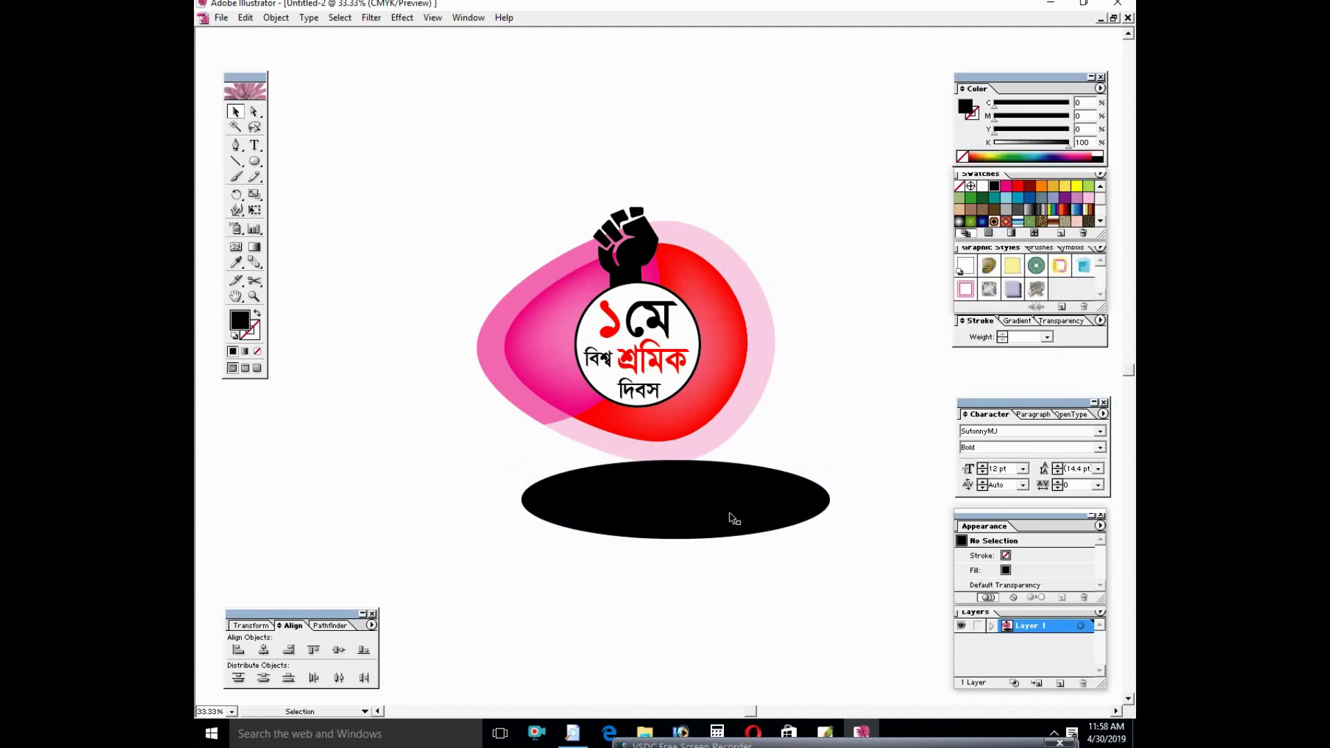
pyautogui.click(983, 187)
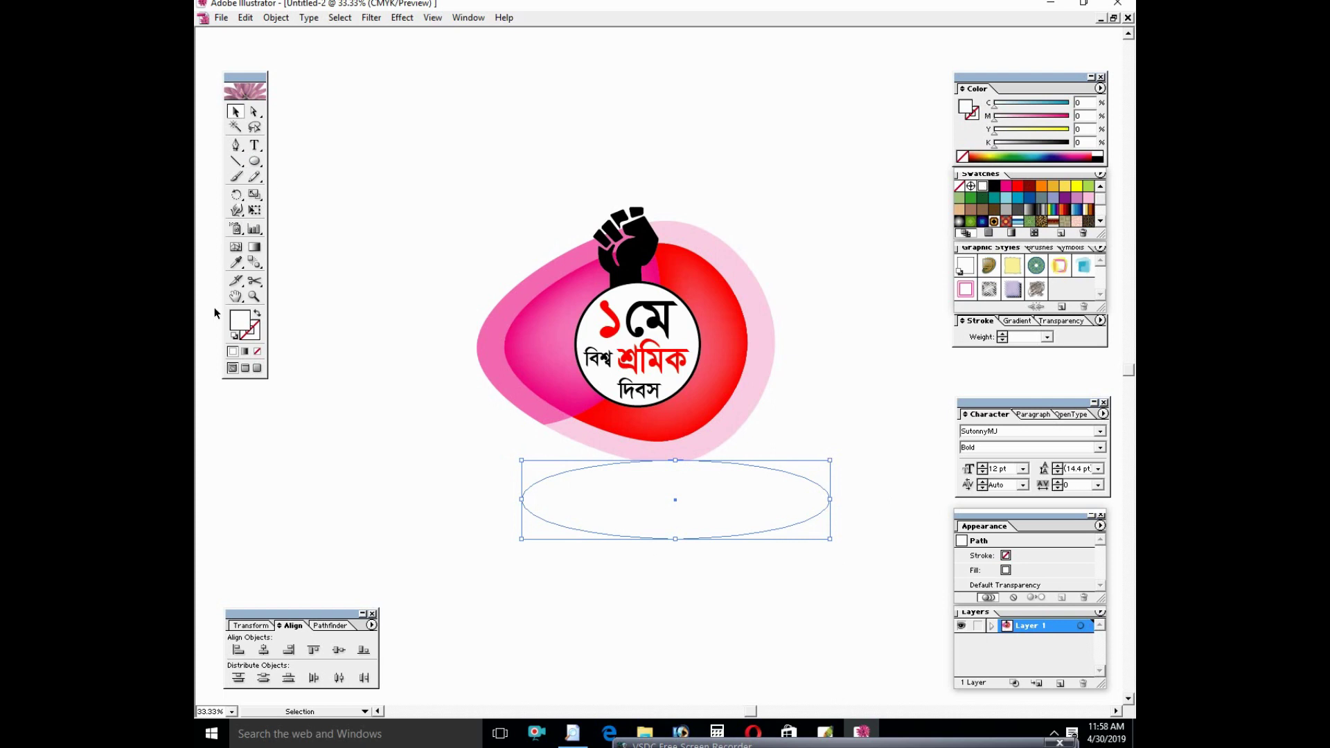
pyautogui.click(994, 189)
pyautogui.click(1016, 211)
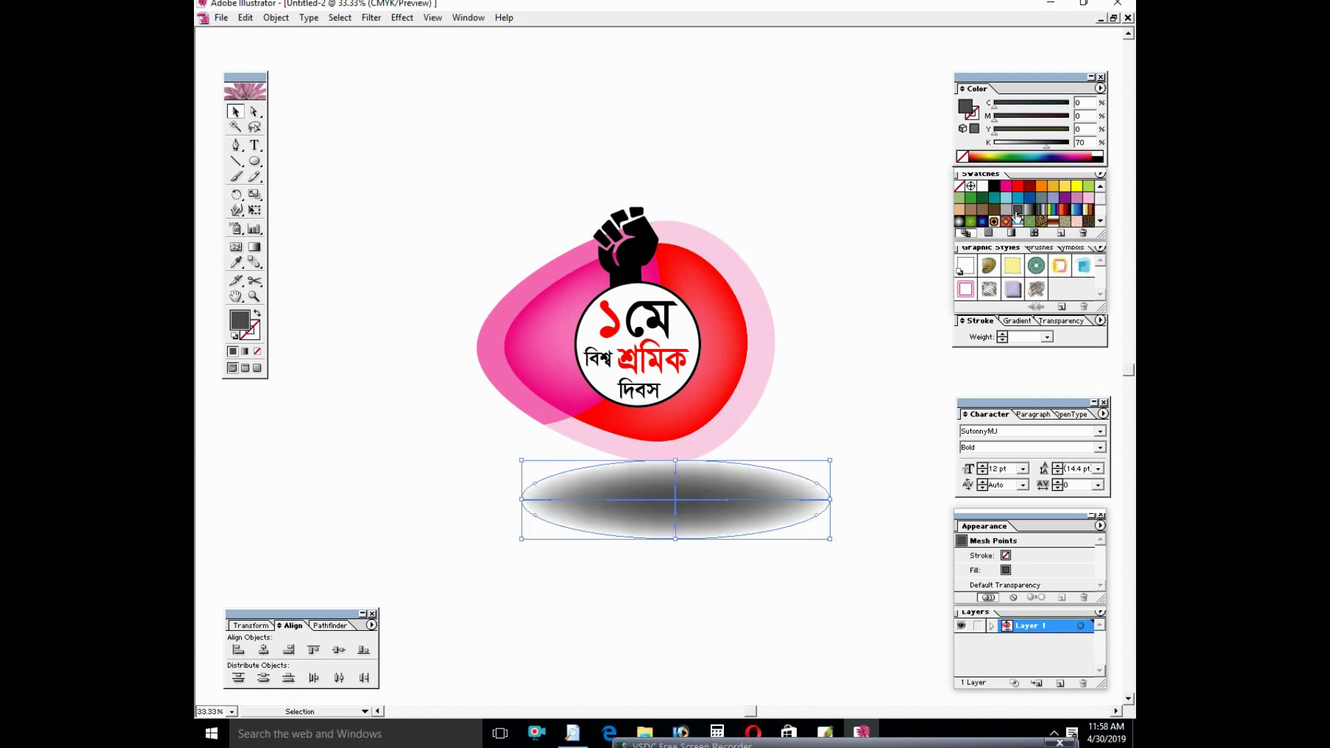
# Move the shadow under the logo, send it to back behind the pink shape, and shrink it.
pyautogui.moveTo(715, 486); pyautogui.dragTo(689, 452)
pyautogui.rightClick(669, 454)
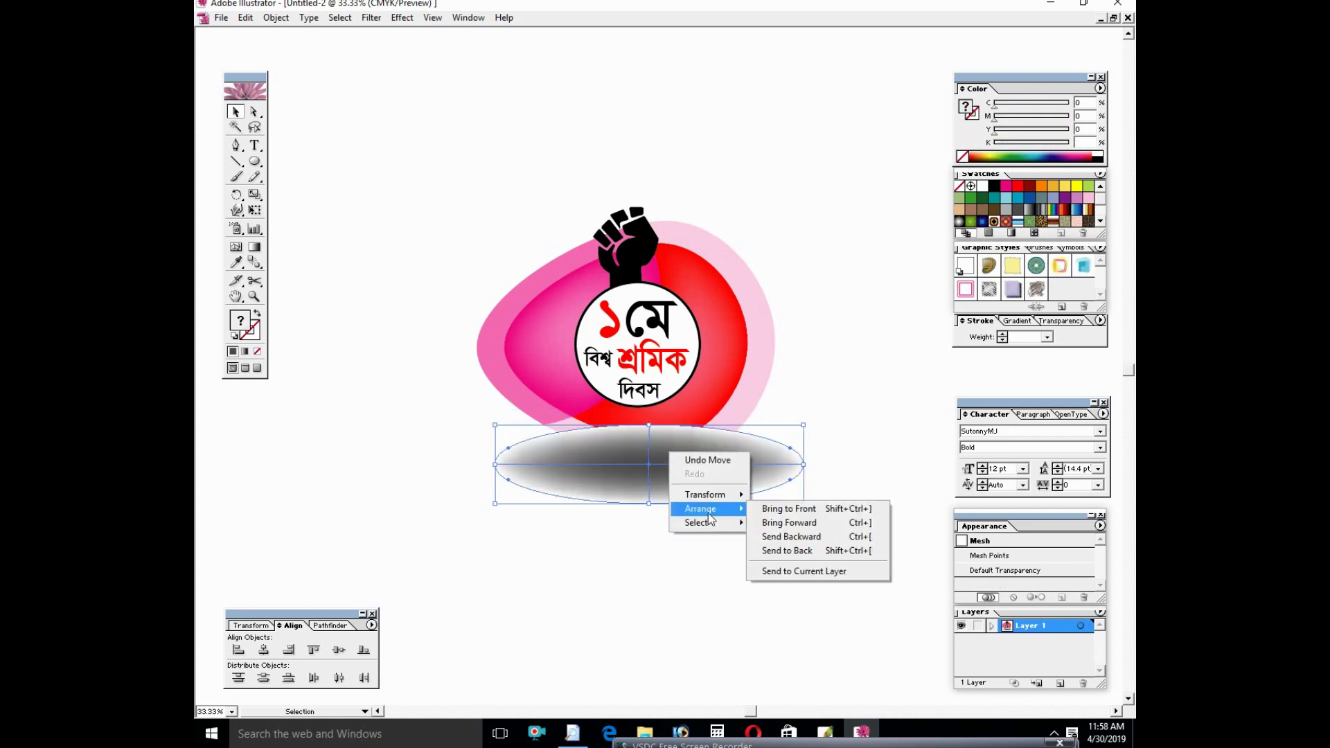
pyautogui.click(786, 550)
pyautogui.moveTo(803, 503); pyautogui.dragTo(791, 499)
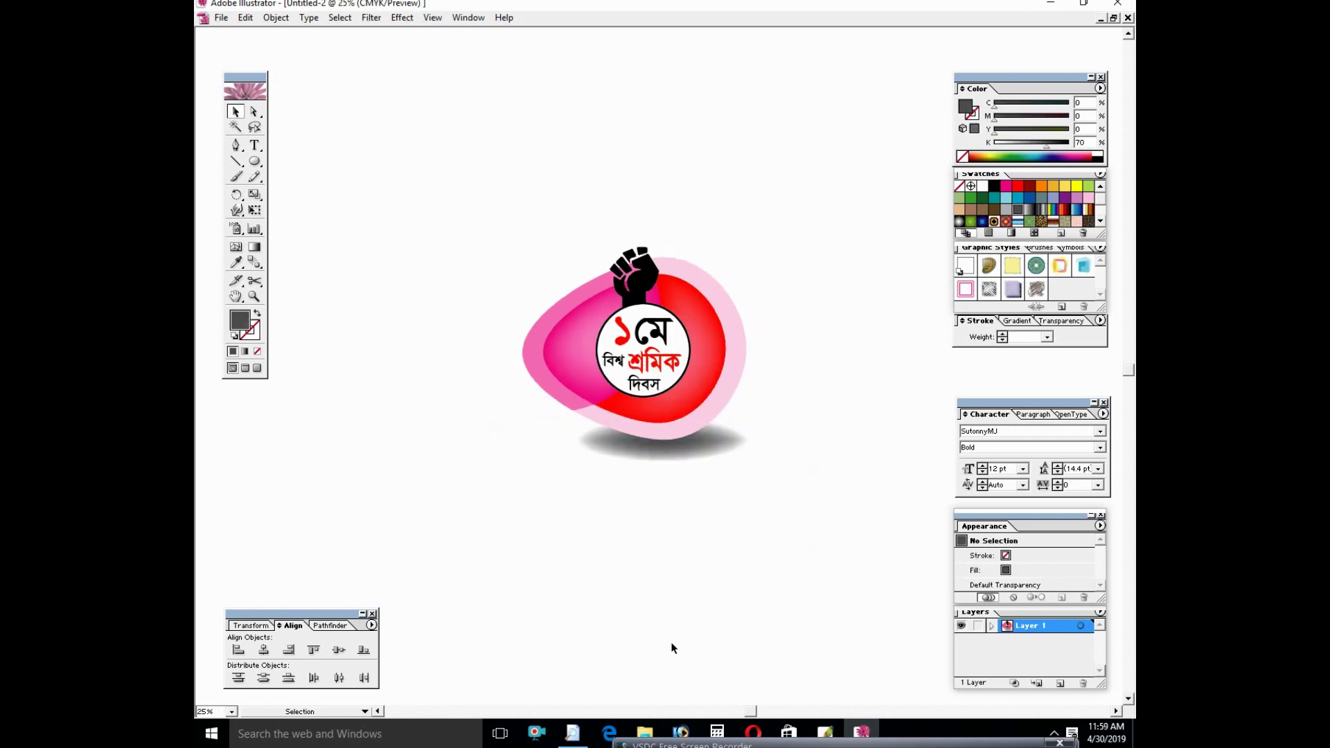
# Select the grey shadow ellipse and drag its Transparency opacity slider down toward 72%.
pyautogui.press('Tab')
pyautogui.moveTo(758, 636)
pyautogui.mouseDown()
pyautogui.moveTo(721, 589)
pyautogui.moveTo(710, 634)
pyautogui.mouseUp()
pyautogui.click(696, 481)
pyautogui.hotkey('ctrl', '=')
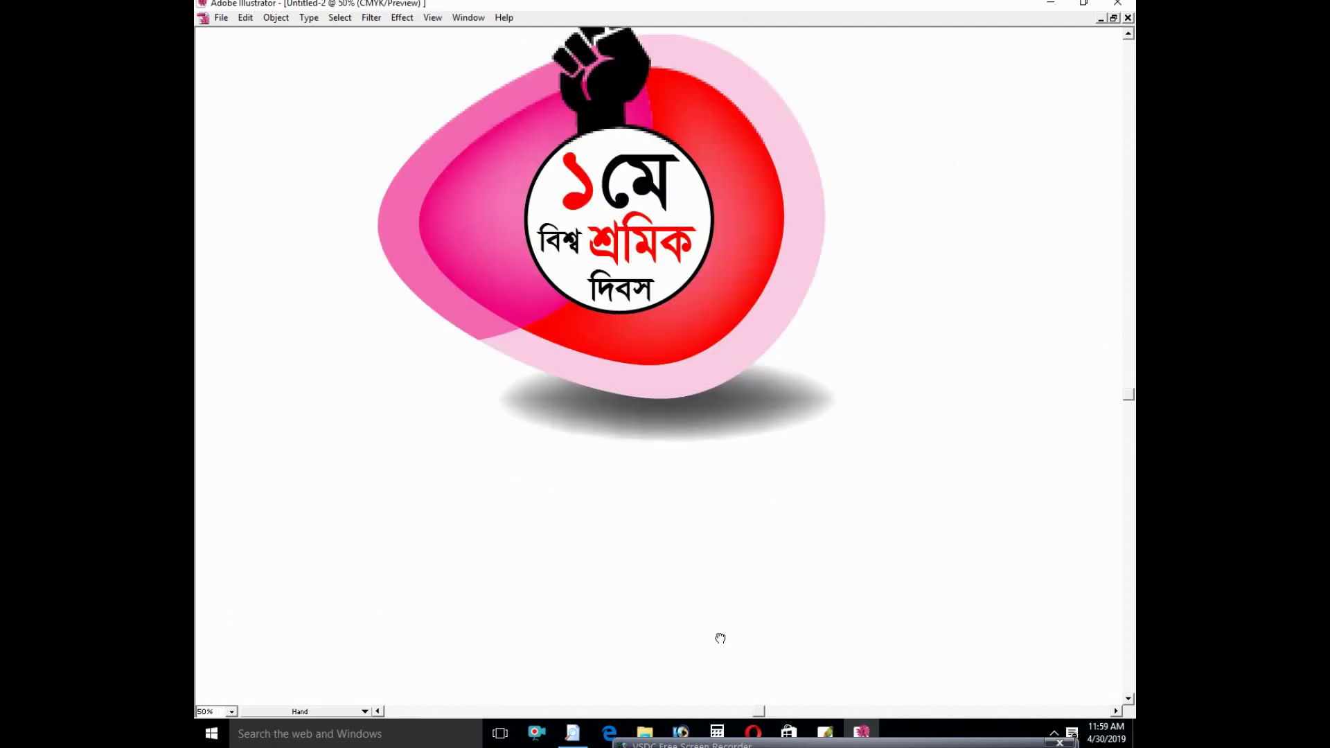
pyautogui.keyDown('ctrl'); pyautogui.keyDown('alt'); pyautogui.click(728, 599); pyautogui.keyUp('alt'); pyautogui.keyUp('ctrl')
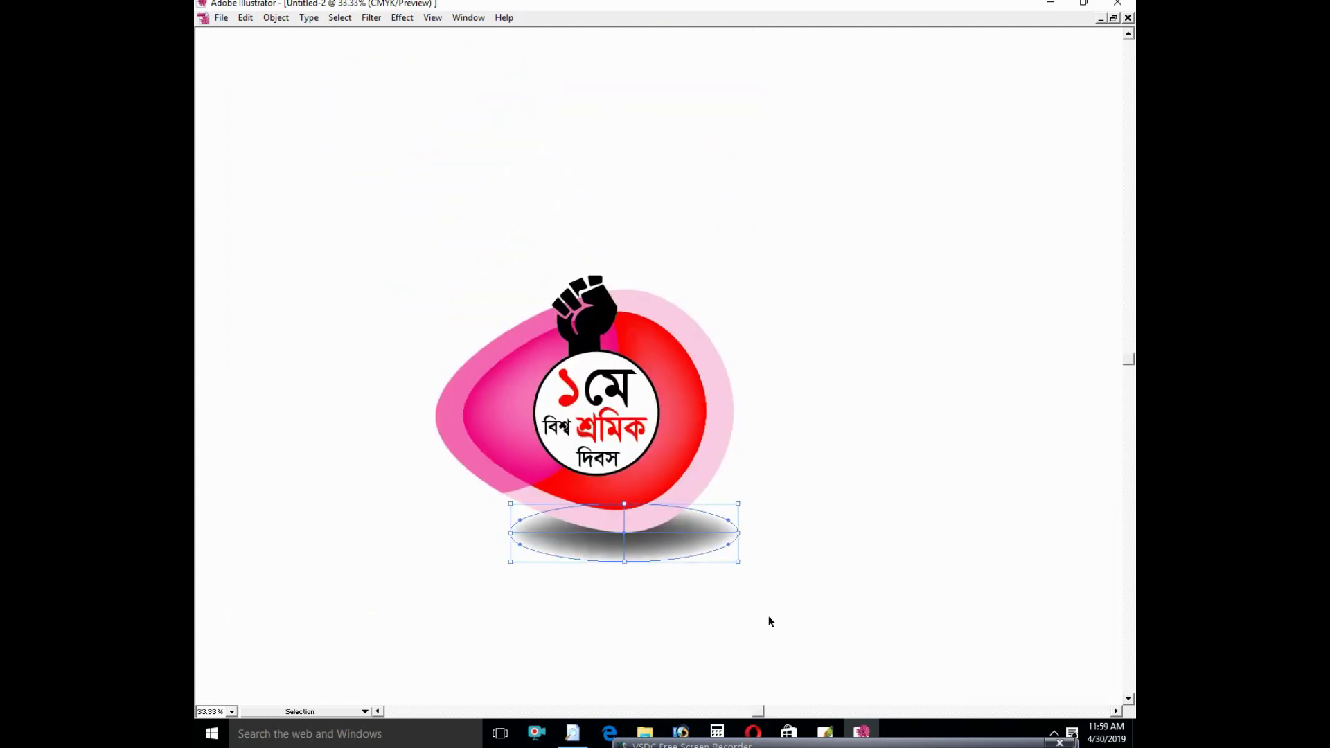
pyautogui.hotkey('shift', 'Tab')
pyautogui.click(1060, 321)
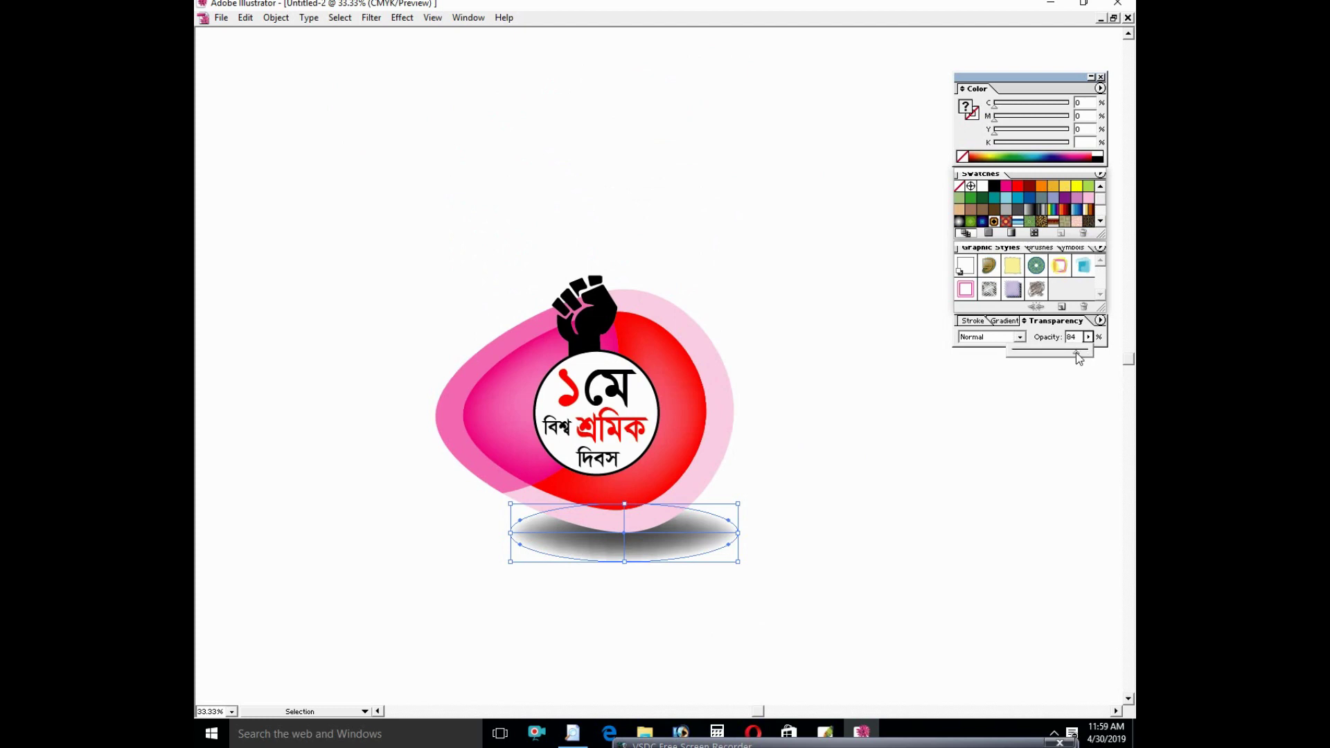
pyautogui.moveTo(1076, 352); pyautogui.dragTo(1065, 352)
pyautogui.click(900, 450)
pyautogui.hotkey('ctrl', '+')
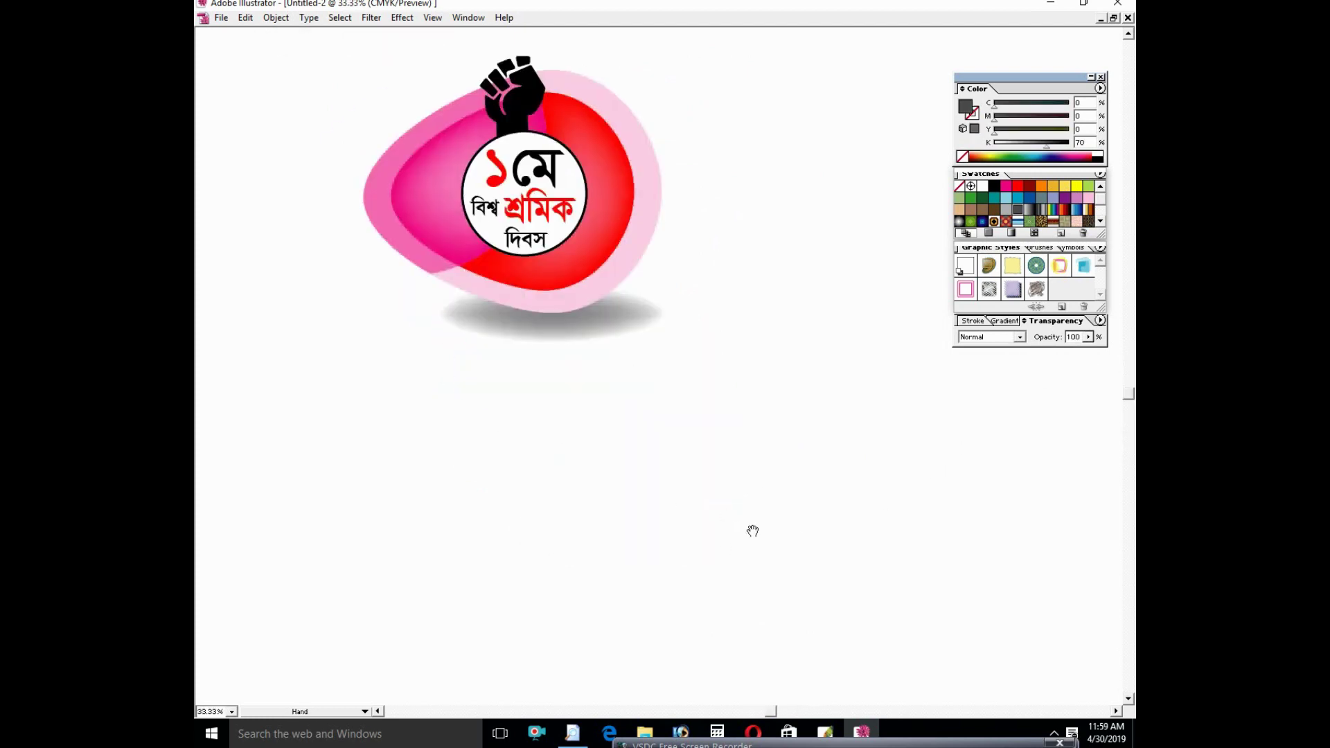